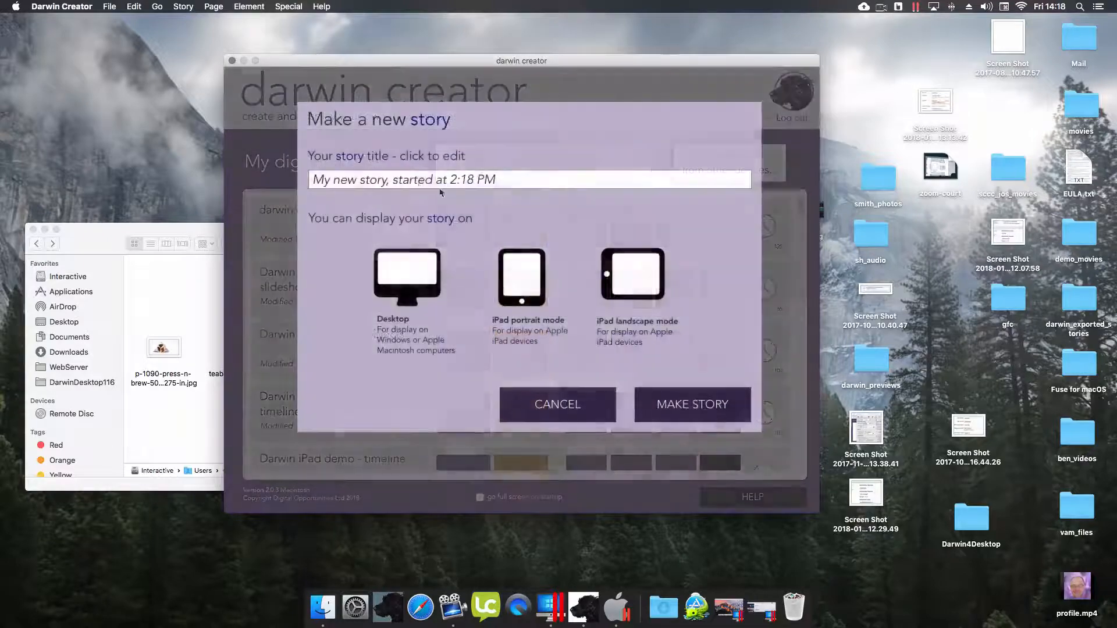
# - Enter 'all about tea' as the new story's title and make the story
pyautogui.click(419, 179)
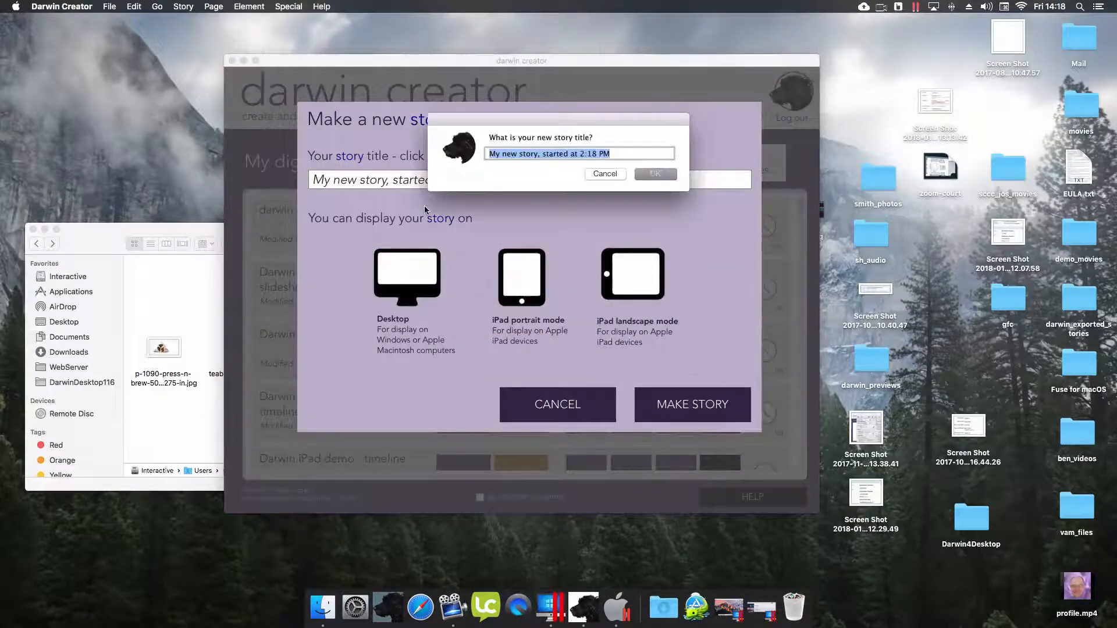
pyautogui.write('all ')
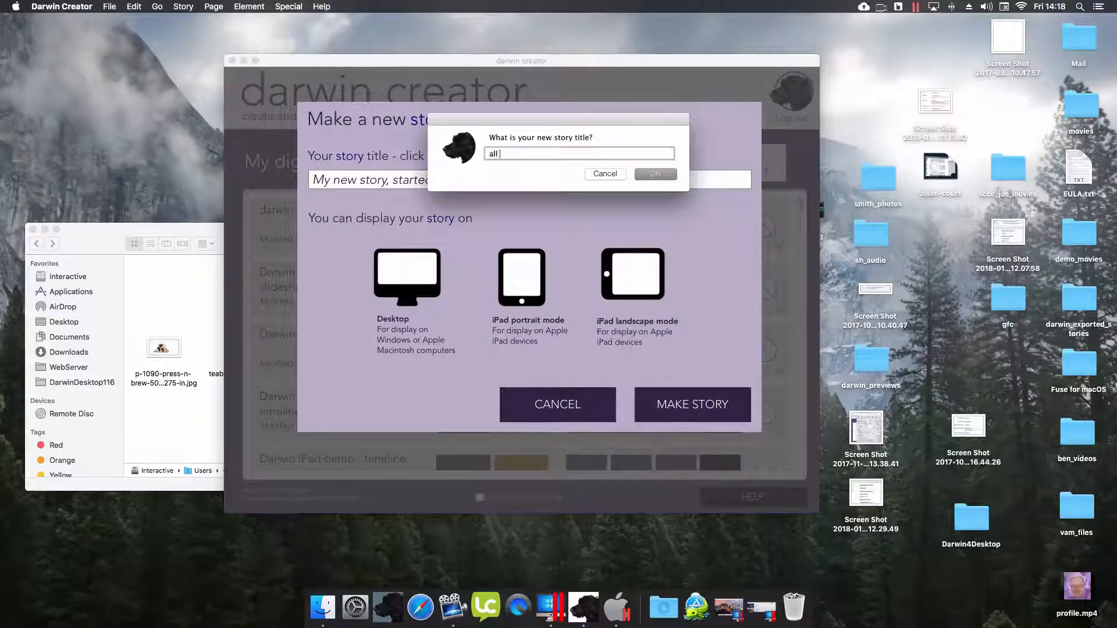
pyautogui.write('about tea')
pyautogui.click(650, 176)
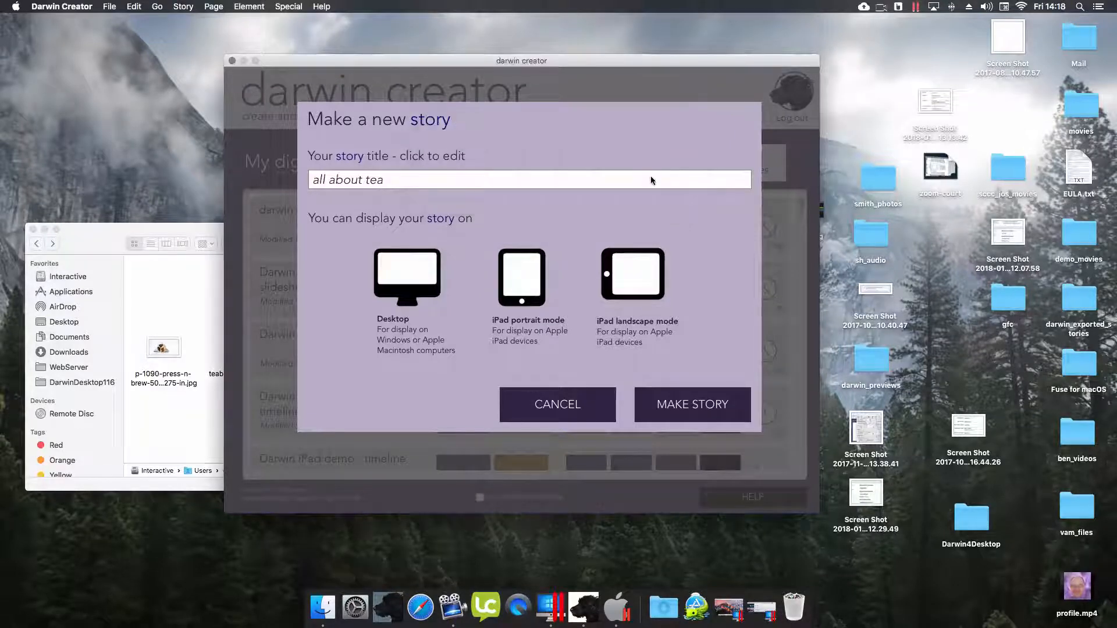
pyautogui.click(669, 407)
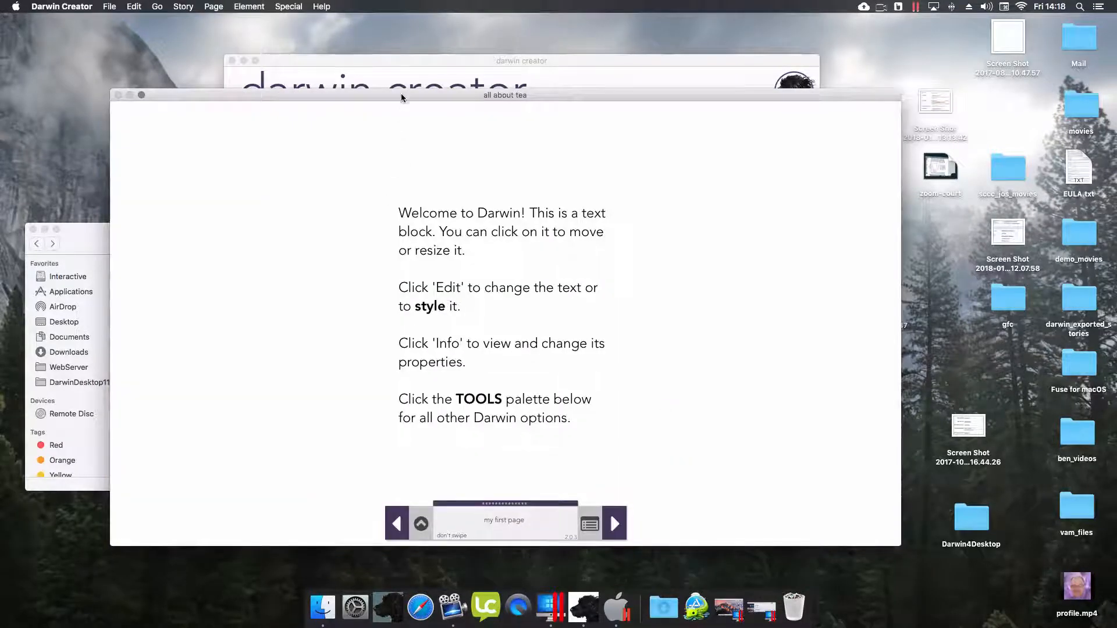
# - Delete the welcome text block from the first page
pyautogui.moveTo(402, 97); pyautogui.dragTo(415, 83)
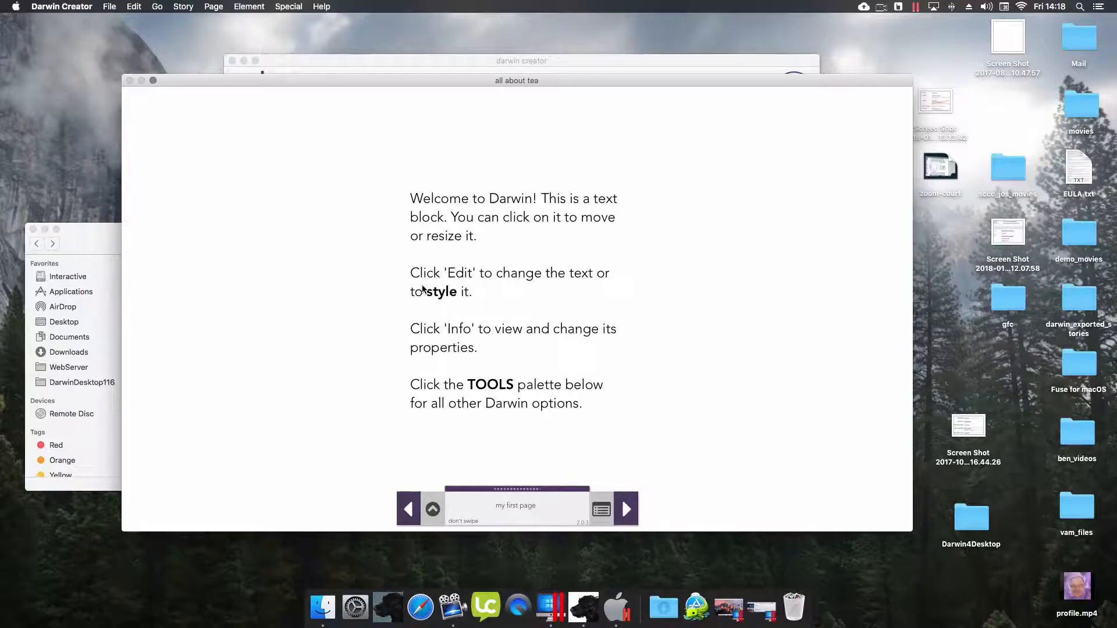
pyautogui.click(428, 292)
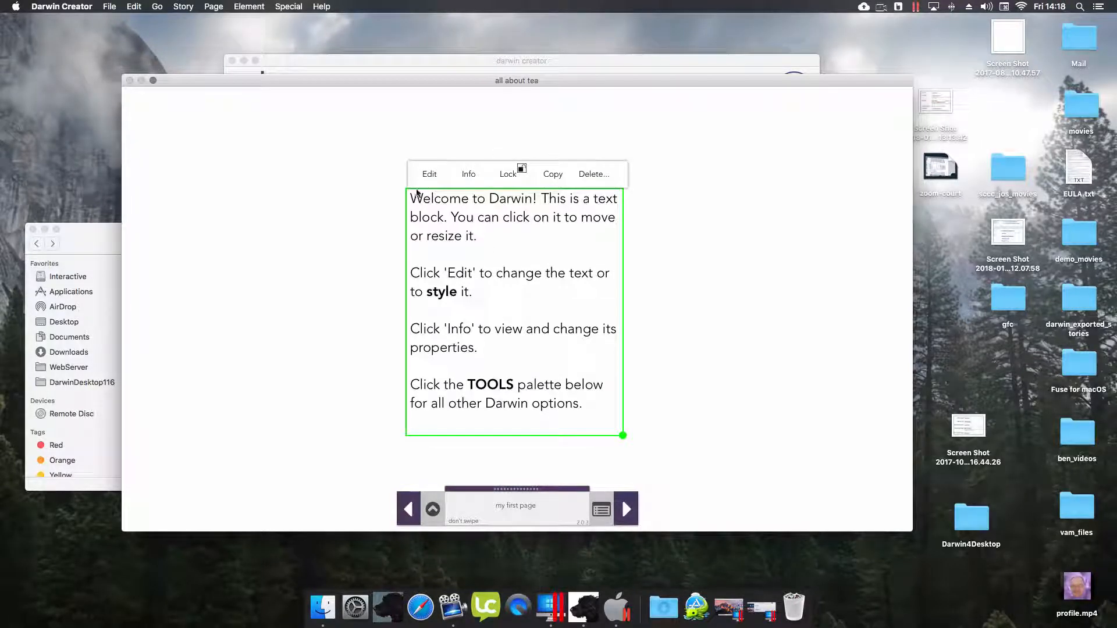
pyautogui.click(592, 178)
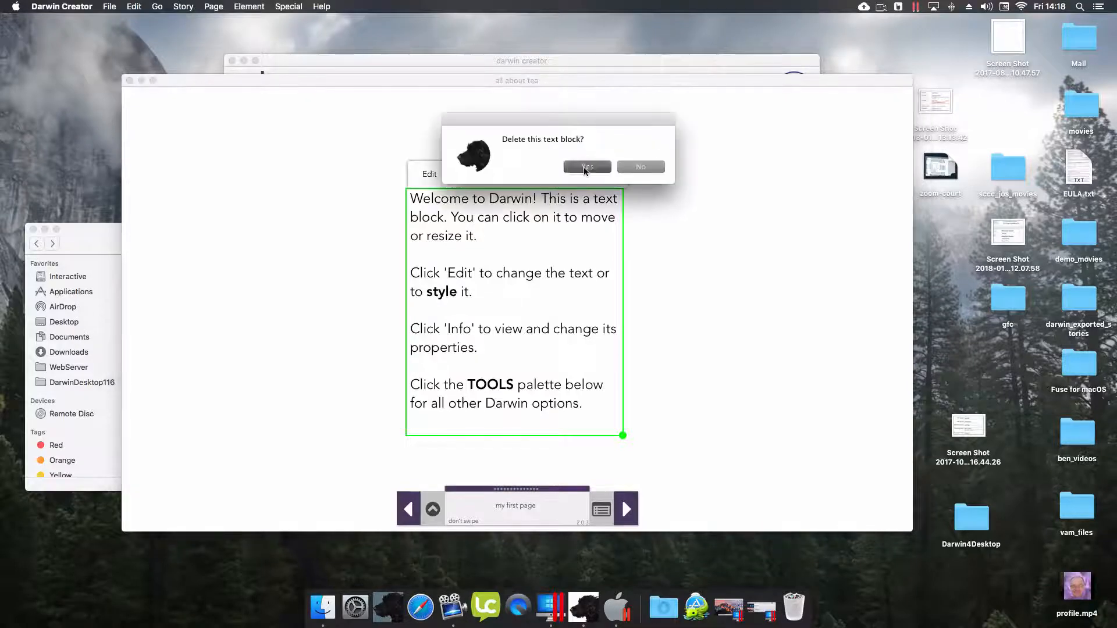
pyautogui.click(585, 167)
pyautogui.click(432, 509)
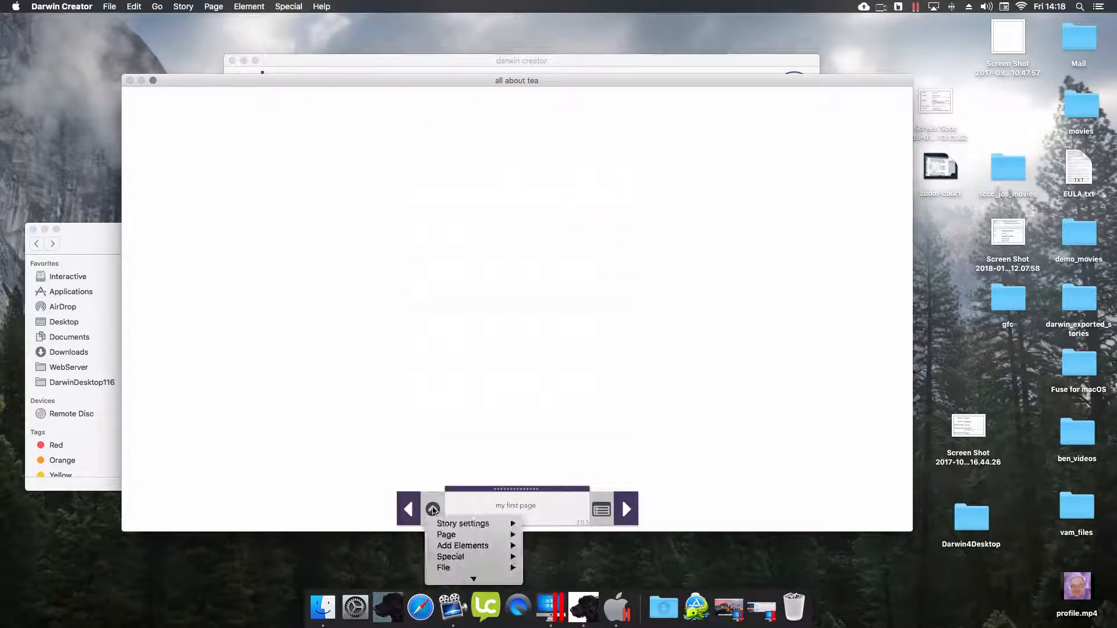
# - Add front.jpg from Desktop > teapots to the first page and drag it into place
pyautogui.moveTo(465, 519)
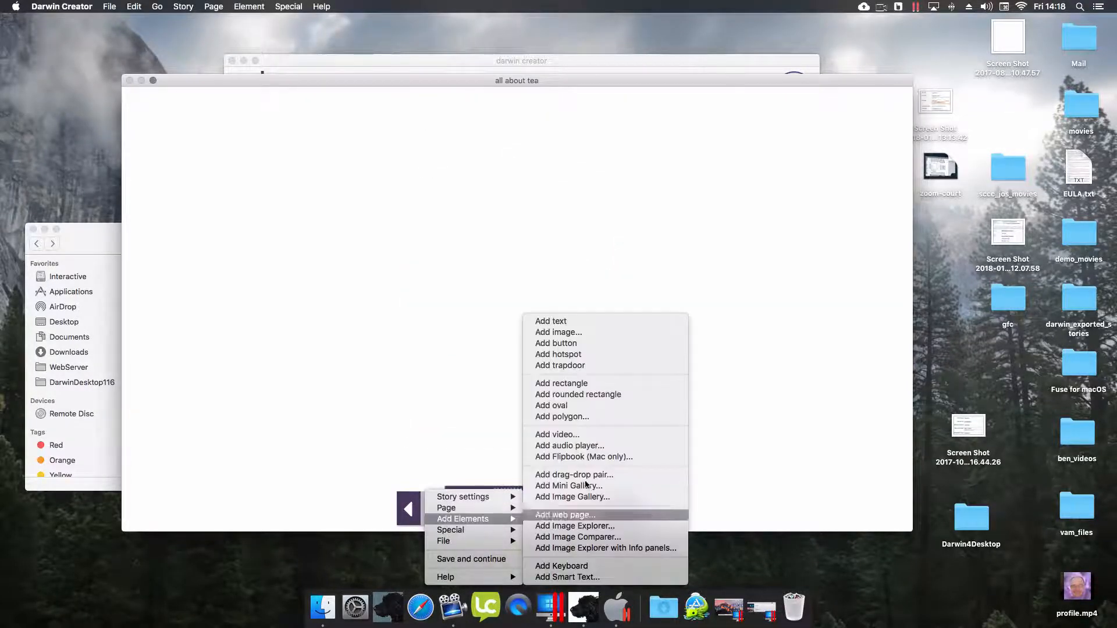
pyautogui.click(581, 333)
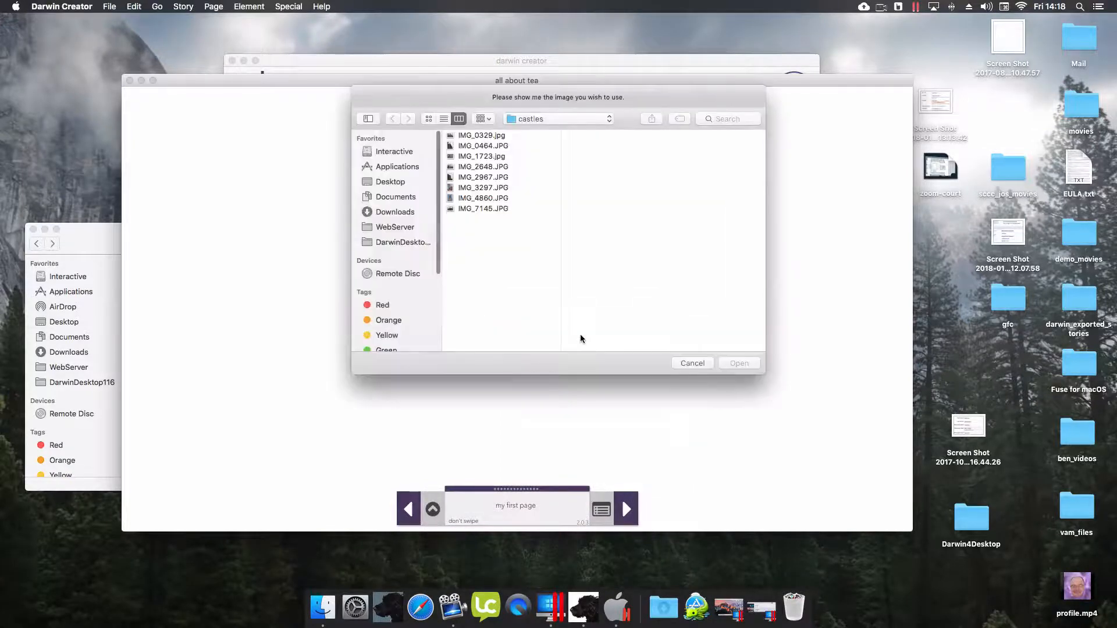
pyautogui.click(382, 183)
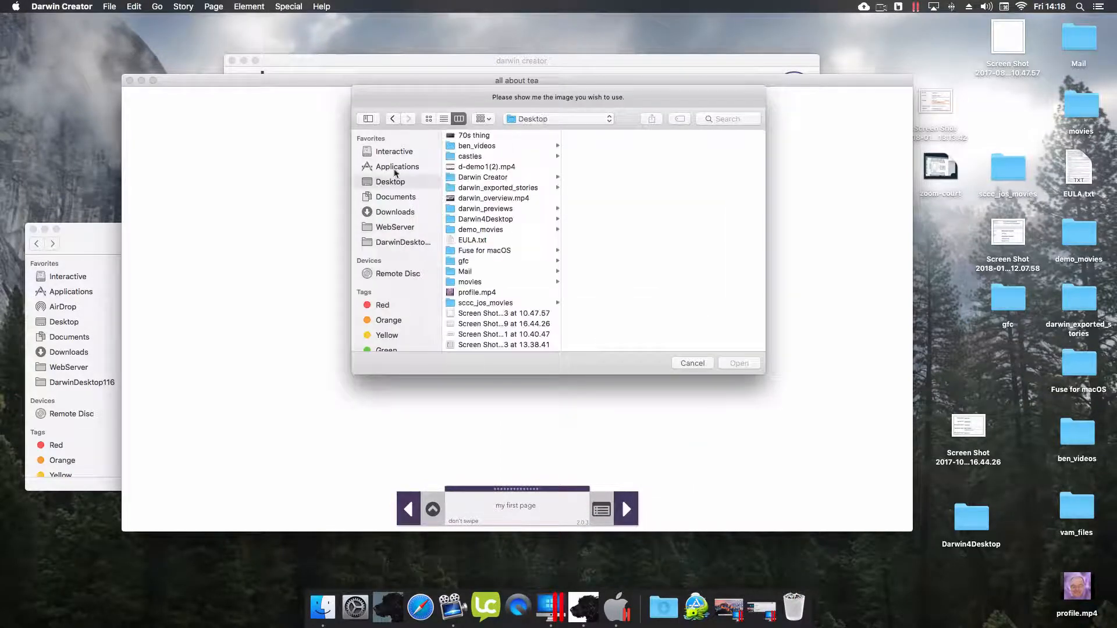
pyautogui.scroll(-5, 482, 250)
pyautogui.click(471, 326)
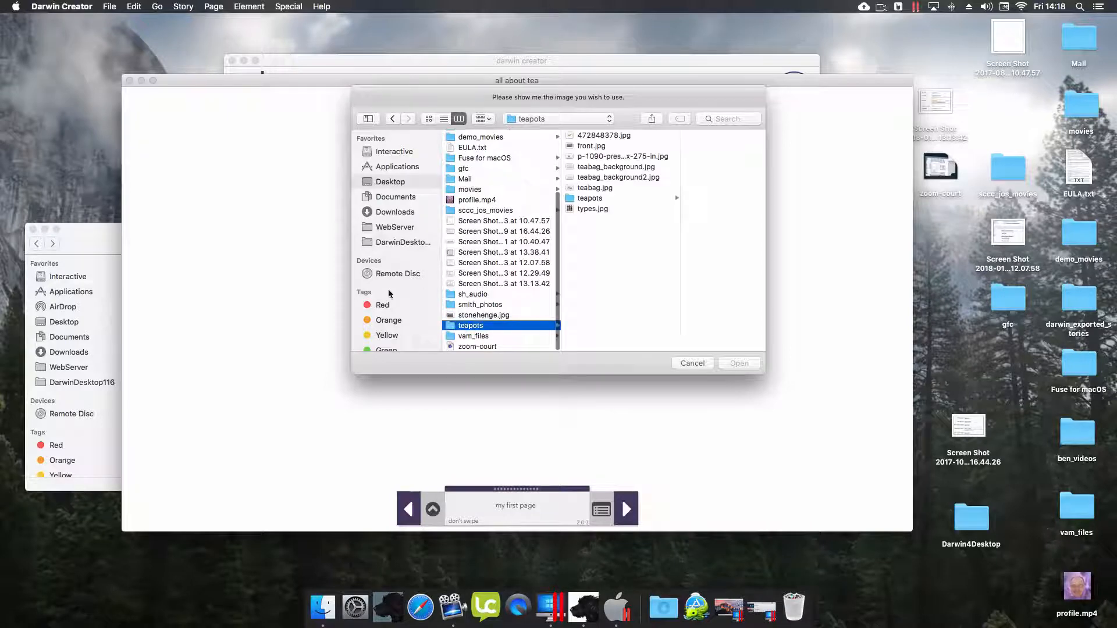
pyautogui.click(577, 146)
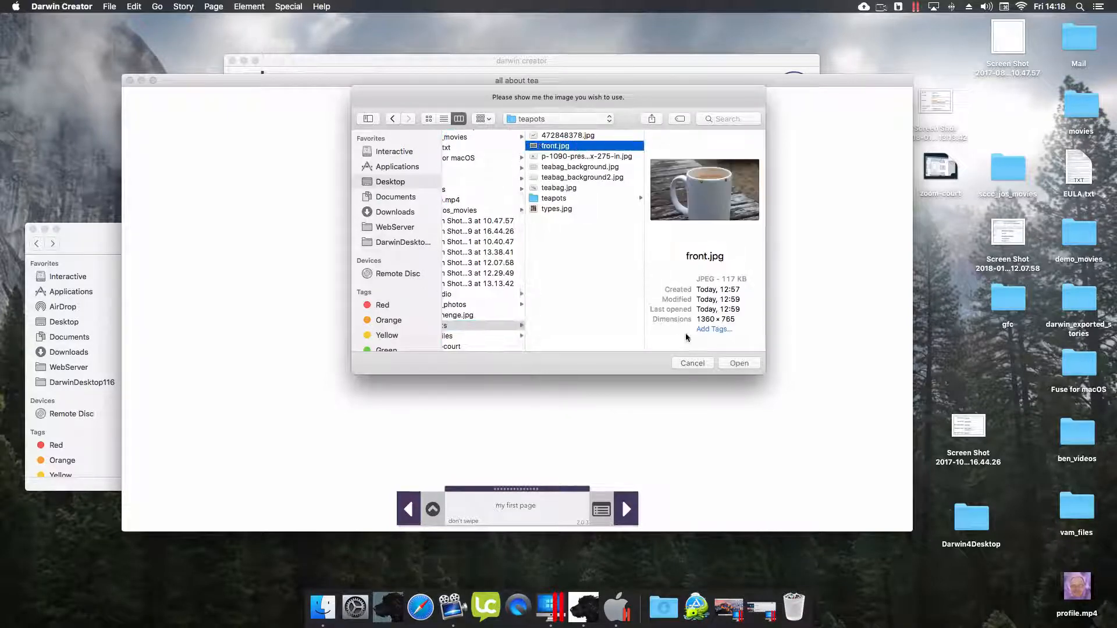
pyautogui.click(737, 363)
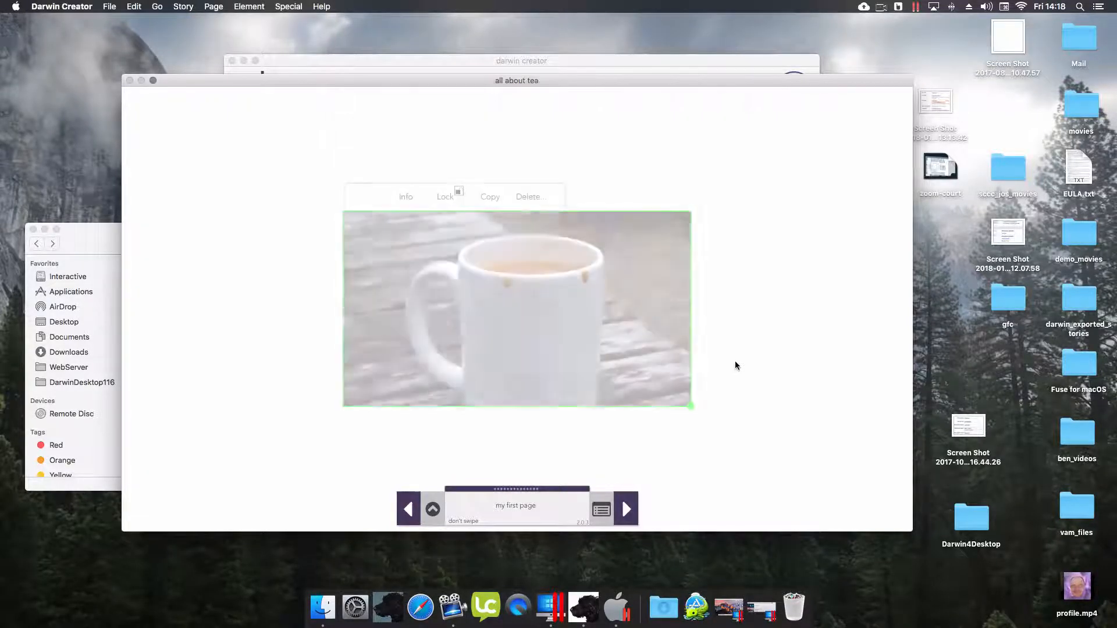
pyautogui.moveTo(532, 279); pyautogui.dragTo(428, 285)
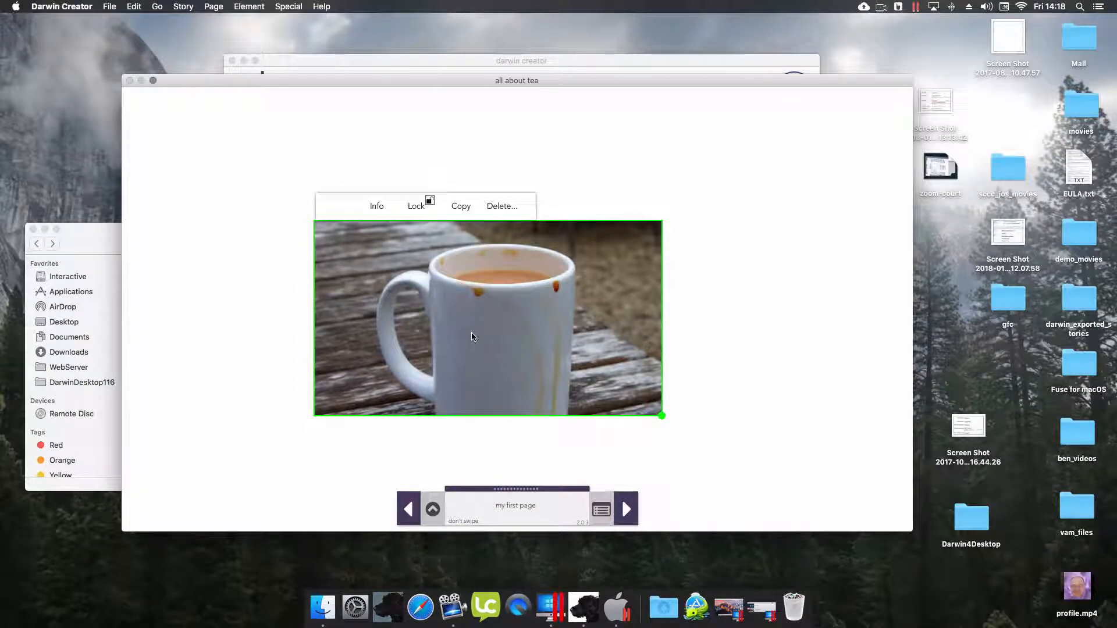
# - Stretch the tea-mug photo to 1360 × 765 at 0,0 and move it to the bottom layer
pyautogui.click(379, 207)
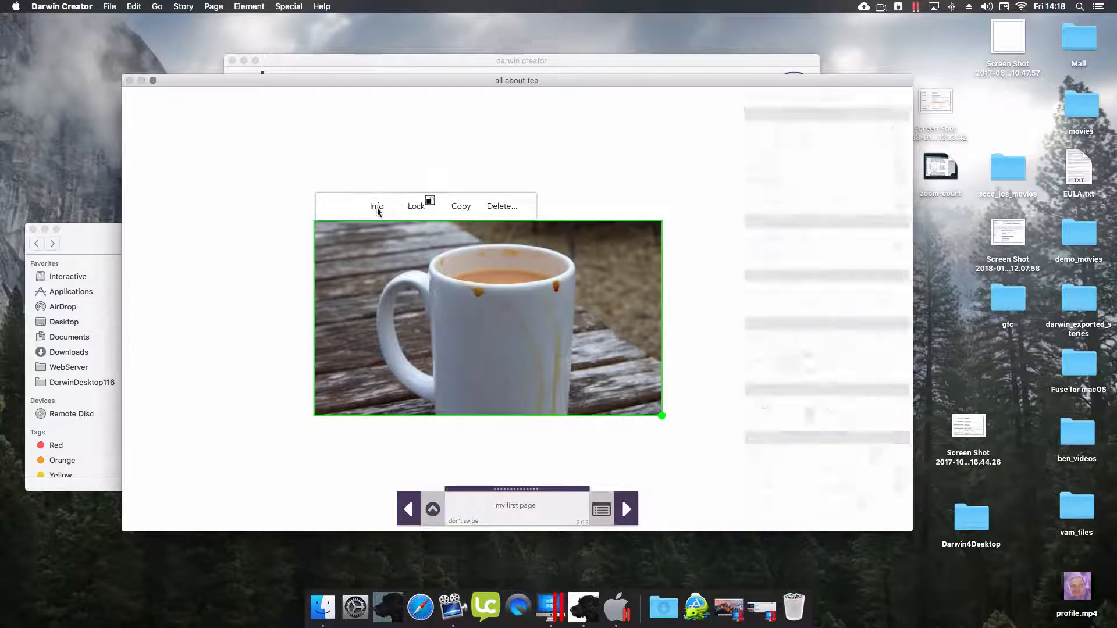
pyautogui.click(897, 248)
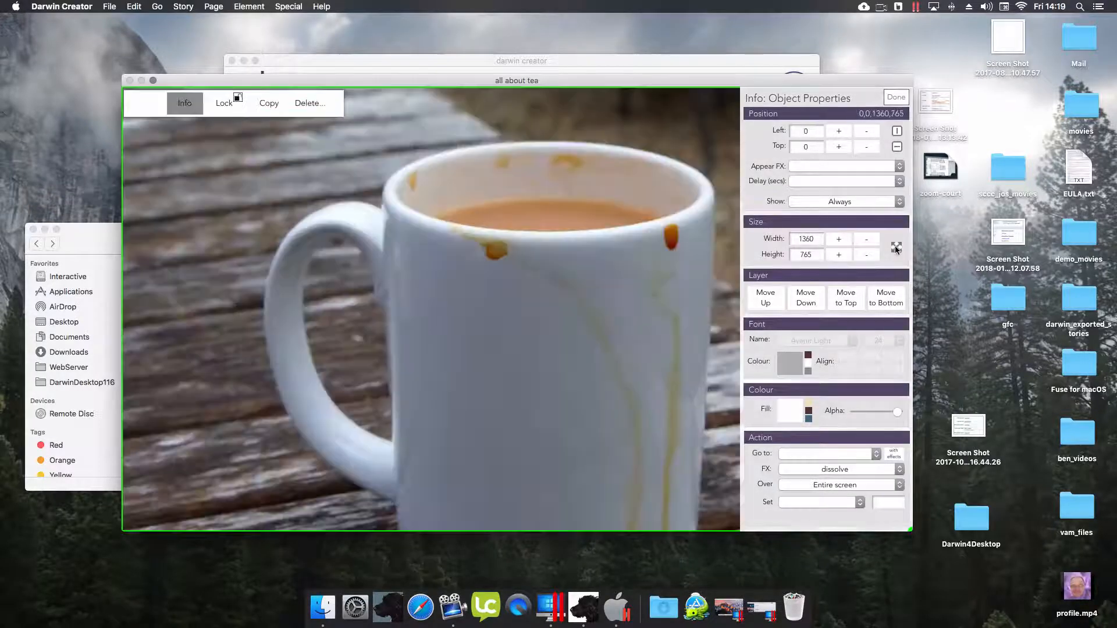
pyautogui.click(897, 298)
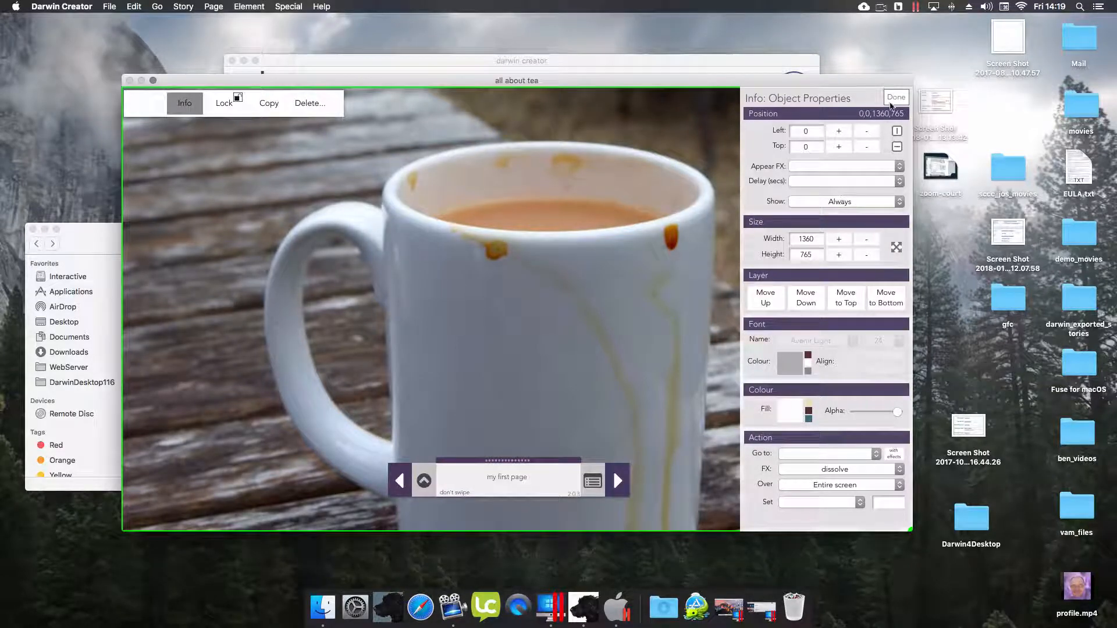
pyautogui.click(891, 103)
pyautogui.click(423, 480)
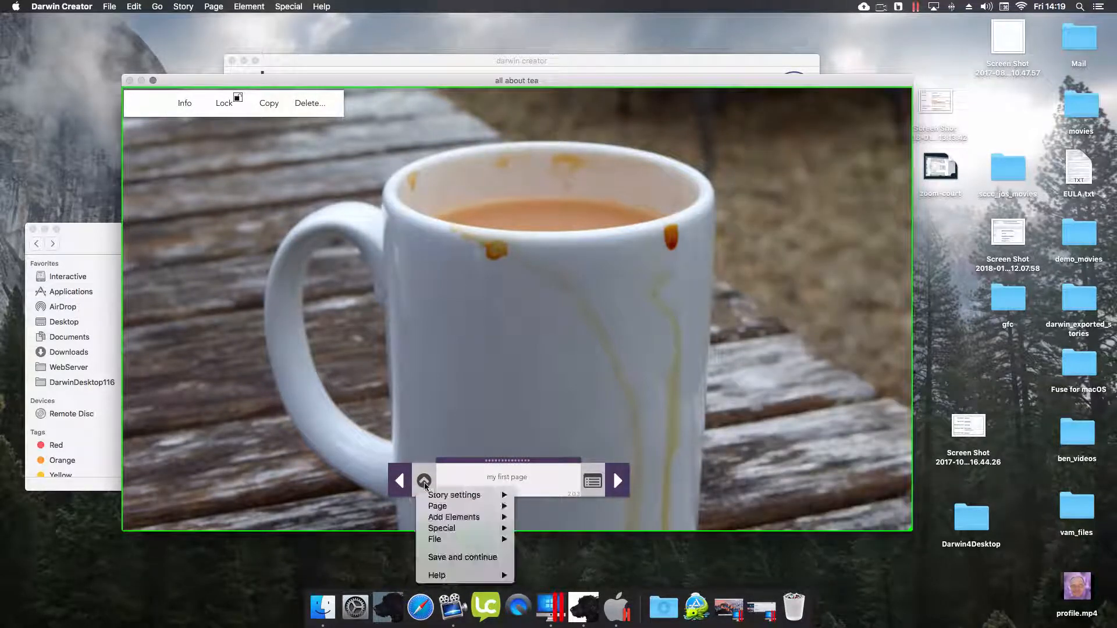
# - Save the story, then select LeagueGothic-Regular in Story settings > Other settings fonts
pyautogui.click(438, 558)
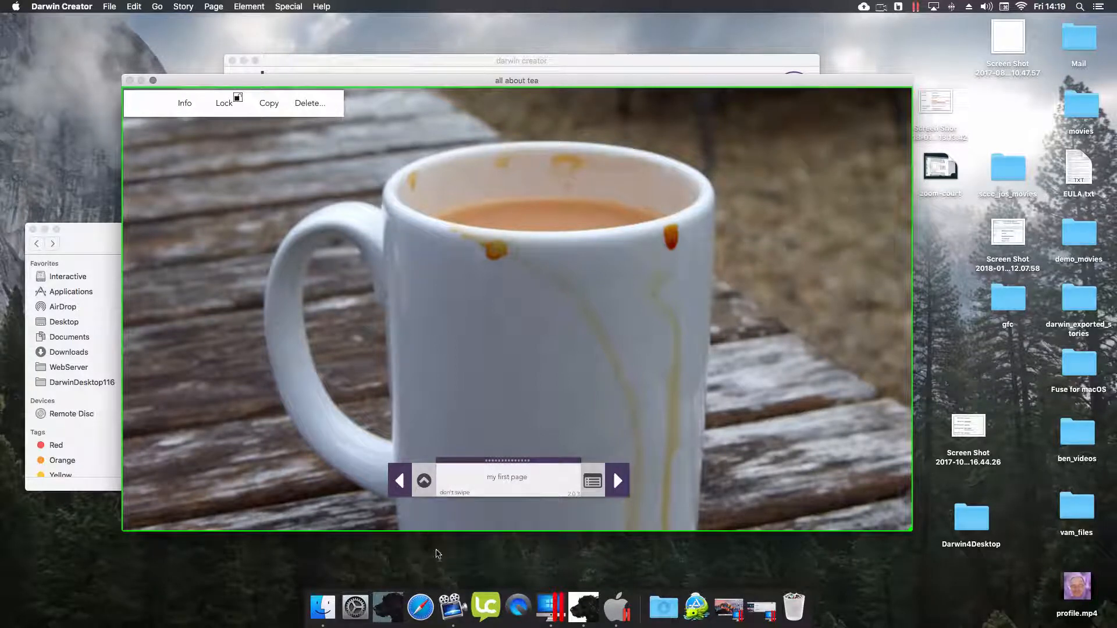
pyautogui.click(423, 483)
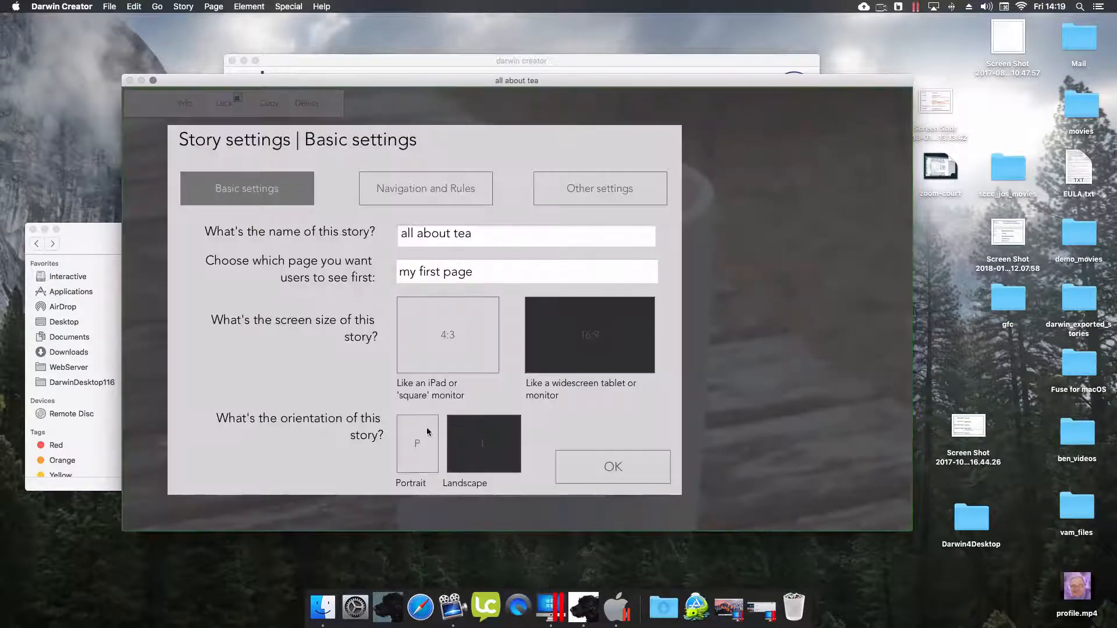
pyautogui.click(567, 200)
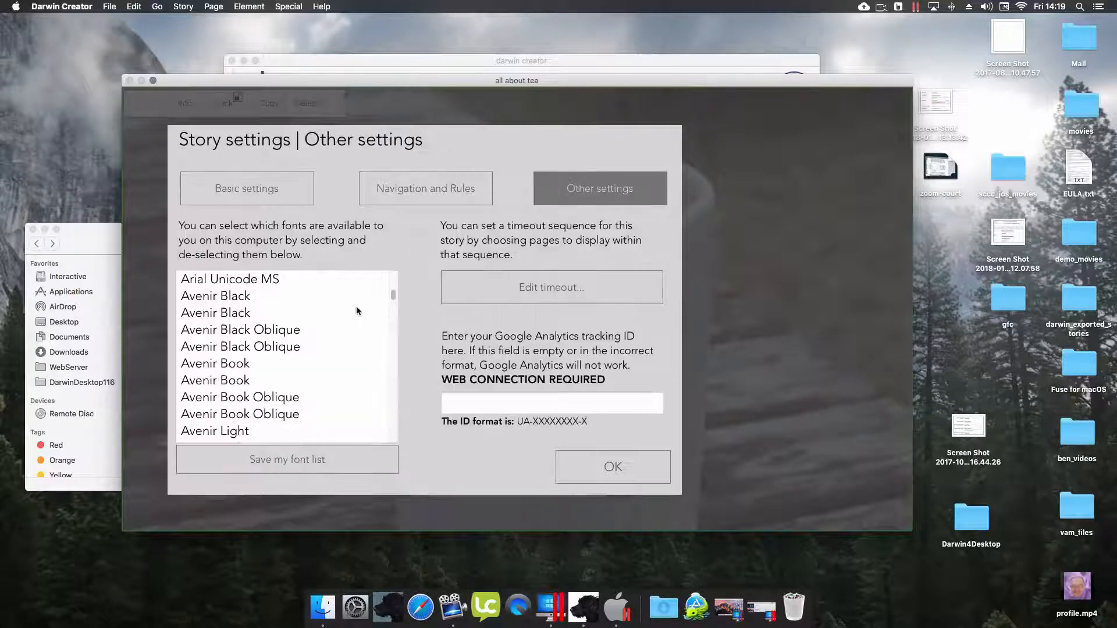
pyautogui.click(274, 381)
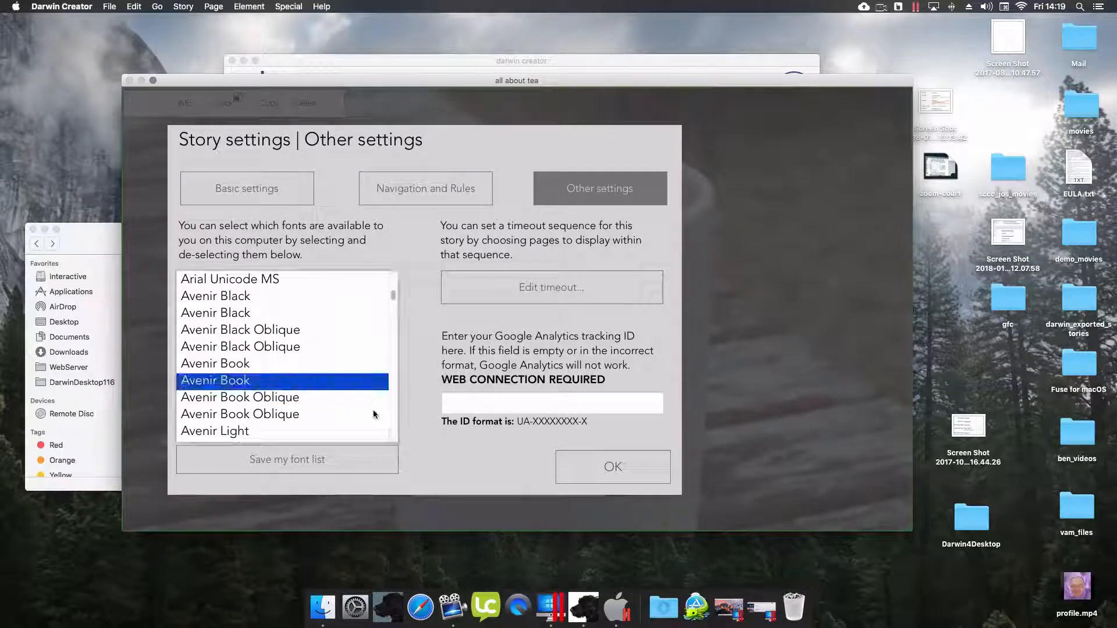
pyautogui.scroll(-3, 394, 423)
pyautogui.click(279, 363)
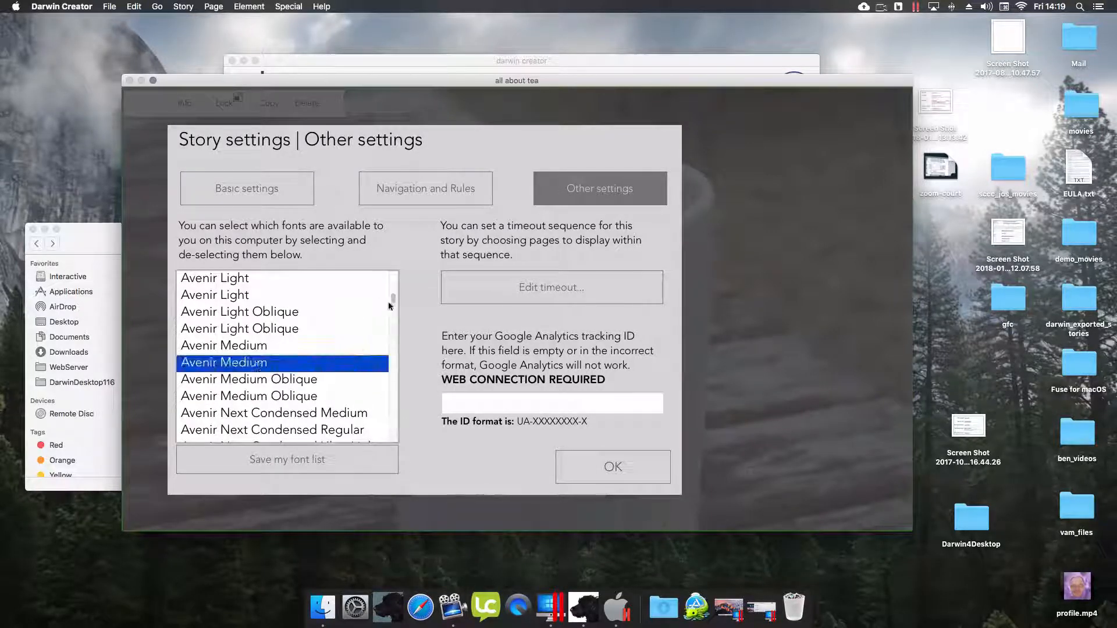
pyautogui.moveTo(393, 299); pyautogui.dragTo(389, 362)
pyautogui.click(301, 365)
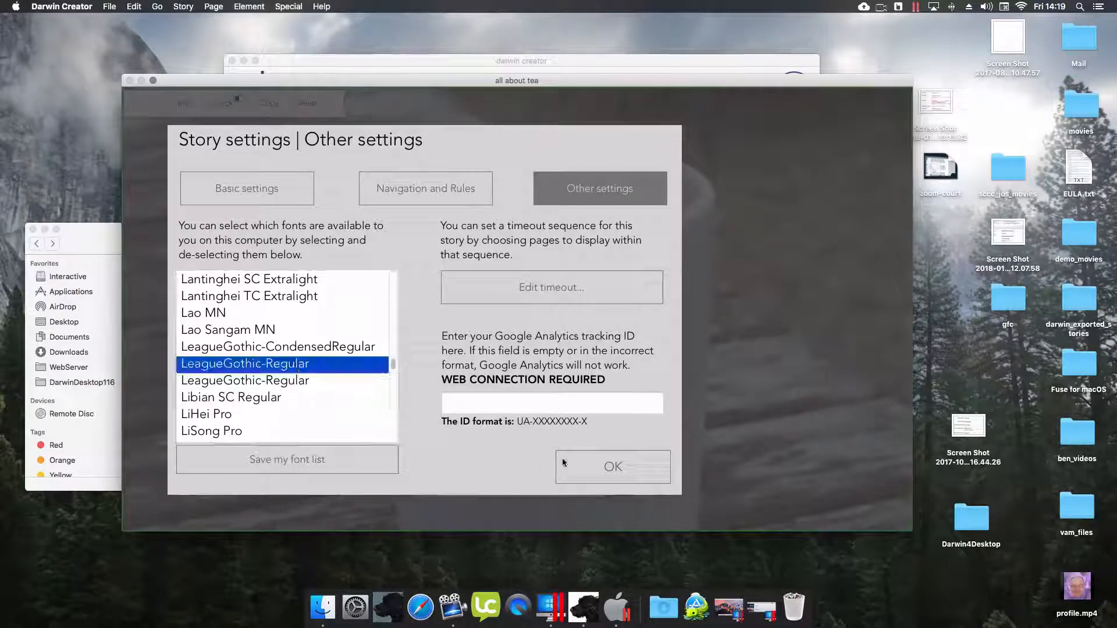
pyautogui.click(587, 466)
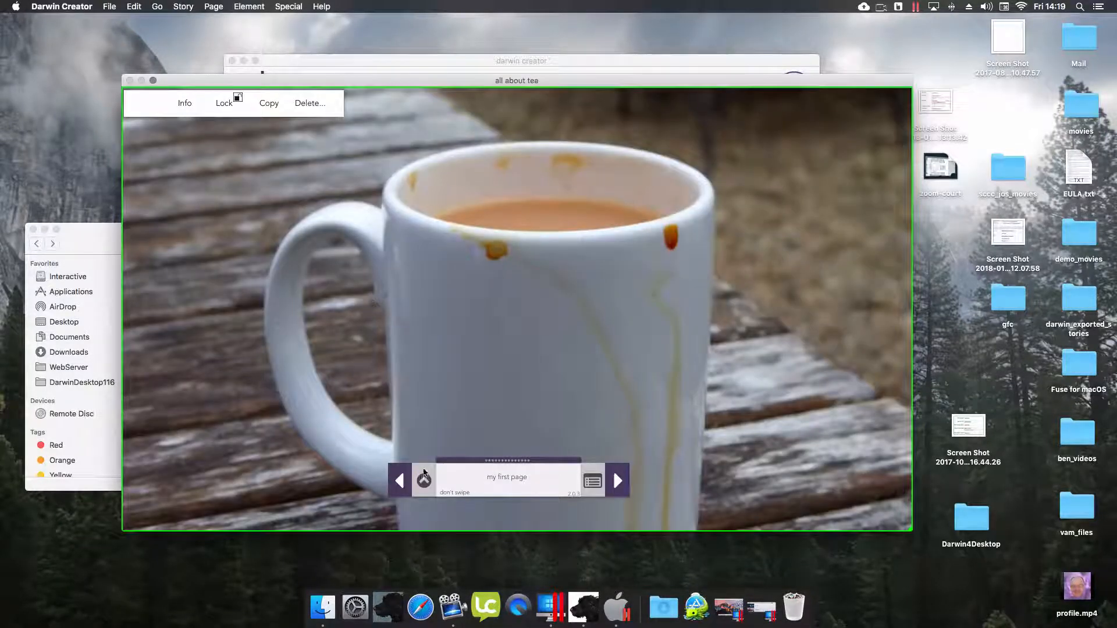
# - Add a new text block to the first page
pyautogui.click(423, 480)
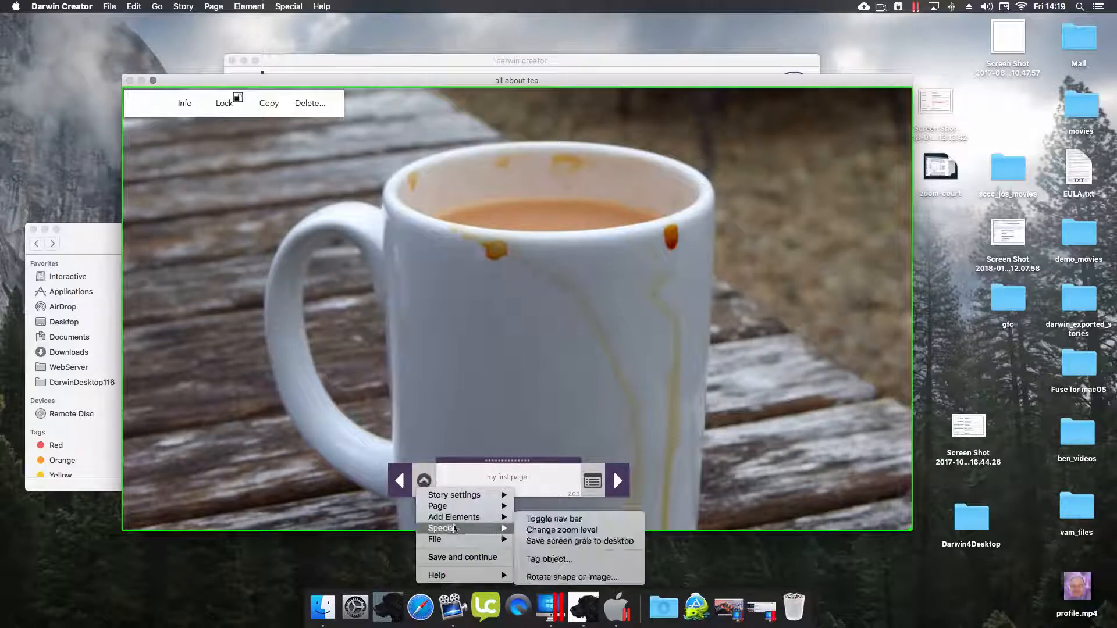
pyautogui.moveTo(461, 517)
pyautogui.click(562, 327)
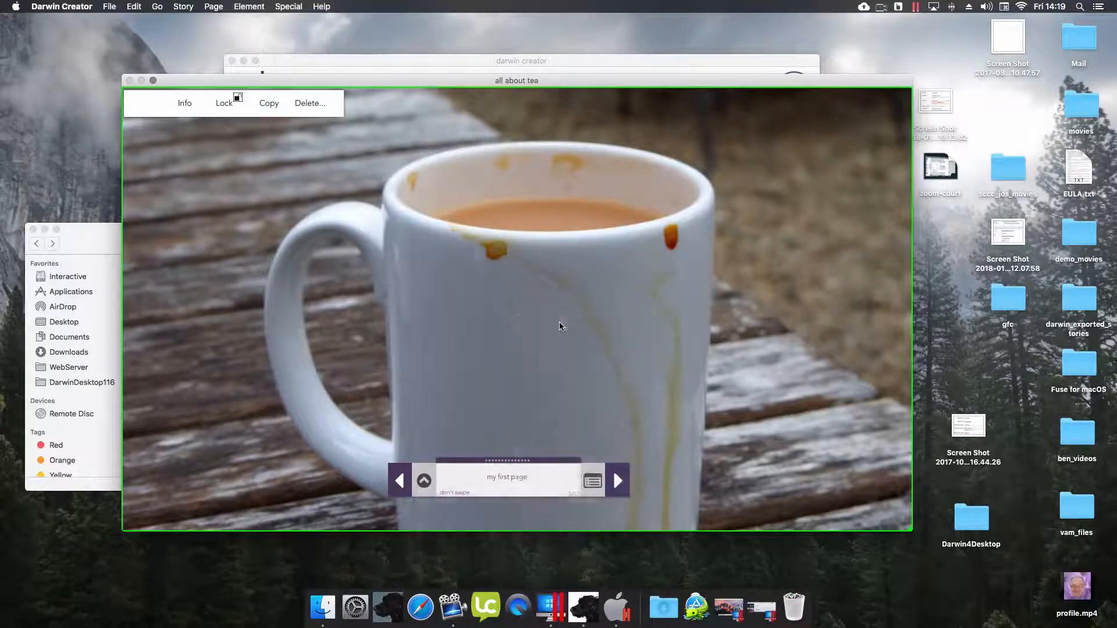
# - Style the text white in LeagueGothic-Regular at size 260 and shift it left
pyautogui.click(362, 185)
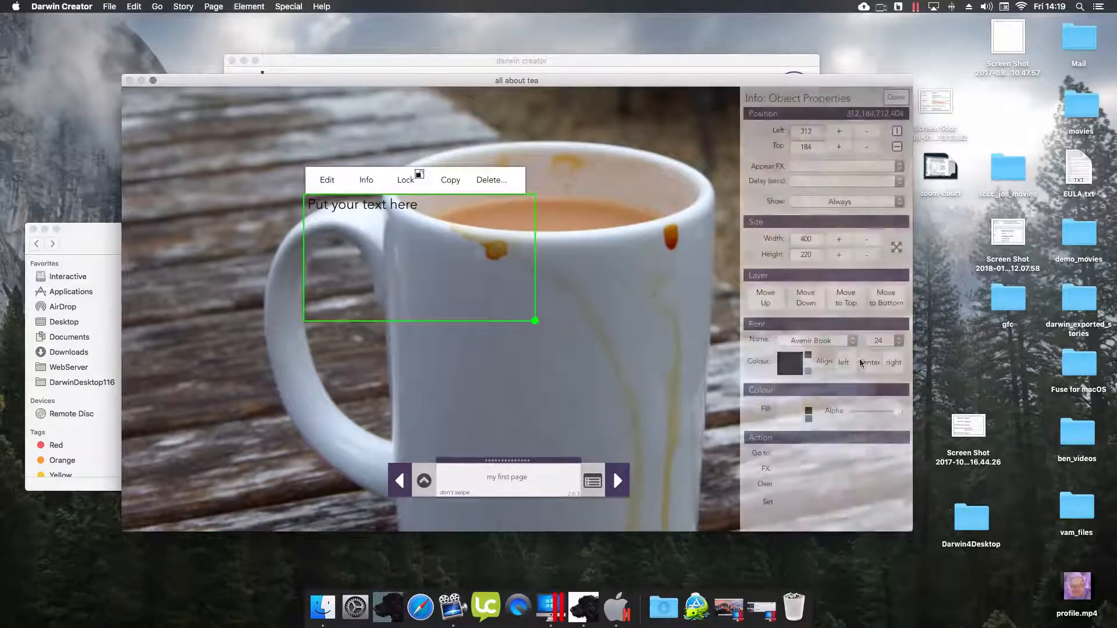
pyautogui.click(852, 341)
pyautogui.click(873, 346)
pyautogui.click(872, 346)
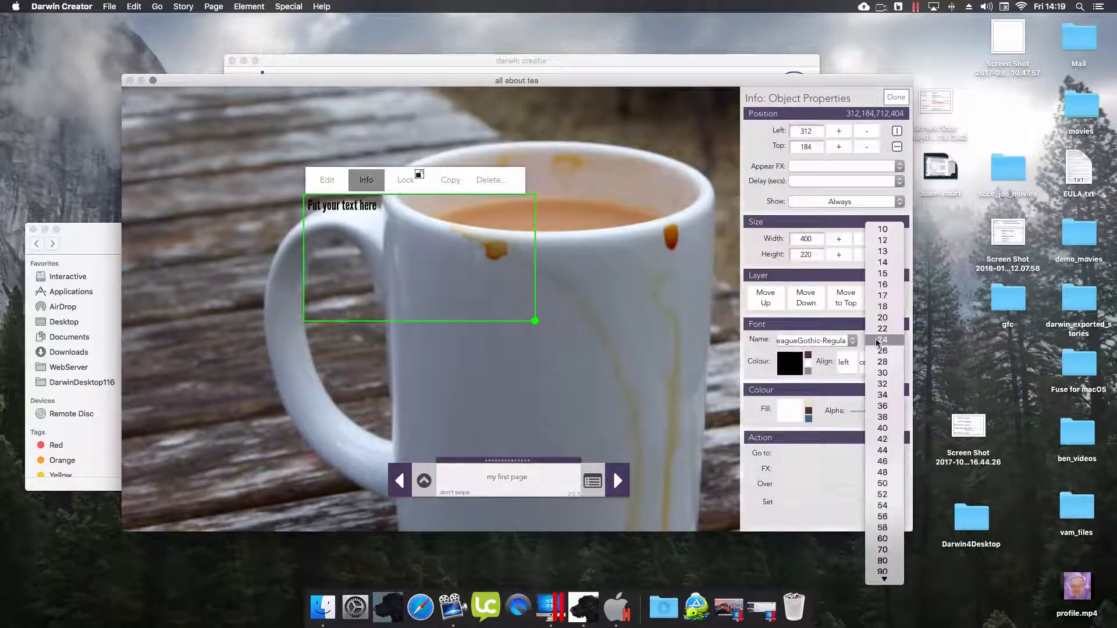
pyautogui.click(892, 494)
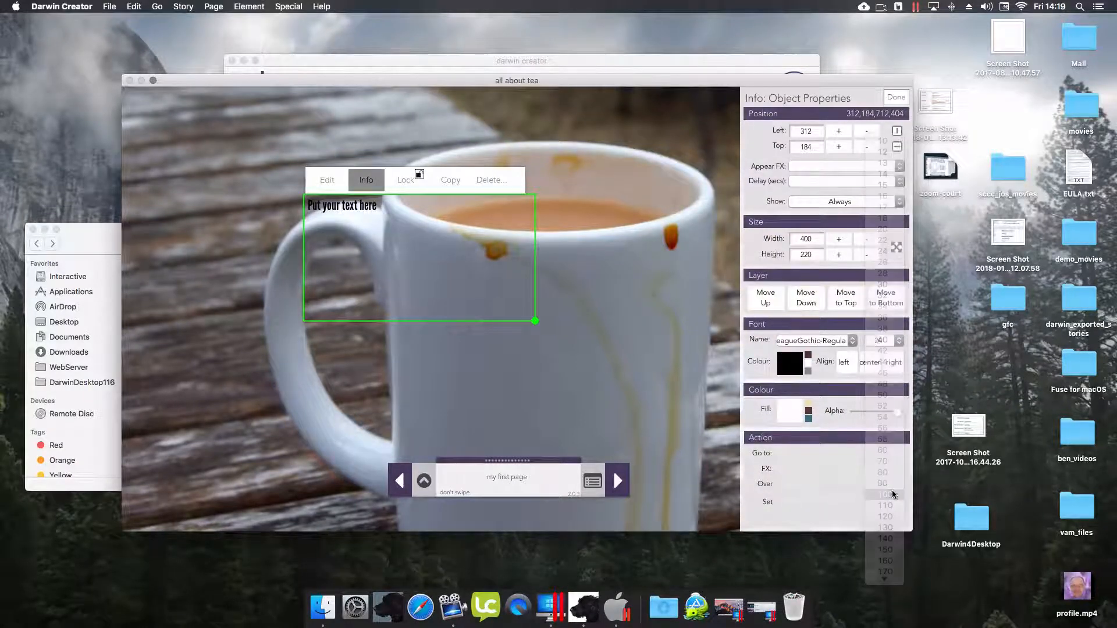
pyautogui.click(874, 340)
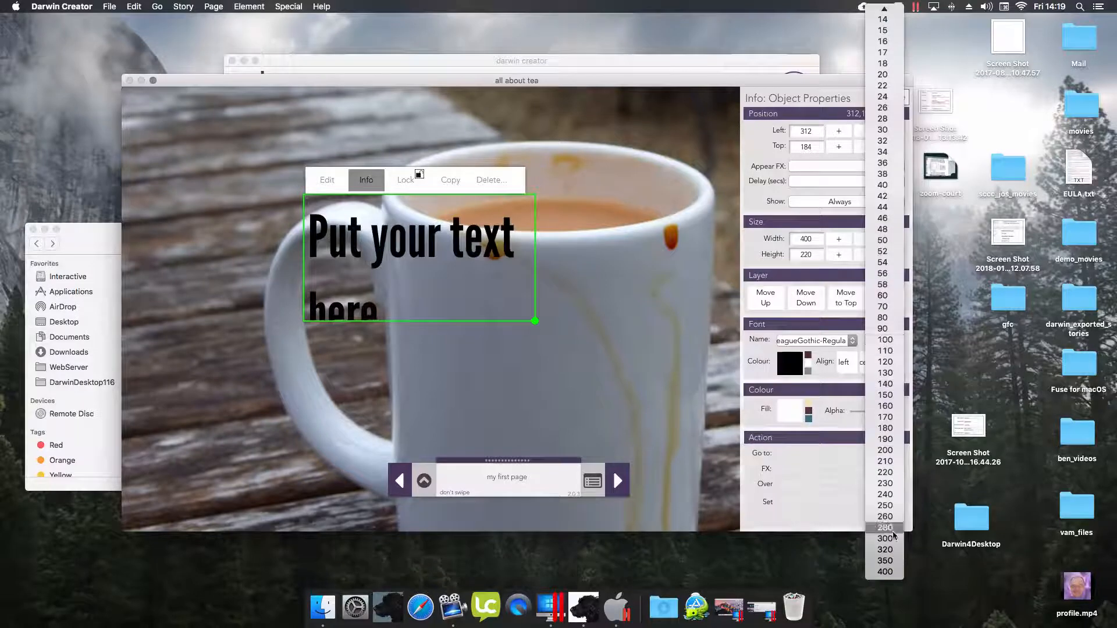
pyautogui.click(881, 518)
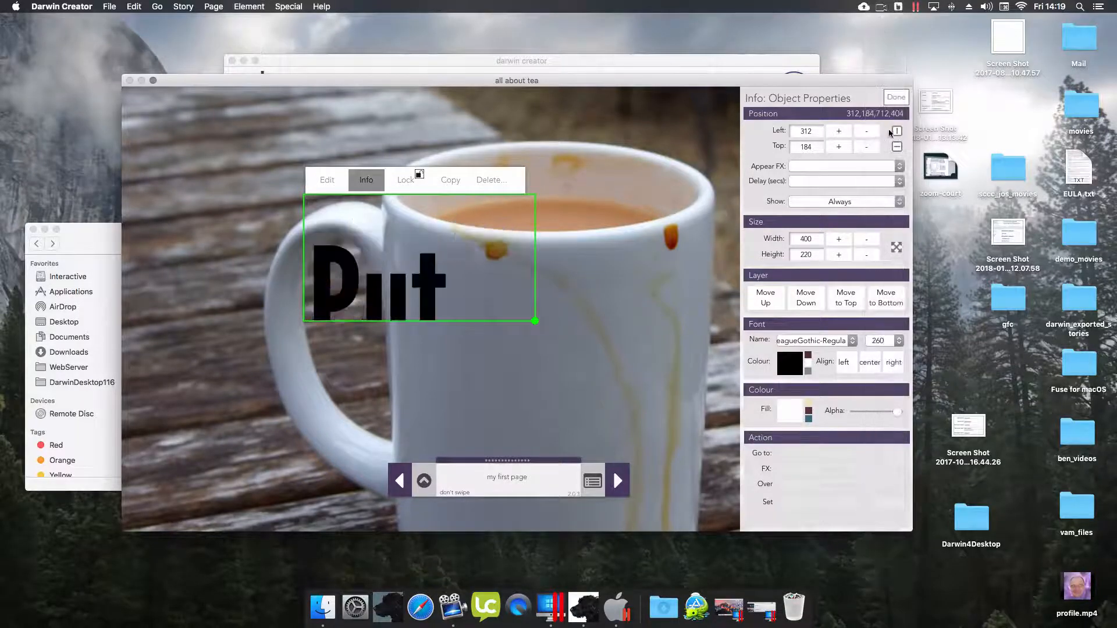
pyautogui.click(808, 370)
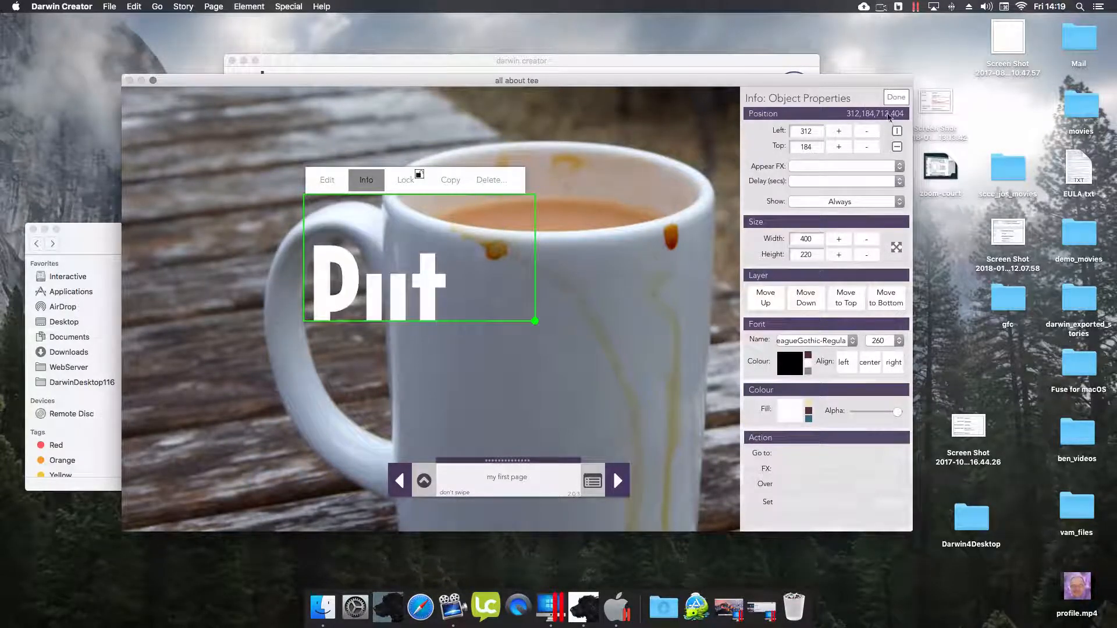
pyautogui.click(896, 98)
pyautogui.moveTo(420, 272); pyautogui.dragTo(302, 282)
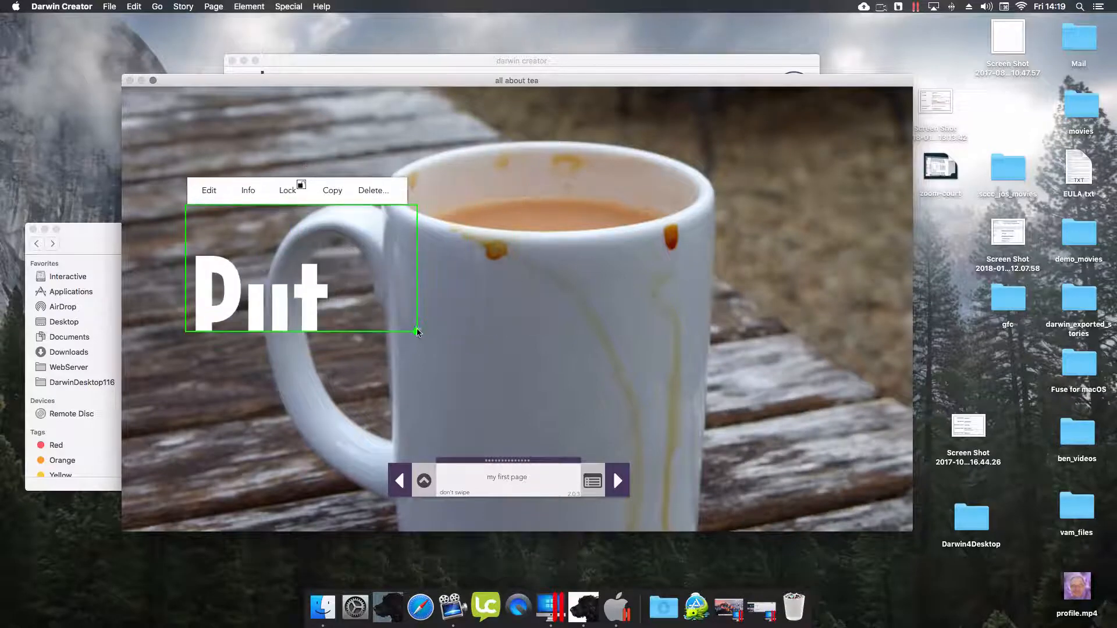
# - Change the cover text to 'HOT STUFF' and shrink its box to fit
pyautogui.moveTo(417, 331)
pyautogui.mouseDown()
pyautogui.moveTo(755, 361)
pyautogui.moveTo(870, 412)
pyautogui.moveTo(428, 325)
pyautogui.mouseUp()
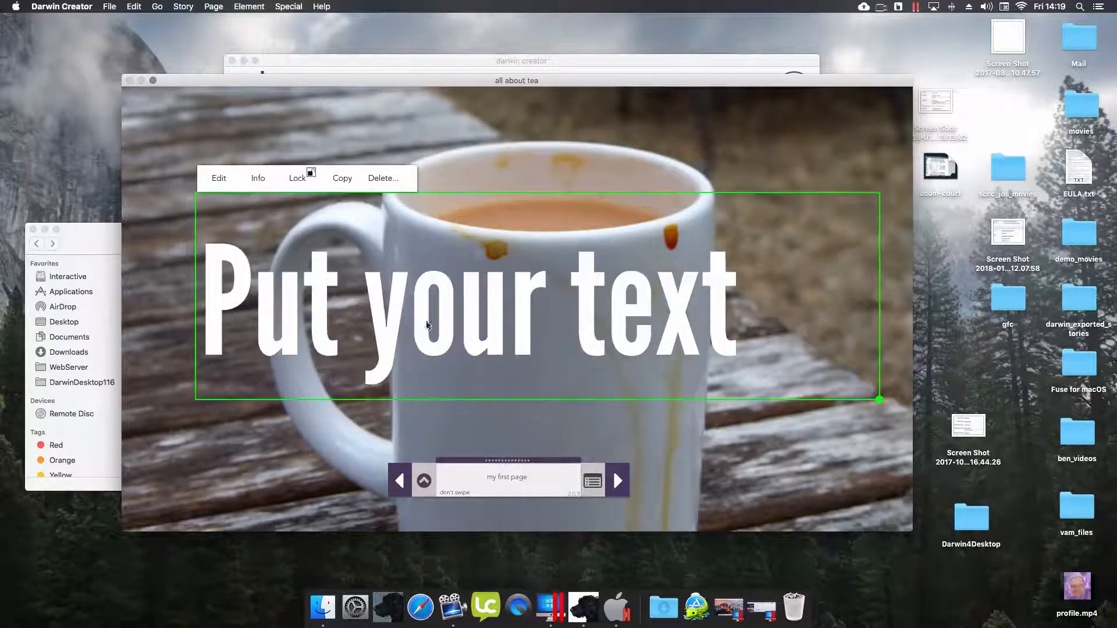
pyautogui.click(217, 183)
pyautogui.moveTo(209, 300); pyautogui.dragTo(959, 296)
pyautogui.write('HOT STUFF here')
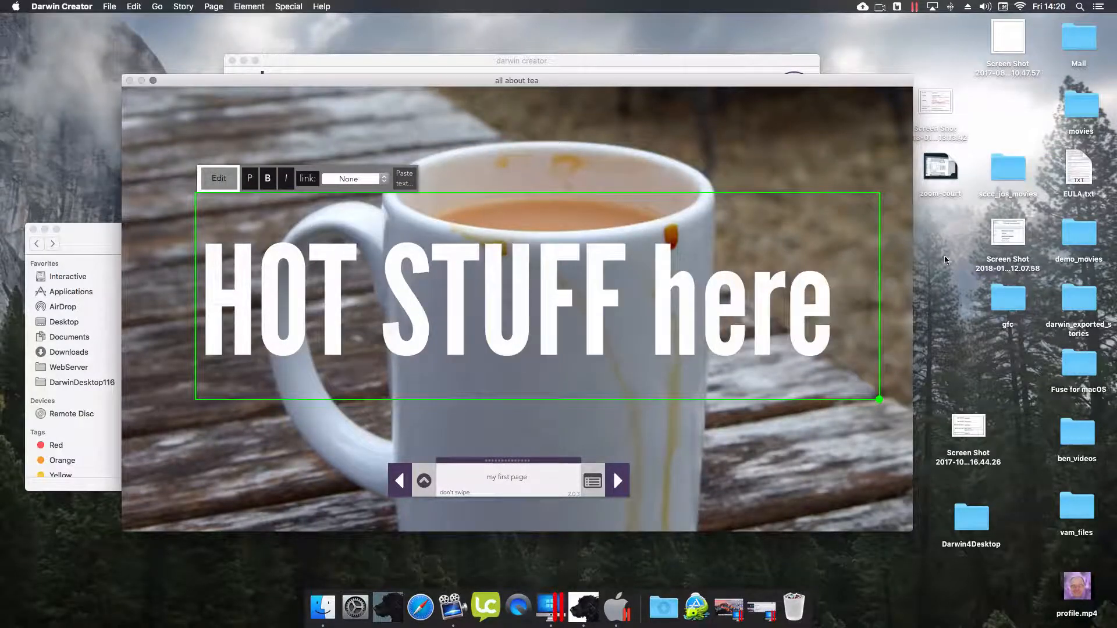
pyautogui.moveTo(649, 325); pyautogui.dragTo(834, 326)
pyautogui.press('BackSpace')
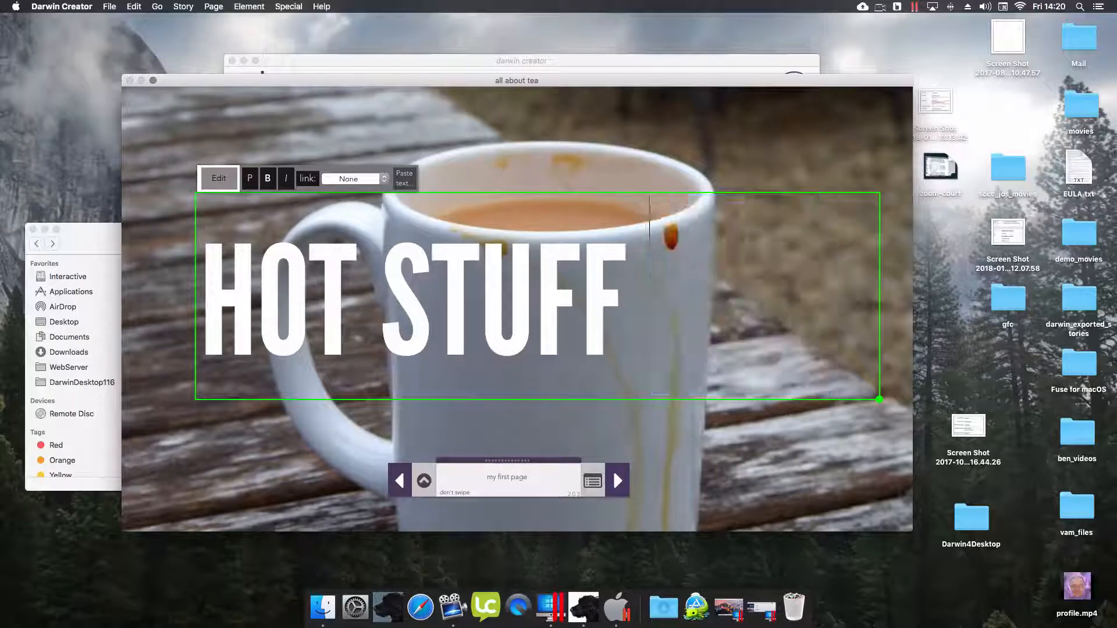
pyautogui.moveTo(880, 400); pyautogui.dragTo(674, 390)
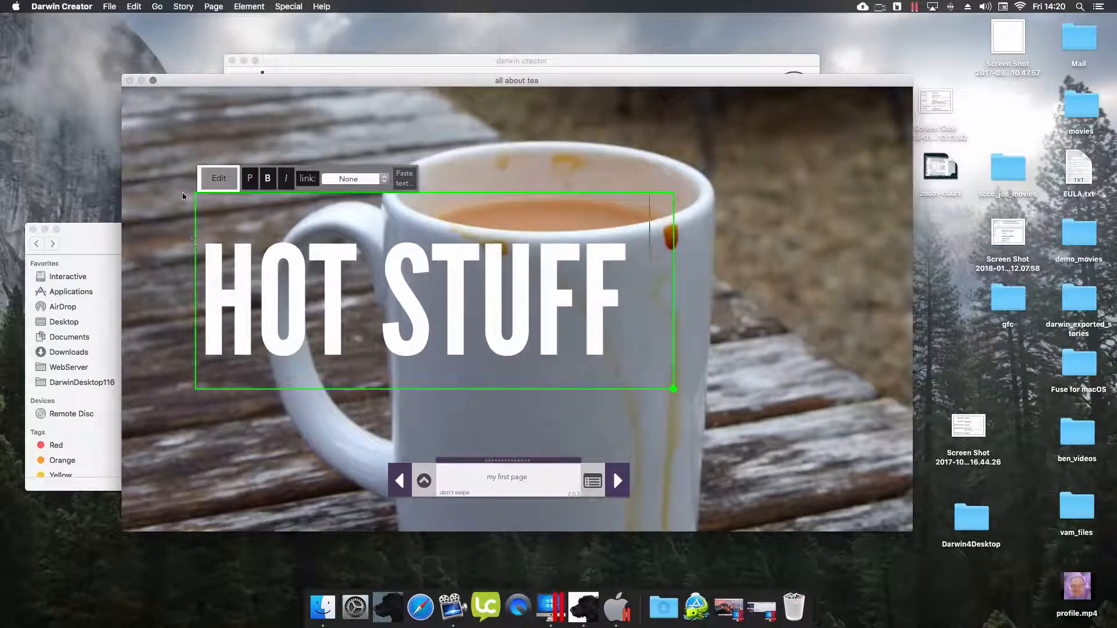
pyautogui.click(224, 181)
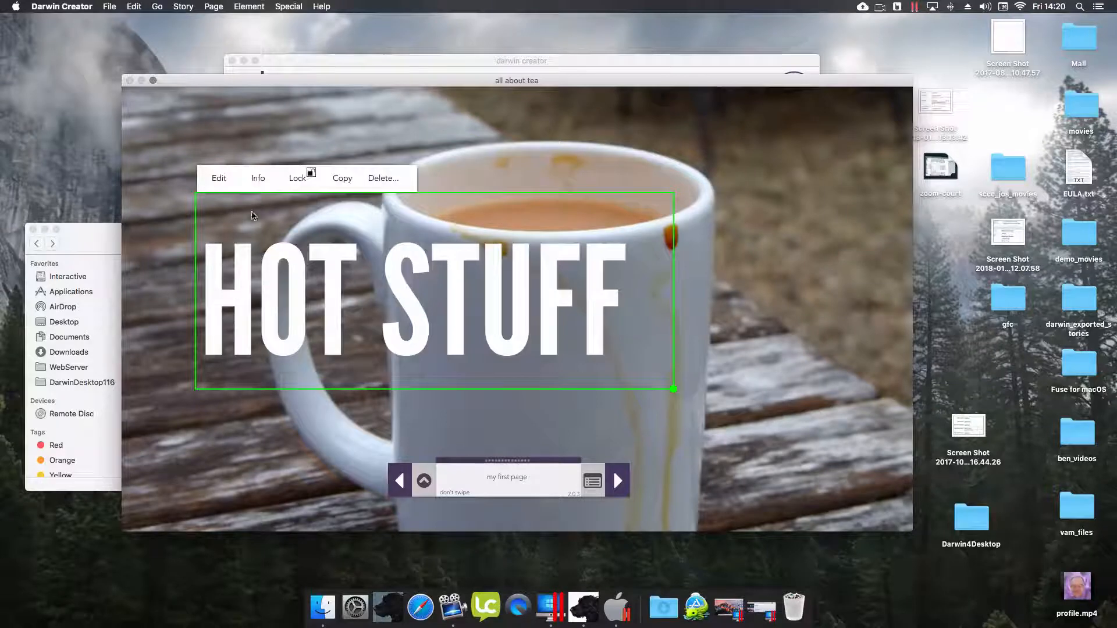
# - Centre the HOT STUFF text in its box and on the page horizontally and vertically
pyautogui.click(258, 178)
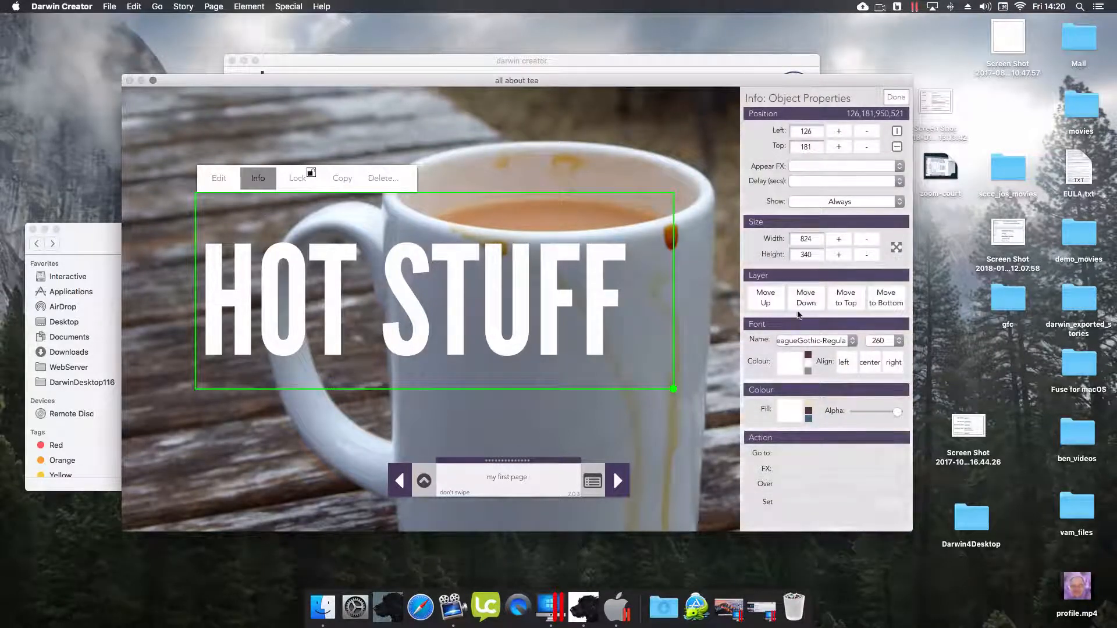
pyautogui.click(870, 364)
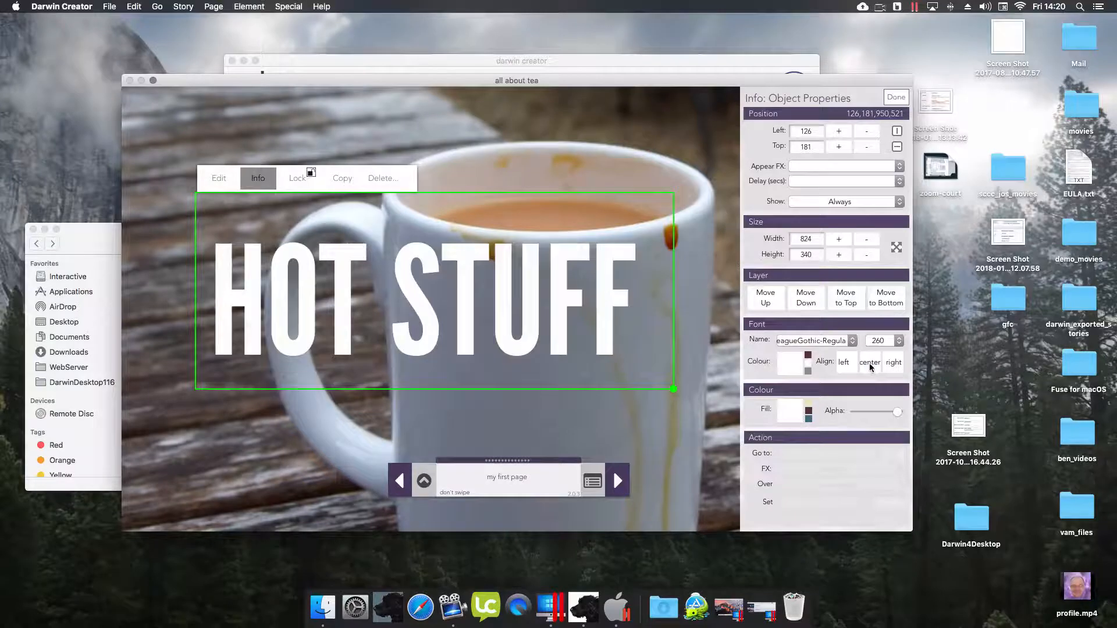
pyautogui.click(898, 131)
pyautogui.click(897, 147)
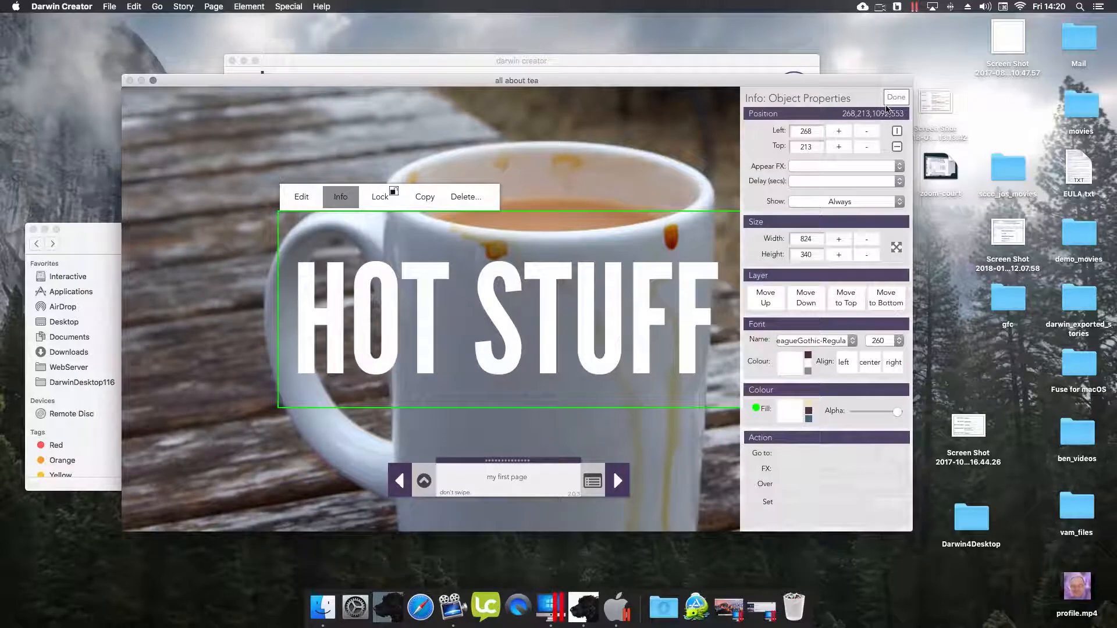
pyautogui.click(896, 97)
# - Add a full-page 1360 × 765 hotspot over the cover and save the story
pyautogui.click(424, 481)
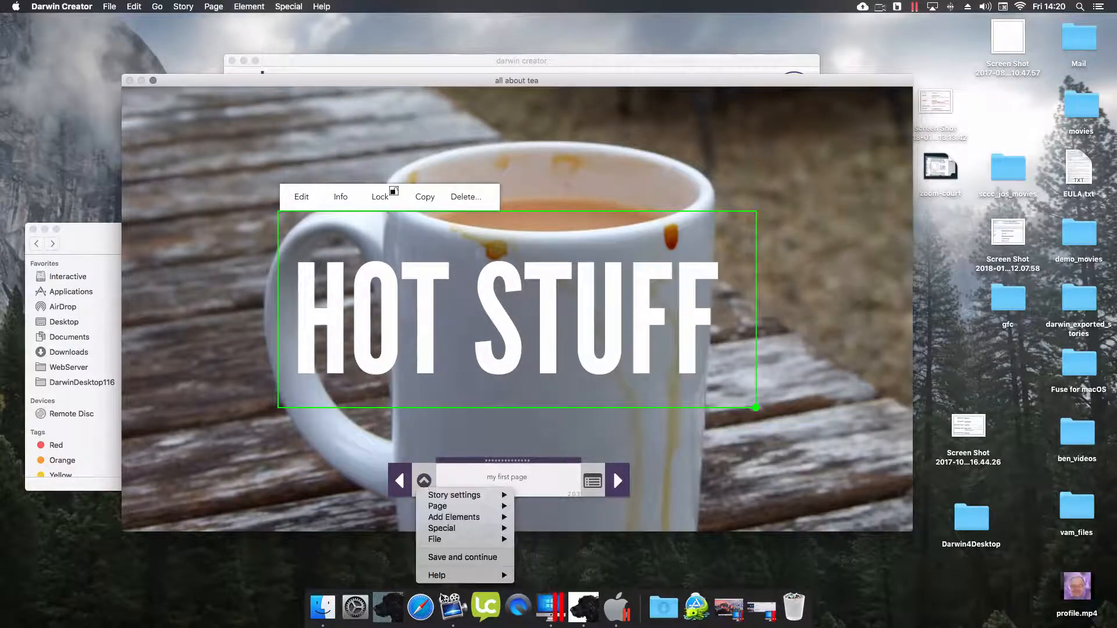
pyautogui.moveTo(435, 521)
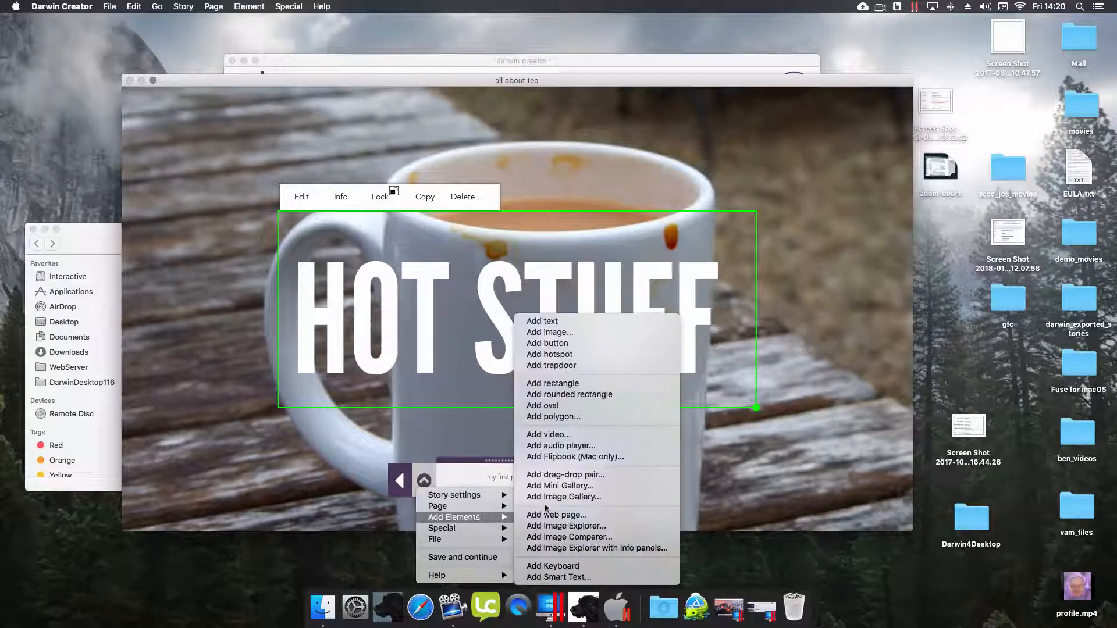
pyautogui.click(567, 354)
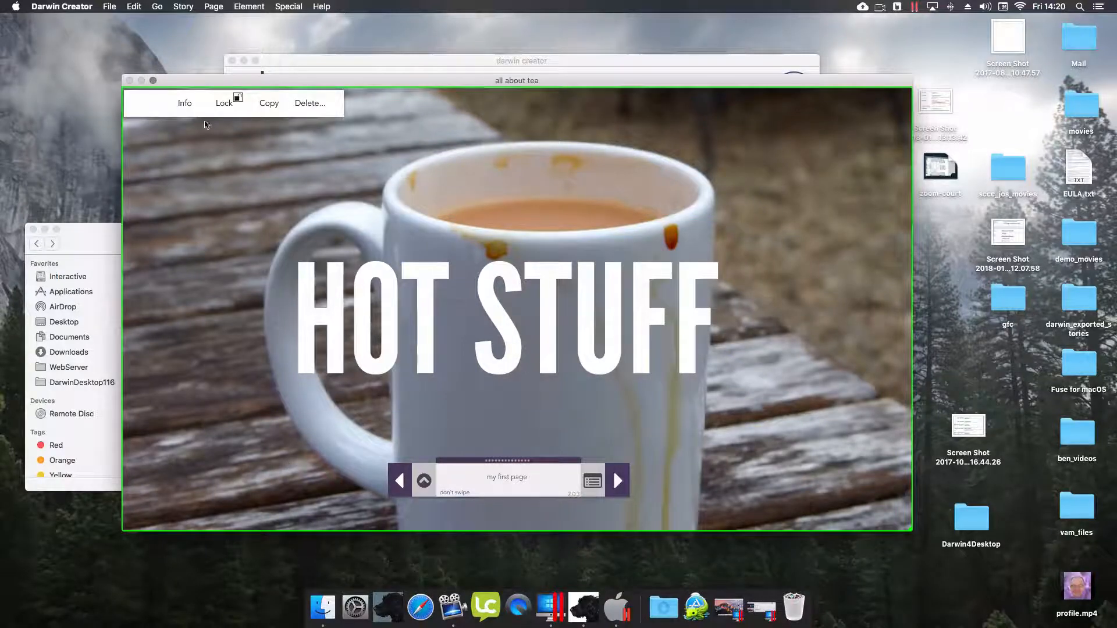
pyautogui.click(189, 107)
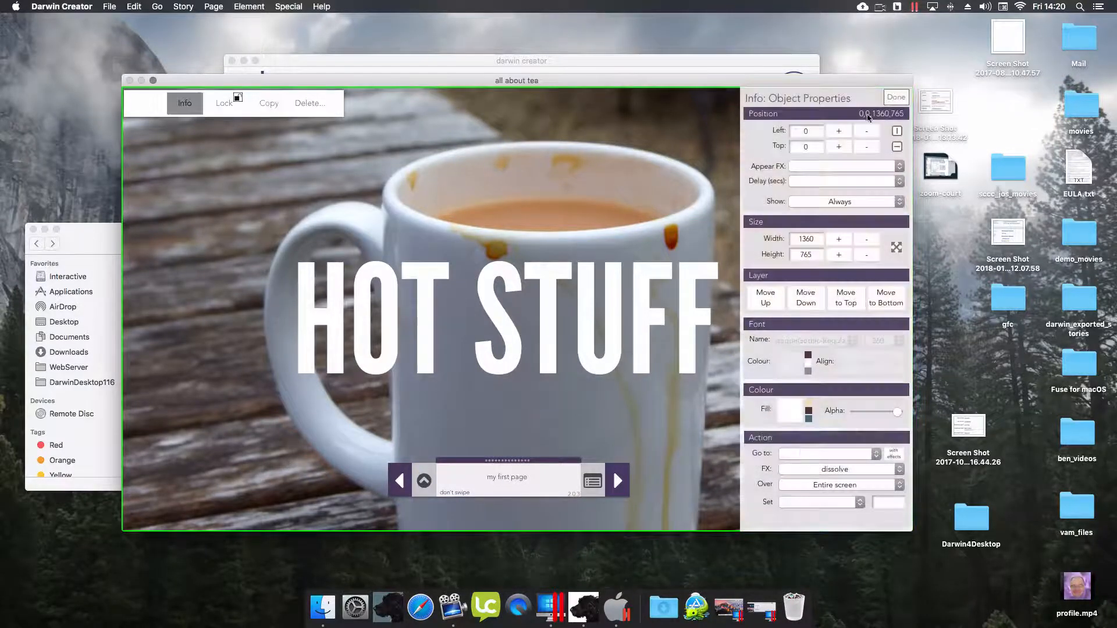
pyautogui.click(795, 455)
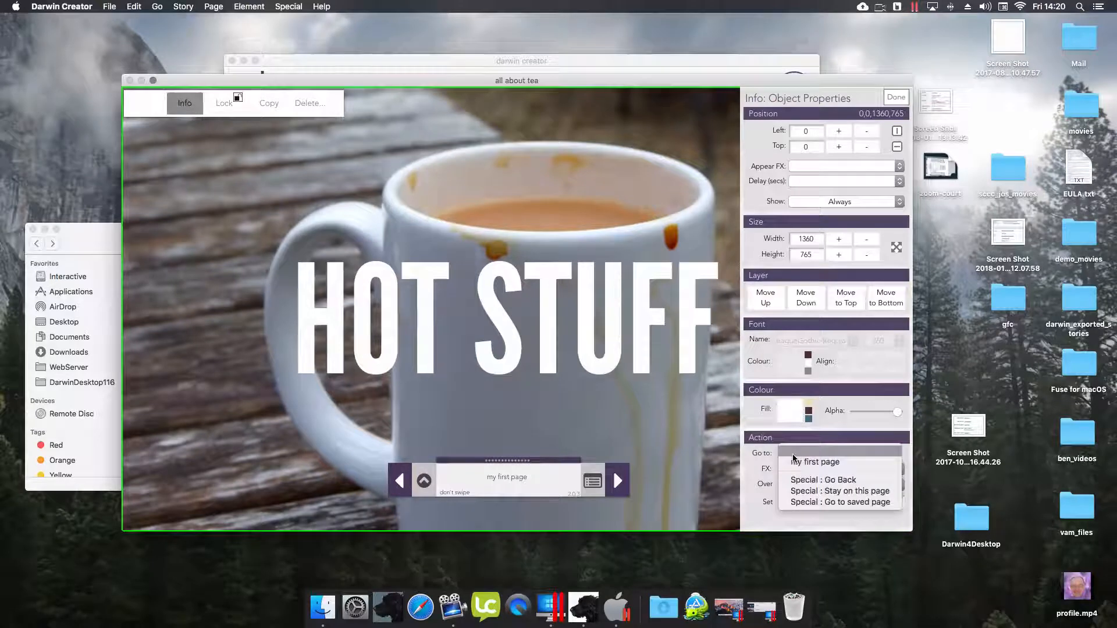
pyautogui.click(783, 135)
pyautogui.click(896, 98)
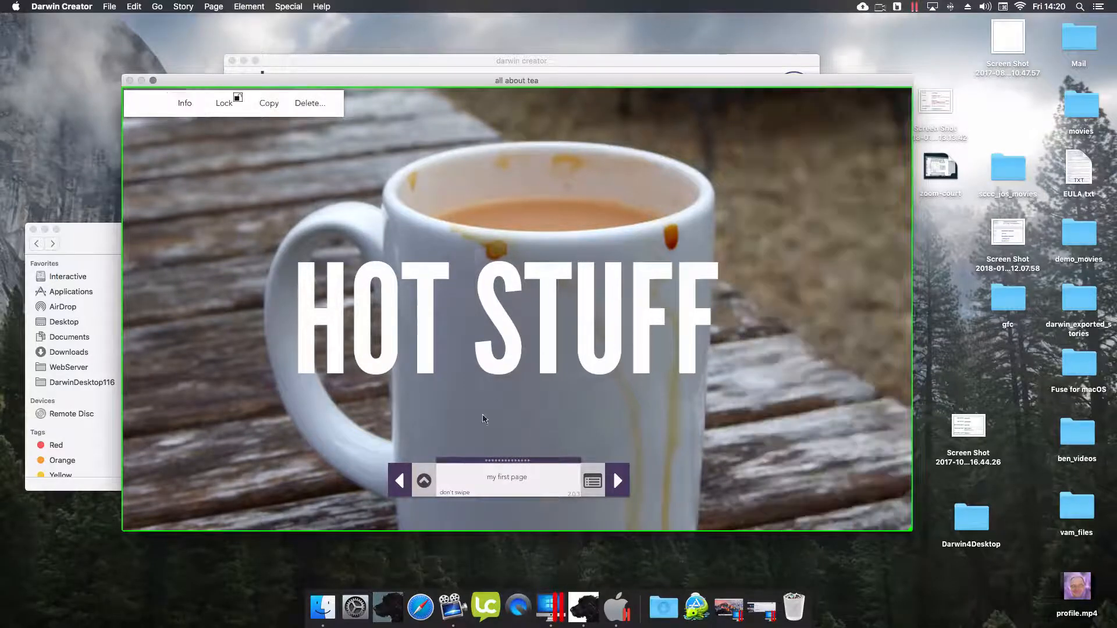
pyautogui.click(424, 480)
pyautogui.click(443, 557)
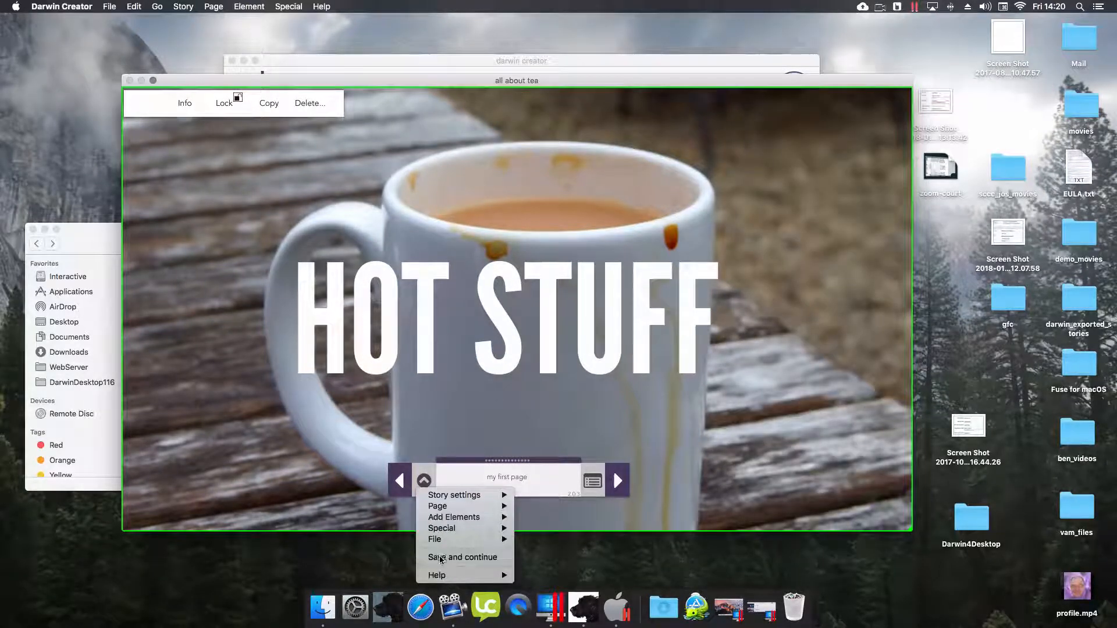
# - Create a new page named 'page 2'
pyautogui.click(423, 480)
pyautogui.moveTo(448, 506)
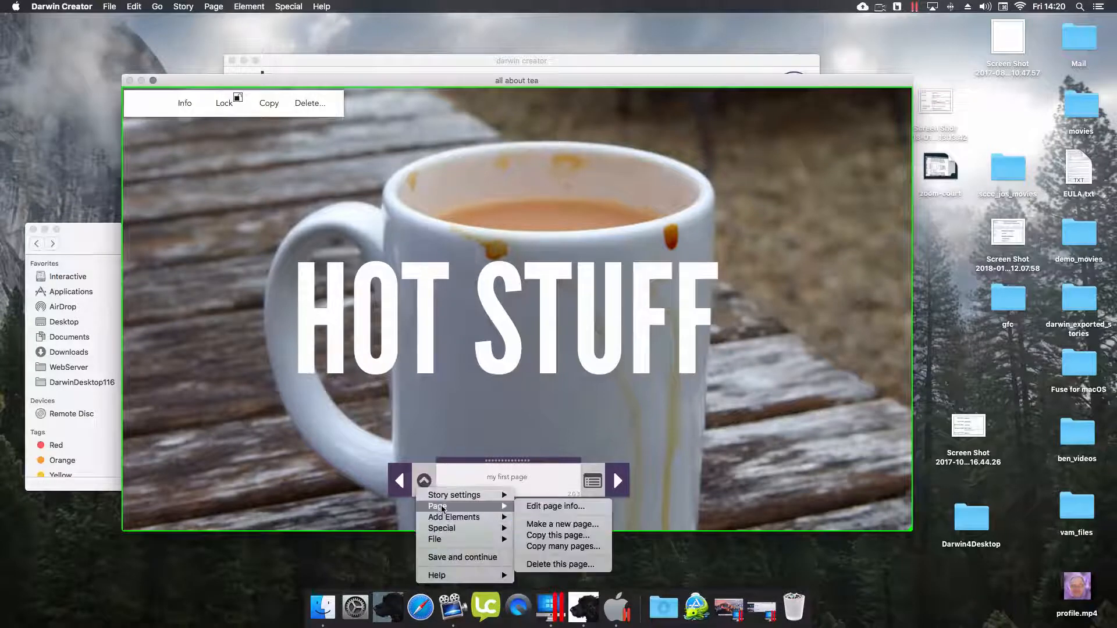
pyautogui.click(568, 528)
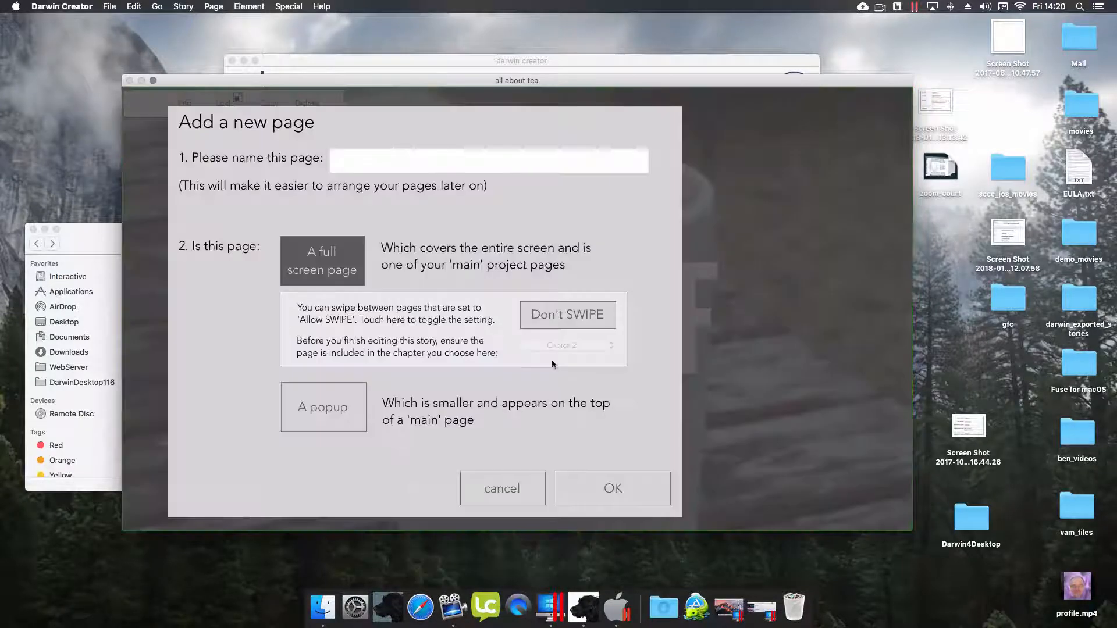
pyautogui.click(374, 163)
pyautogui.write('page 2')
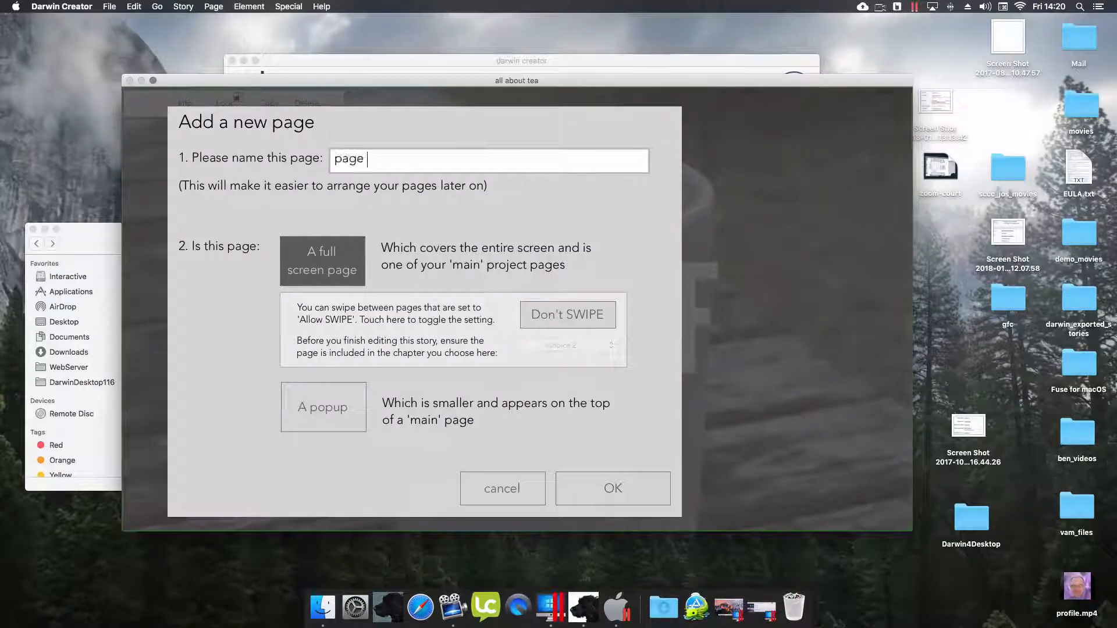
pyautogui.click(591, 480)
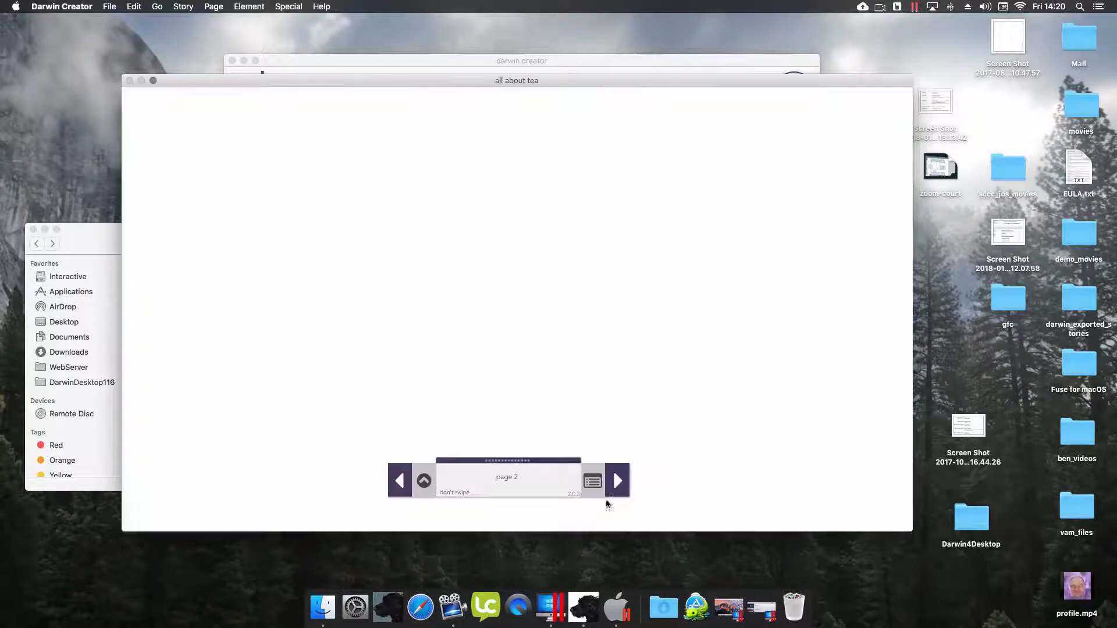
# - Add teabag_background2.jpg to page 2, fill the page and send it to the back
pyautogui.click(423, 481)
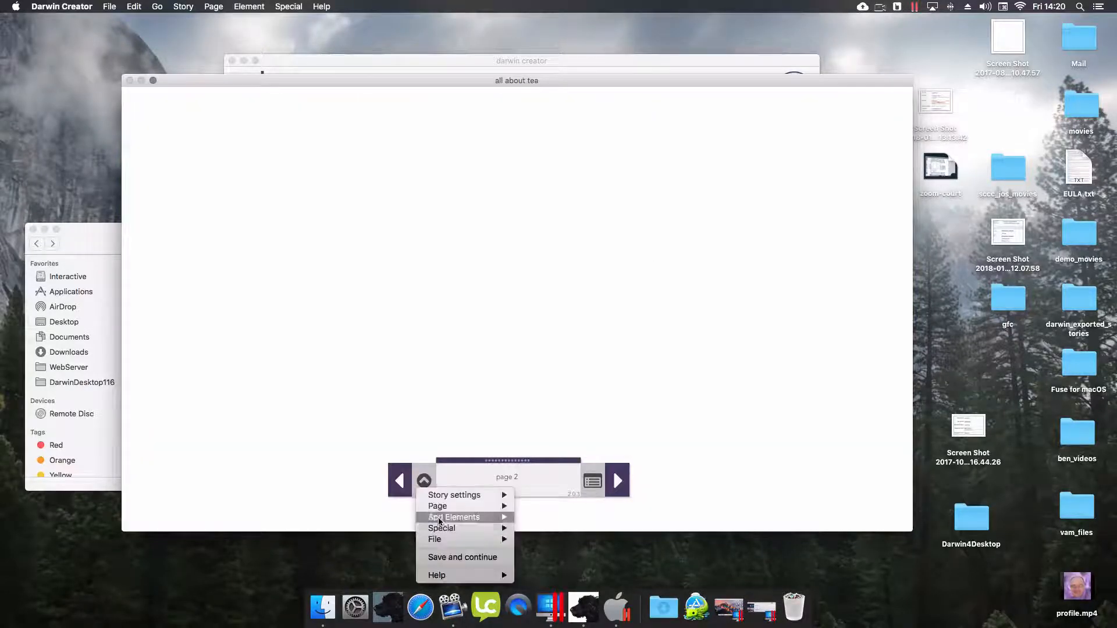
pyautogui.moveTo(454, 518)
pyautogui.click(600, 333)
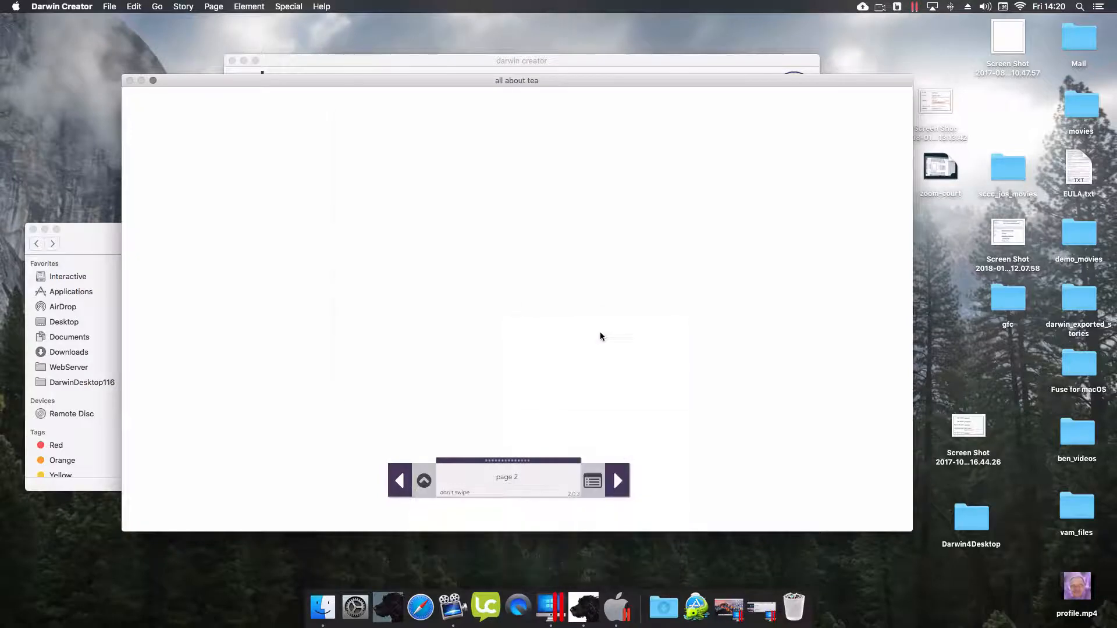
pyautogui.click(474, 178)
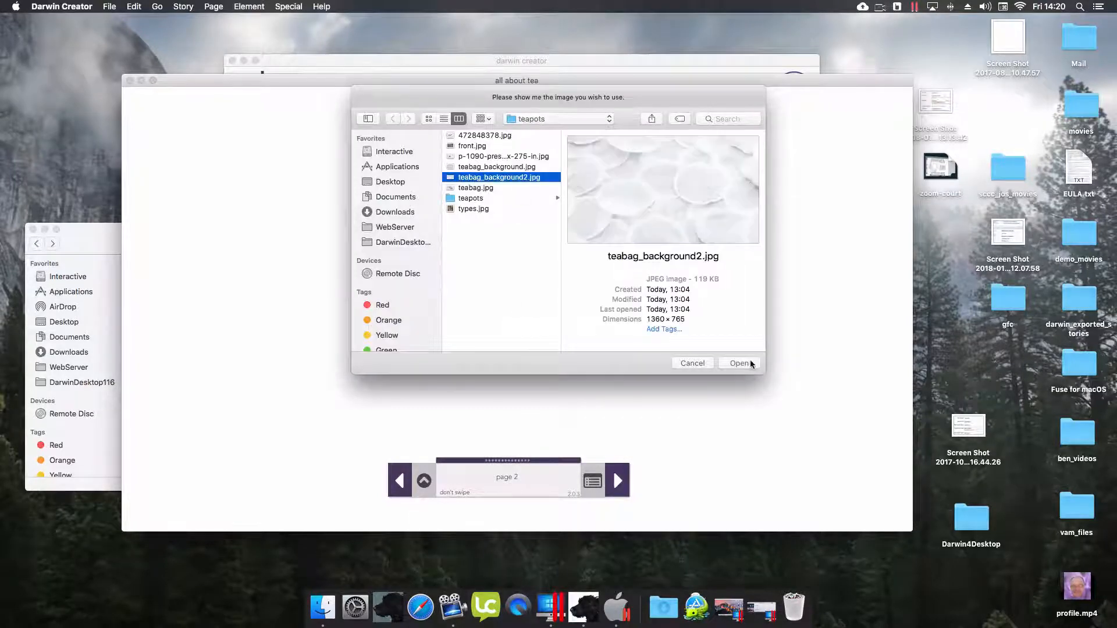
pyautogui.click(751, 364)
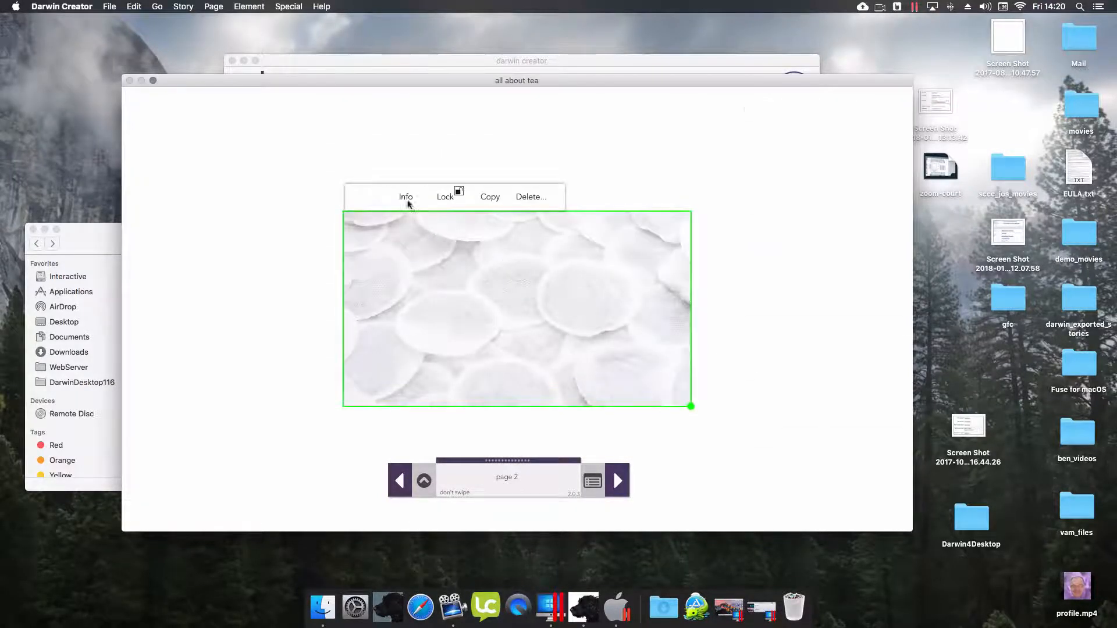
pyautogui.click(407, 201)
pyautogui.click(899, 248)
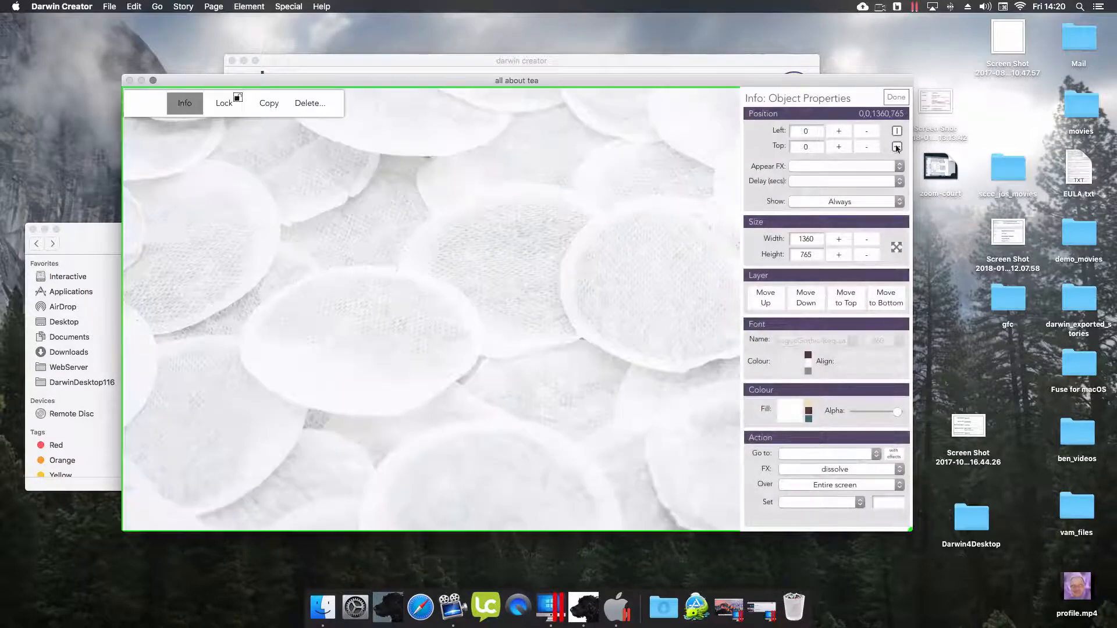
pyautogui.click(888, 302)
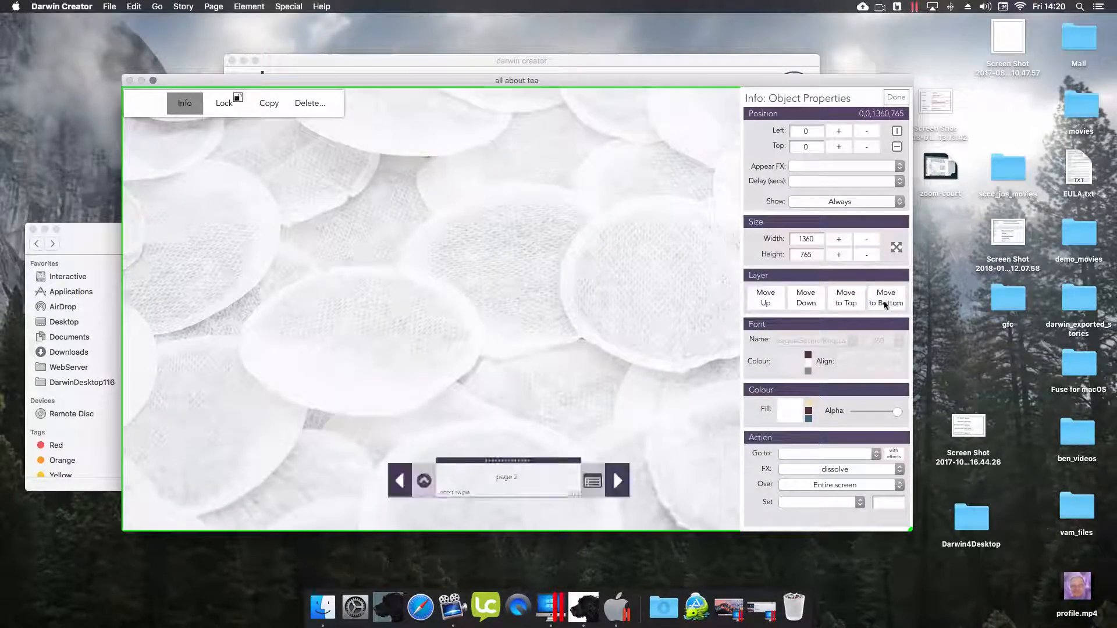
pyautogui.click(908, 100)
pyautogui.click(423, 481)
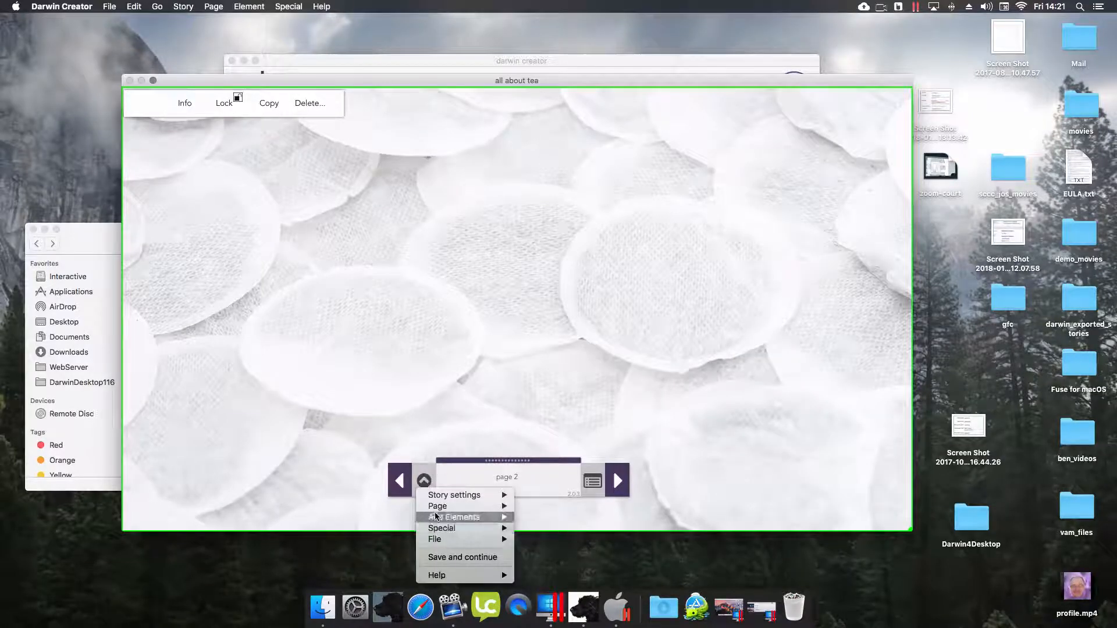
# - Add a text box to page 2 with font size 56 and widen it across the page
pyautogui.moveTo(465, 517)
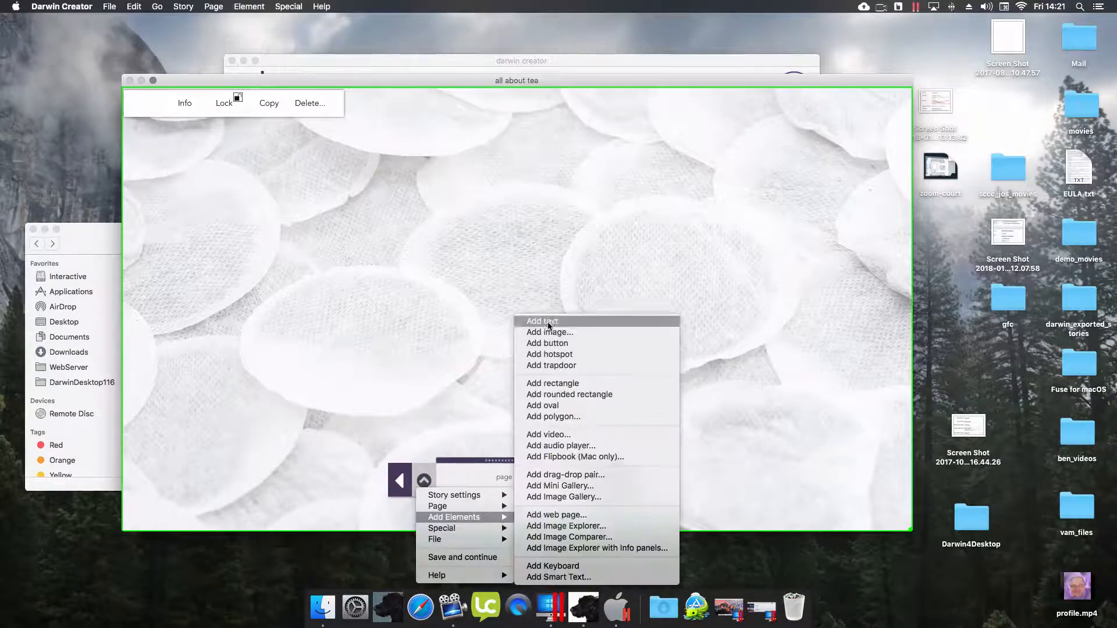
pyautogui.click(543, 321)
pyautogui.click(356, 185)
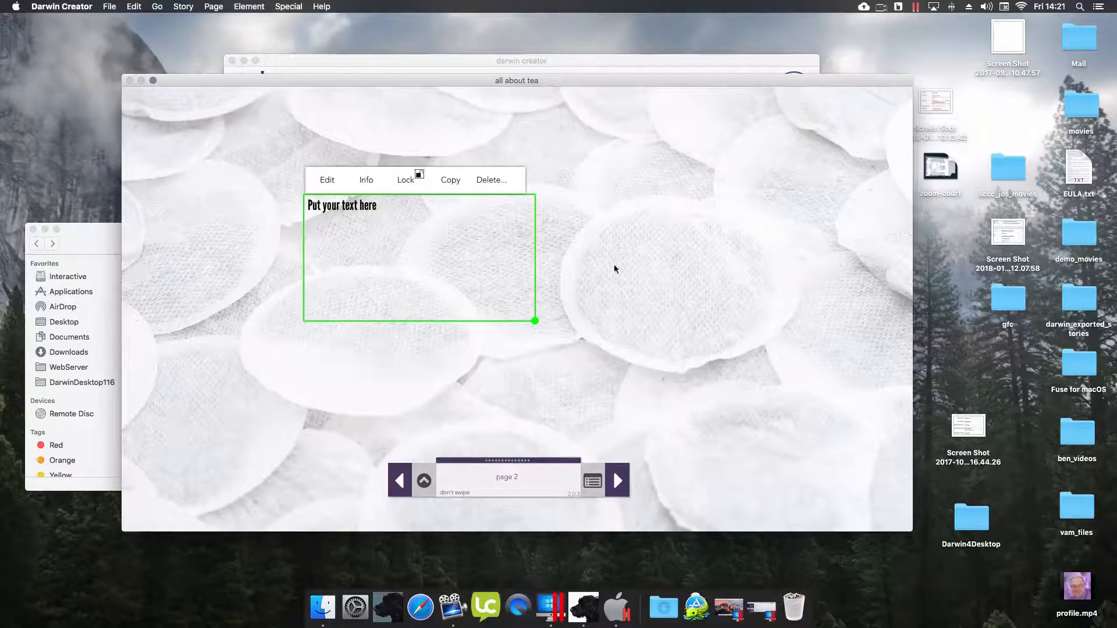
pyautogui.click(882, 342)
pyautogui.click(882, 450)
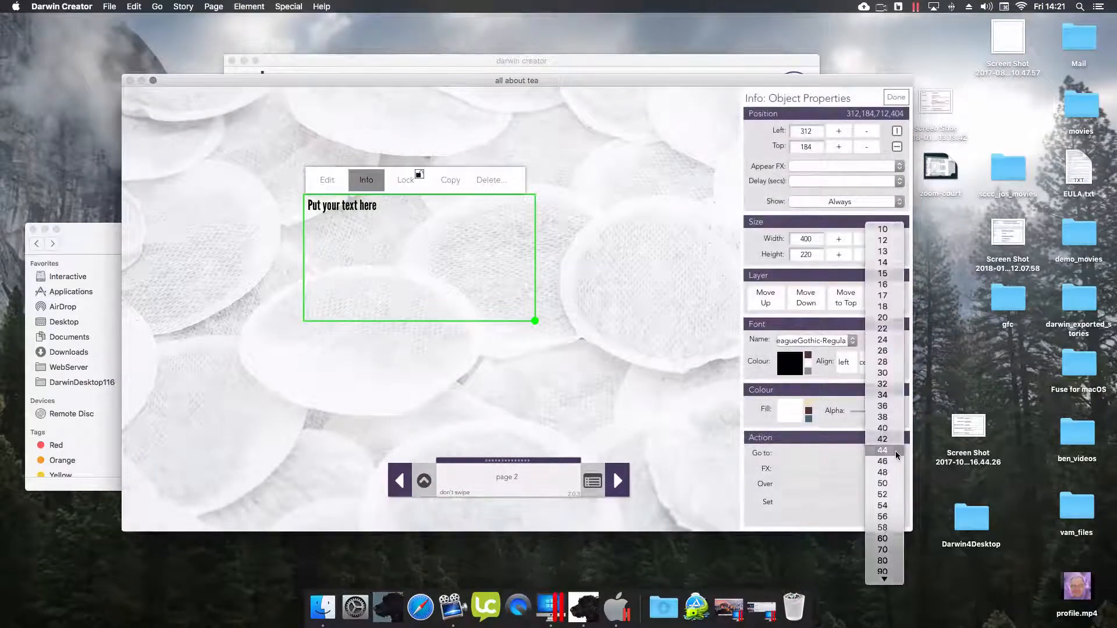
pyautogui.click(883, 341)
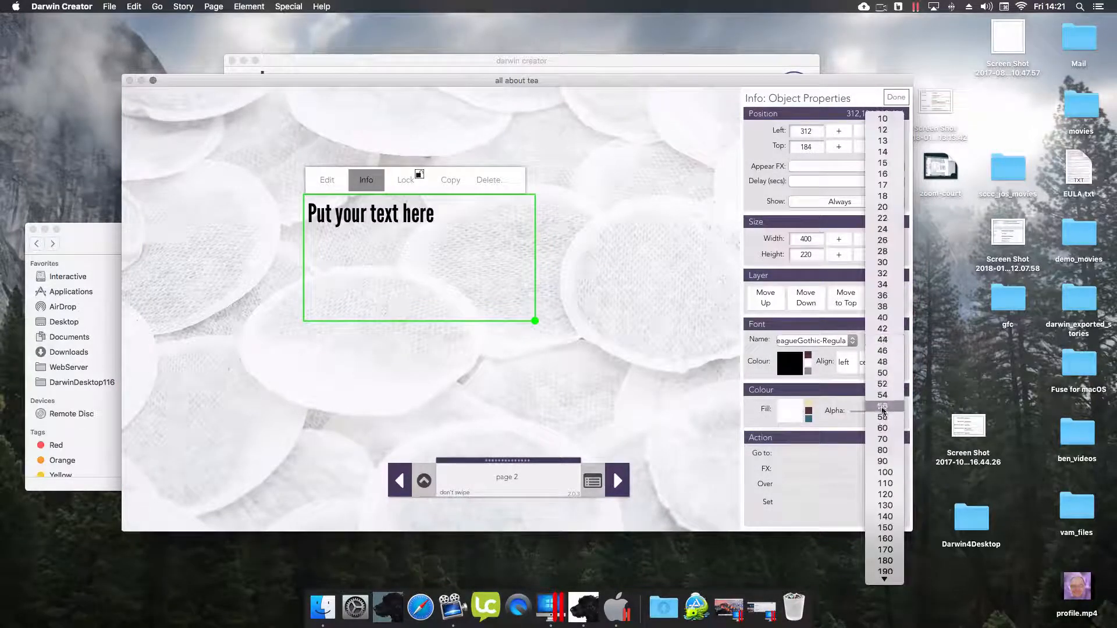
pyautogui.click(885, 511)
pyautogui.click(896, 97)
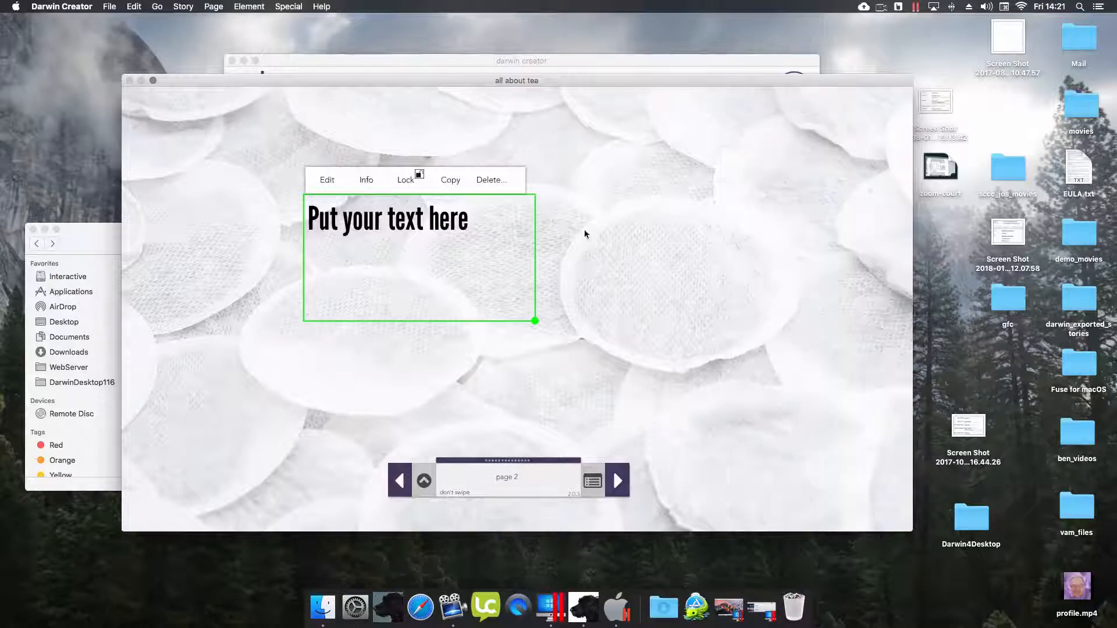
pyautogui.moveTo(535, 320); pyautogui.dragTo(767, 327)
# - Type 'Welcome to the history of tea', fit the box and move it top-left
pyautogui.click(325, 187)
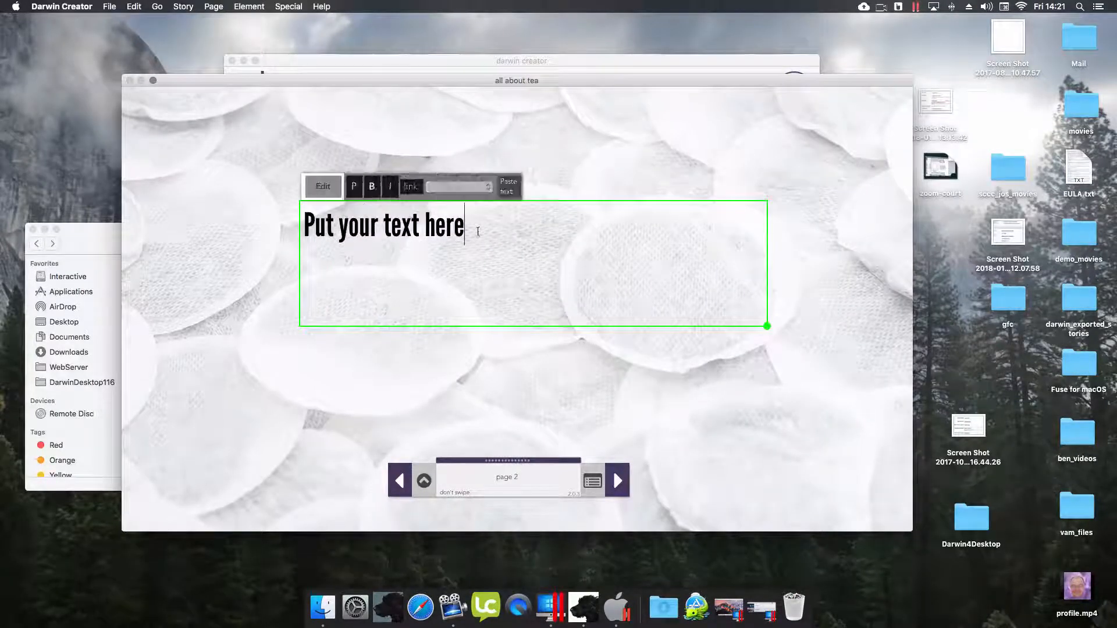
pyautogui.moveTo(471, 239); pyautogui.dragTo(169, 192)
pyautogui.write('Welxomew')
pyautogui.press('BackSpace')
pyautogui.press('BackSpace')
pyautogui.press('BackSpace')
pyautogui.press('BackSpace')
pyautogui.press('BackSpace')
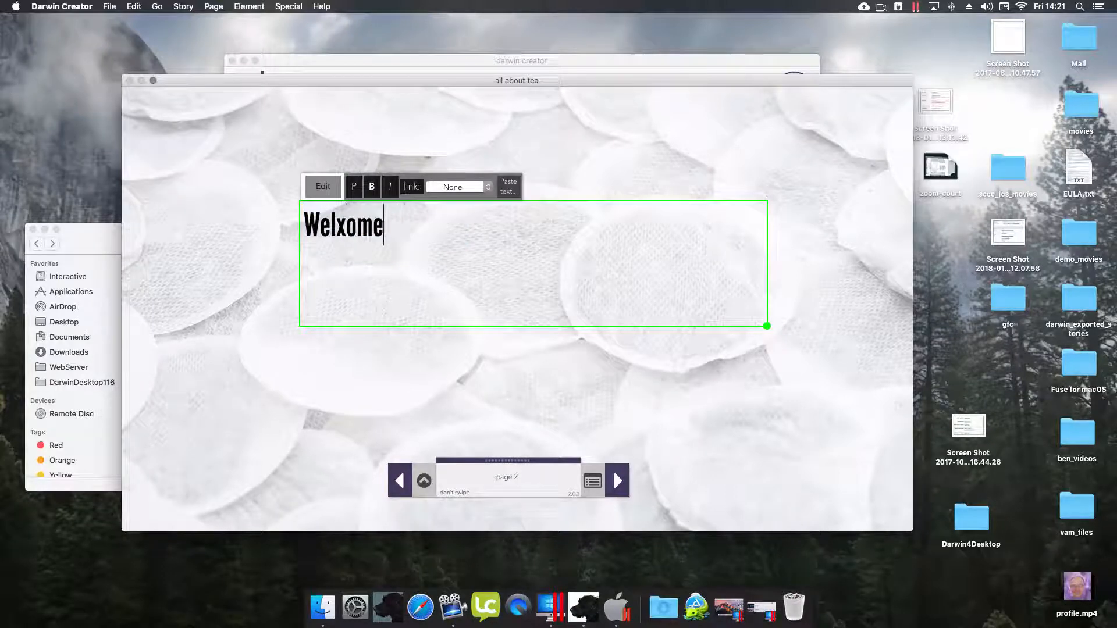
pyautogui.write('come to the hs')
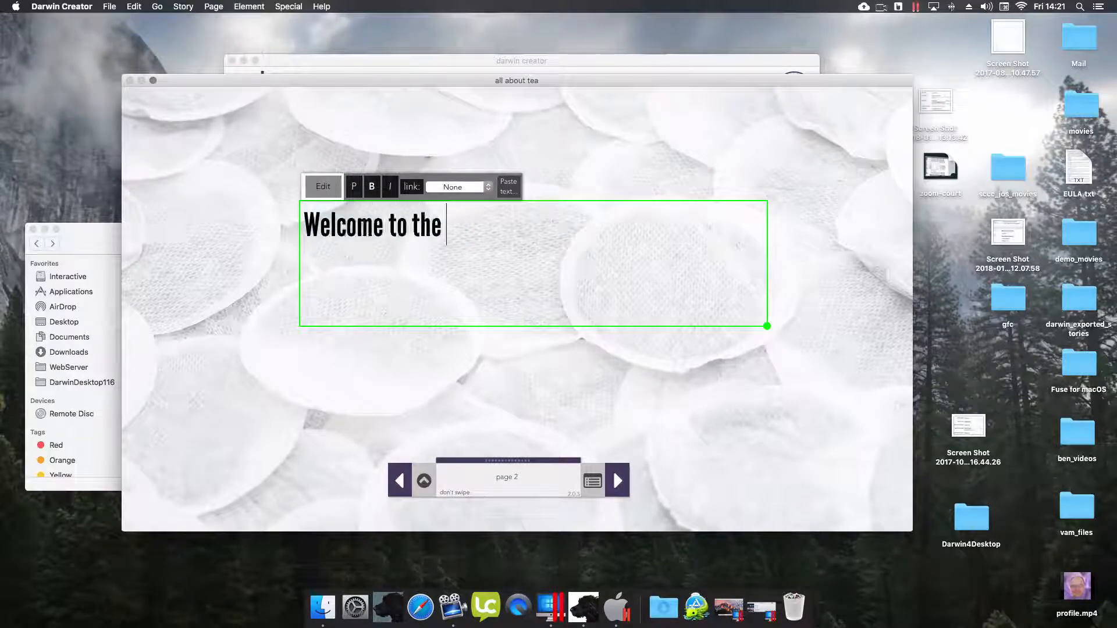
pyautogui.press('BackSpace')
pyautogui.press('BackSpace')
pyautogui.write('his')
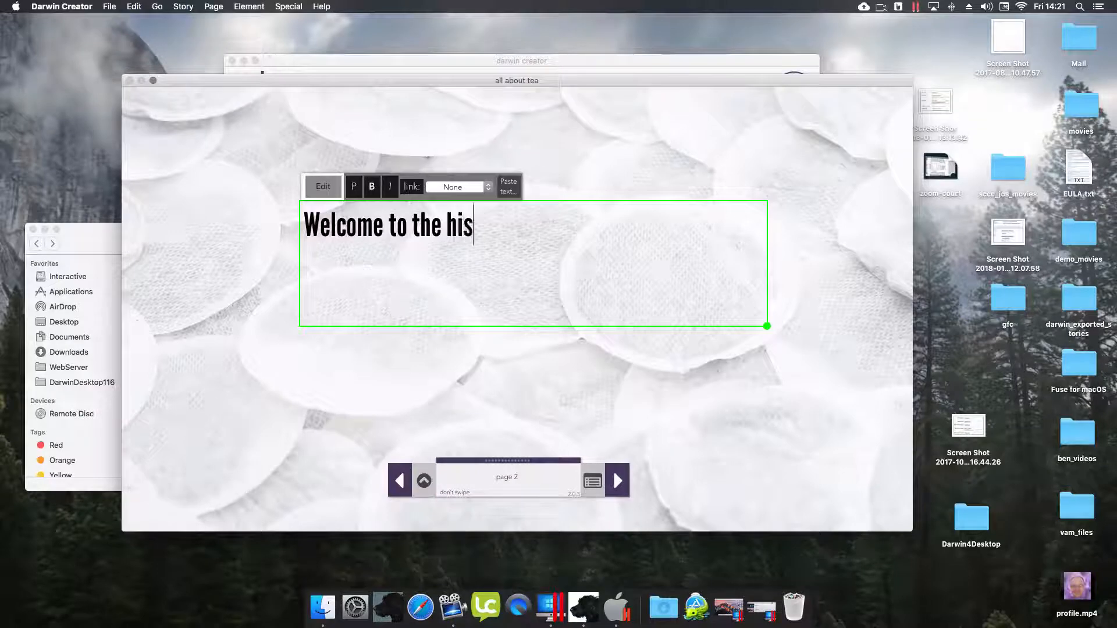
pyautogui.write('tory of tea')
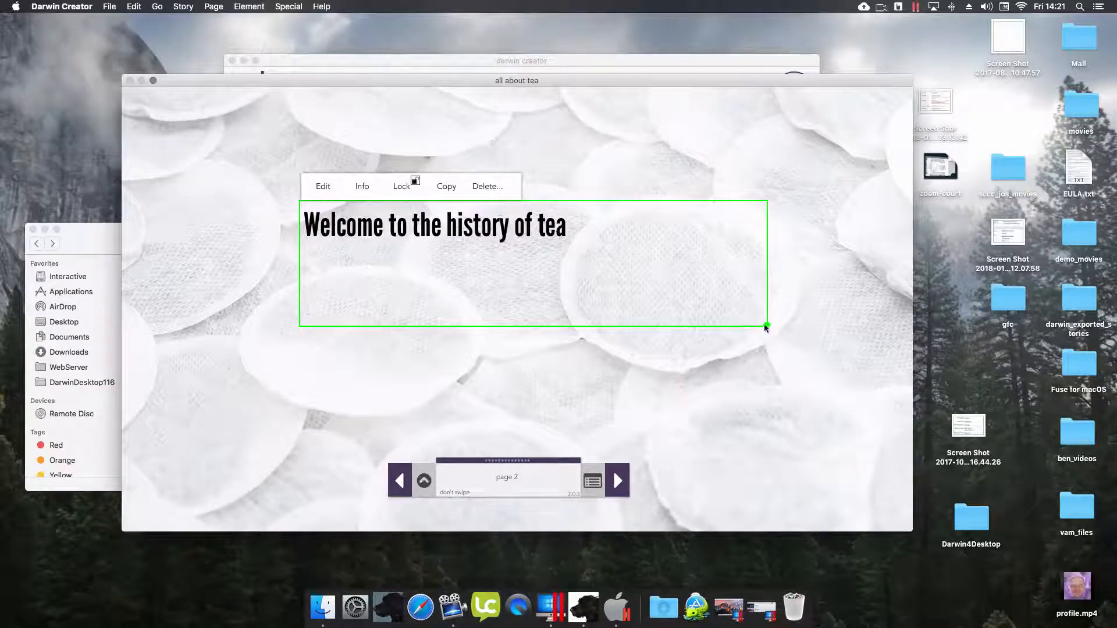
pyautogui.moveTo(767, 327); pyautogui.dragTo(616, 264)
pyautogui.moveTo(494, 234); pyautogui.dragTo(365, 138)
pyautogui.click(366, 141)
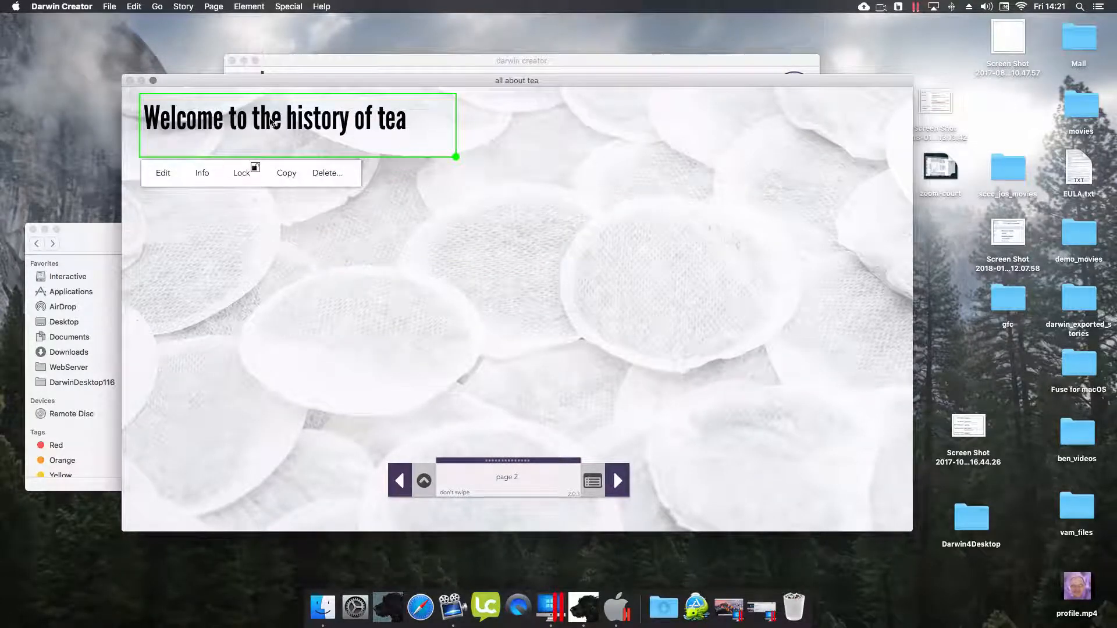
# - Set the title's Appear FX to dissolve with a Delay of 0.6 seconds
pyautogui.click(201, 173)
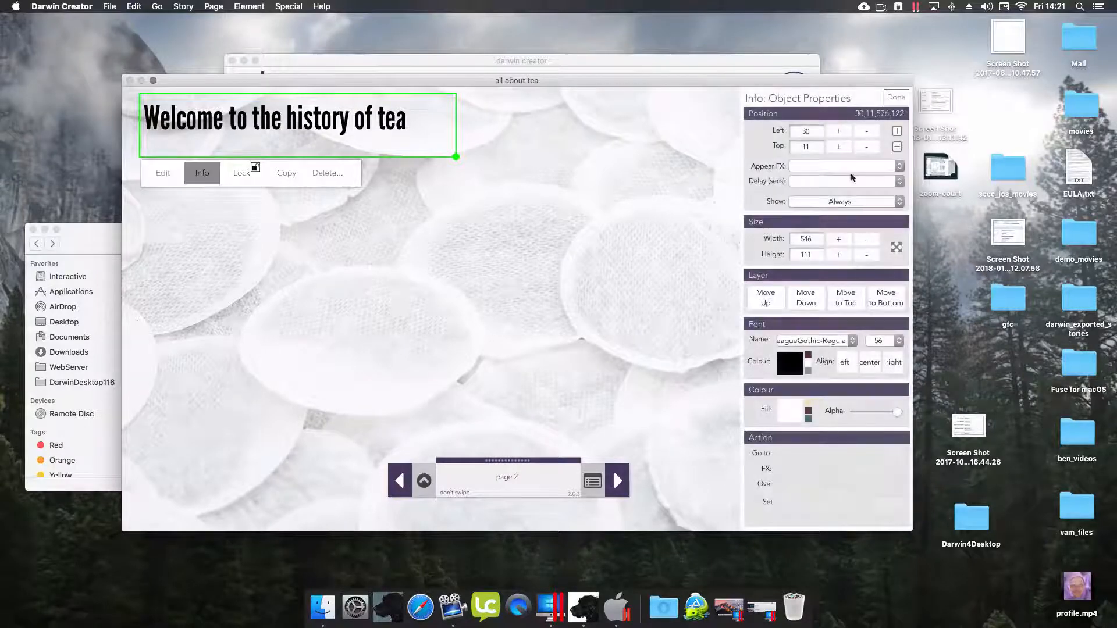
pyautogui.click(851, 169)
pyautogui.click(826, 173)
pyautogui.click(809, 181)
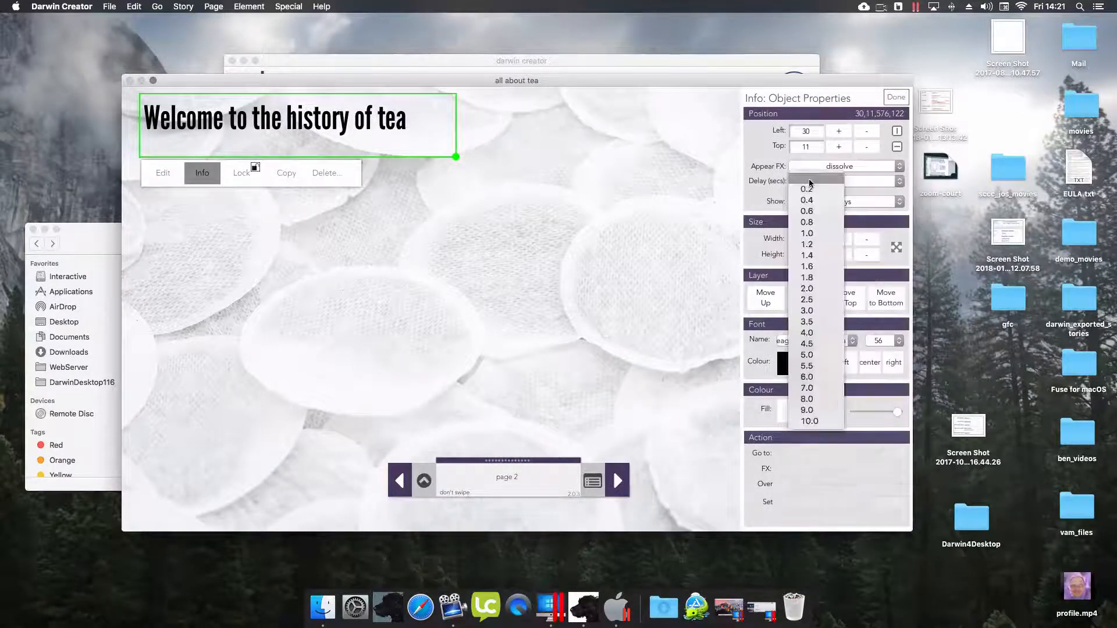
pyautogui.click(806, 211)
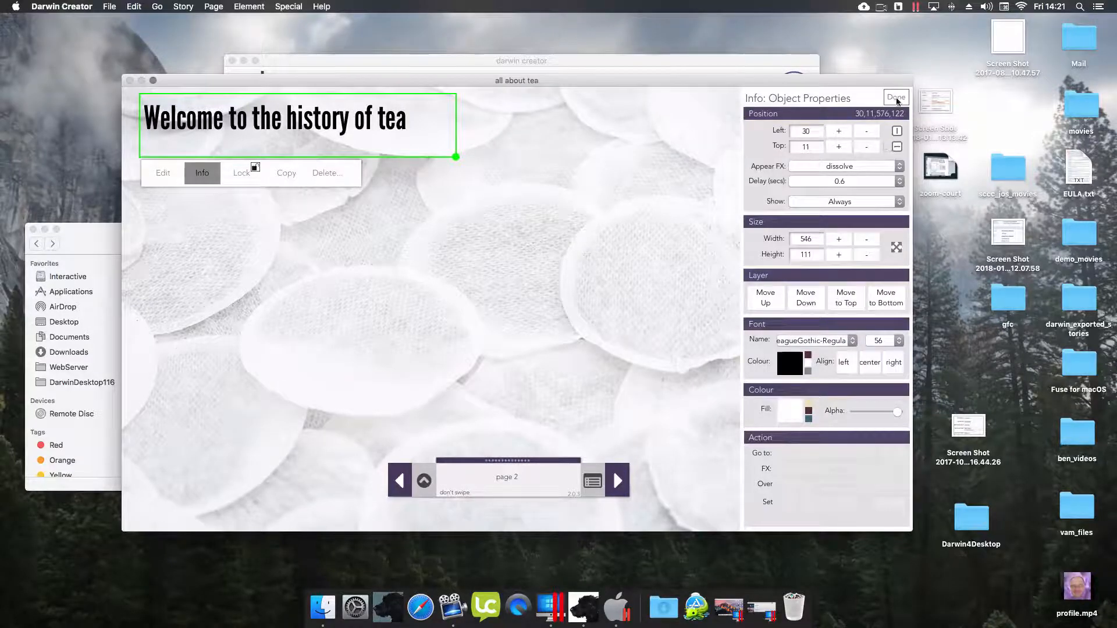
pyautogui.click(896, 99)
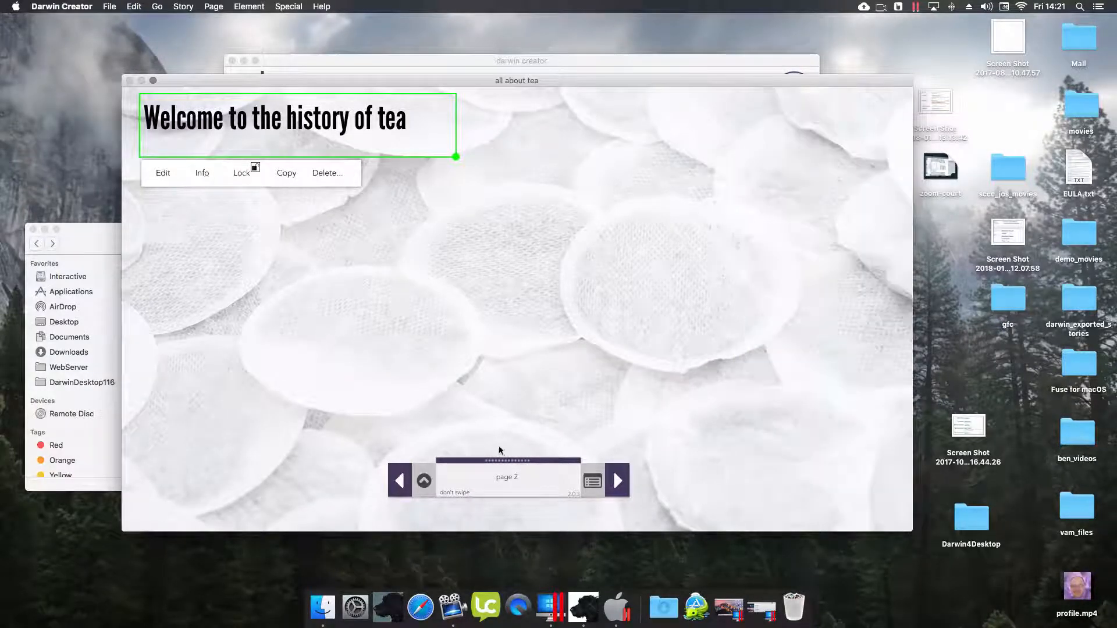
pyautogui.click(424, 481)
# - Insert types.jpg on page 2, drag it left under the title, and move the navigator strip aside
pyautogui.moveTo(494, 517)
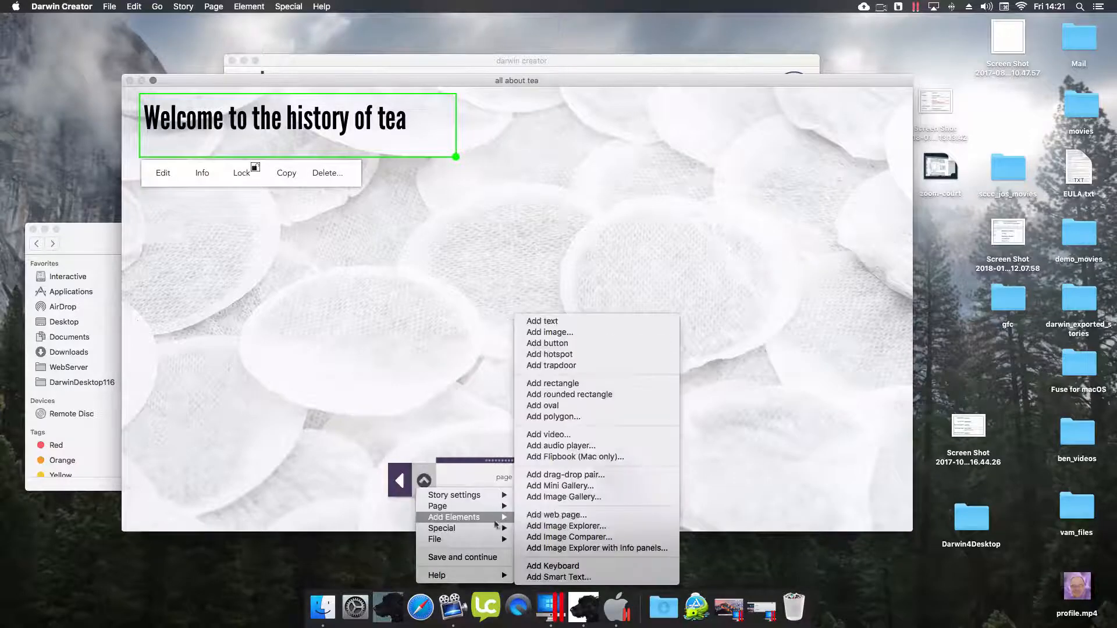
pyautogui.click(557, 331)
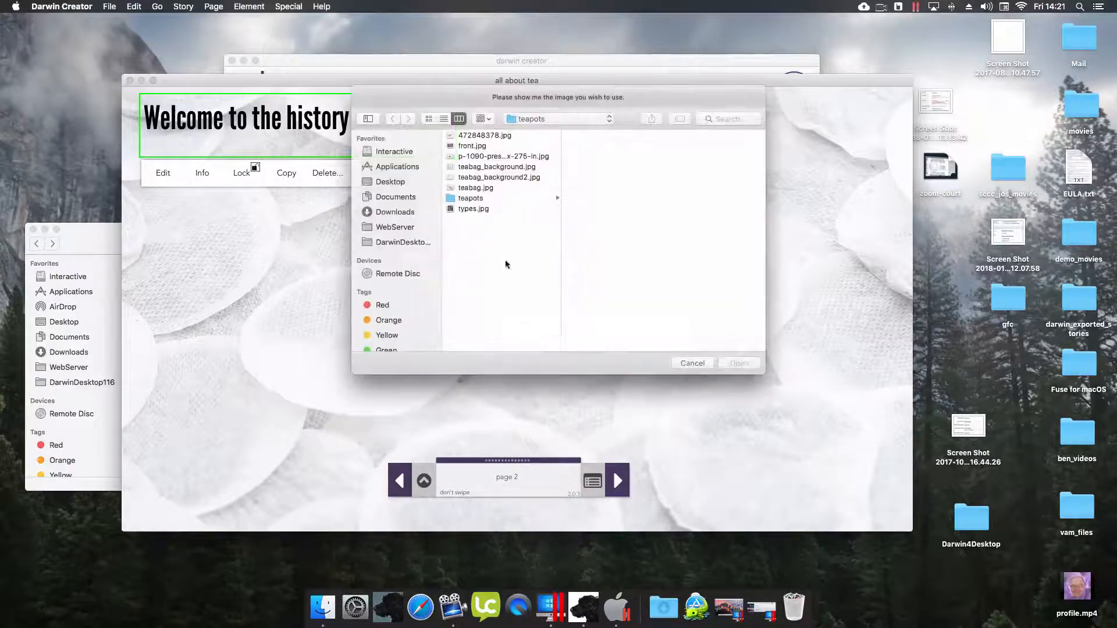
pyautogui.click(738, 363)
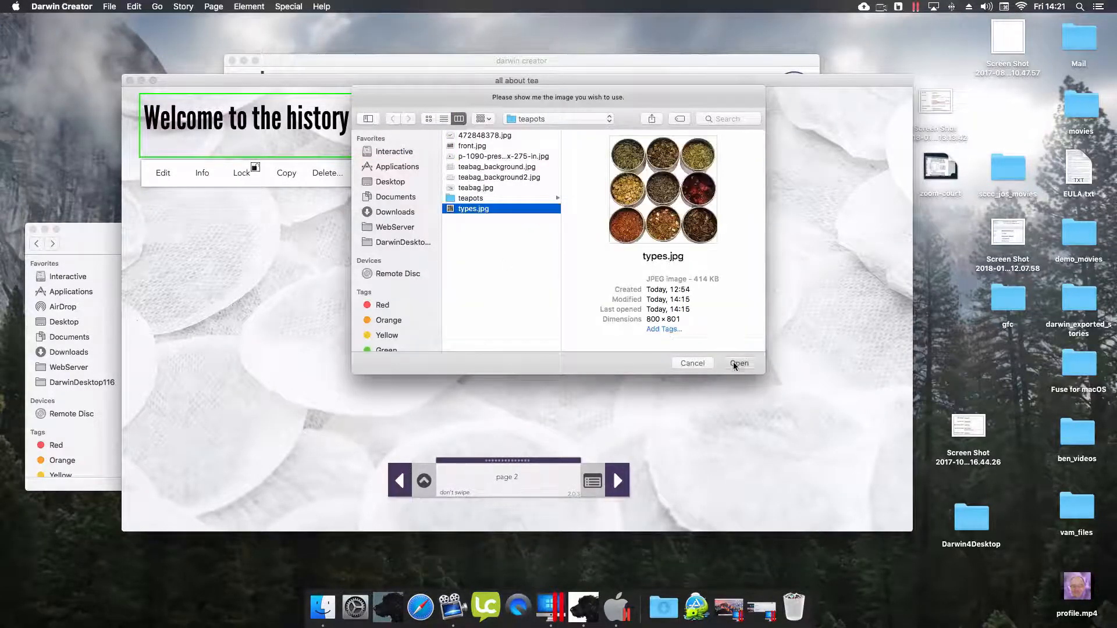
pyautogui.moveTo(469, 229); pyautogui.dragTo(280, 245)
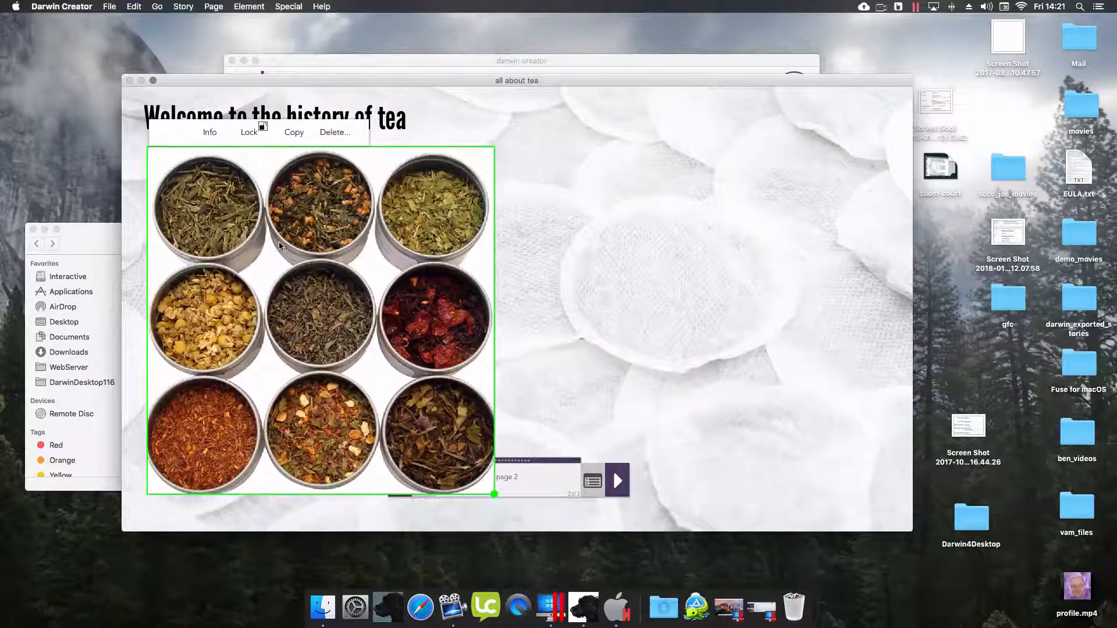
pyautogui.moveTo(523, 460); pyautogui.dragTo(654, 458)
pyautogui.click(547, 489)
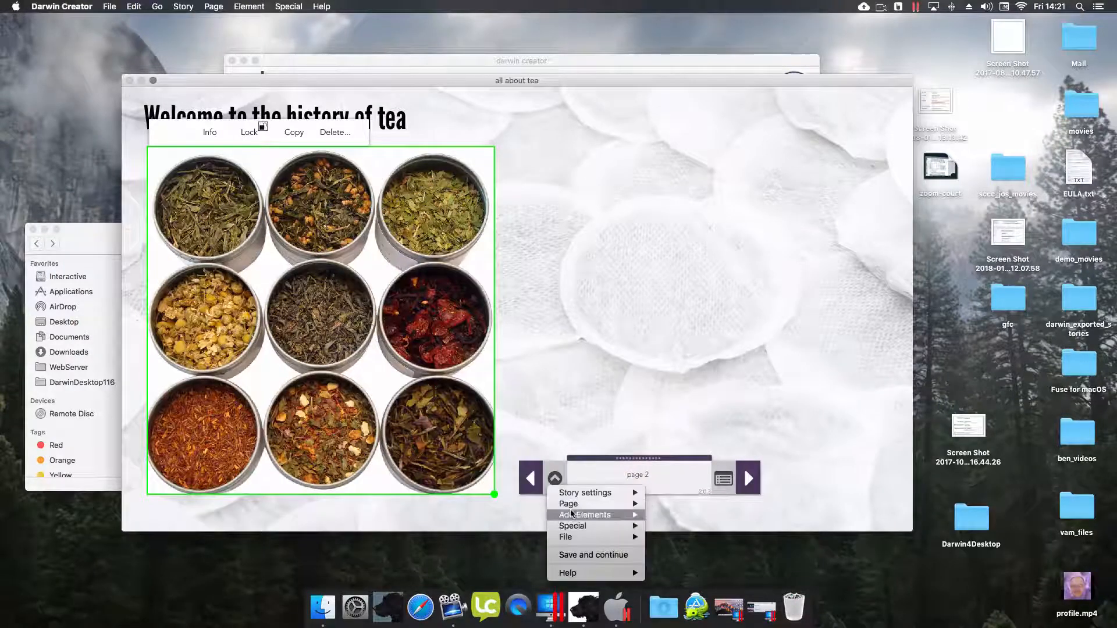
# - Add a new text box to page 2 and set its font to Avenir Medium 18
pyautogui.moveTo(573, 515)
pyautogui.click(690, 324)
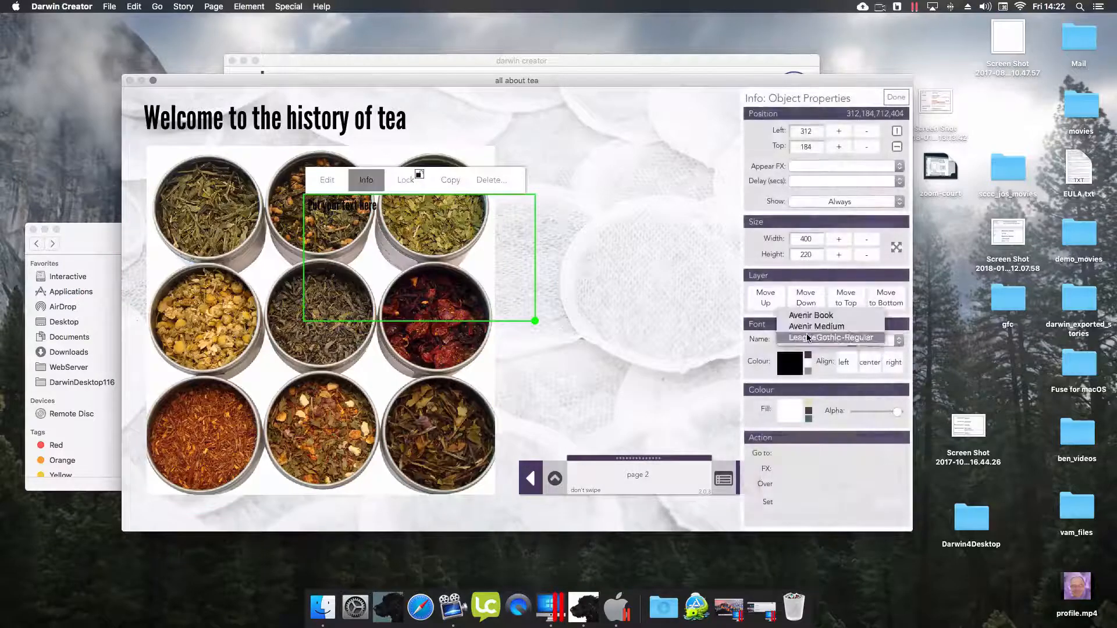
pyautogui.moveTo(390, 222); pyautogui.dragTo(511, 275)
pyautogui.click(883, 341)
pyautogui.click(885, 306)
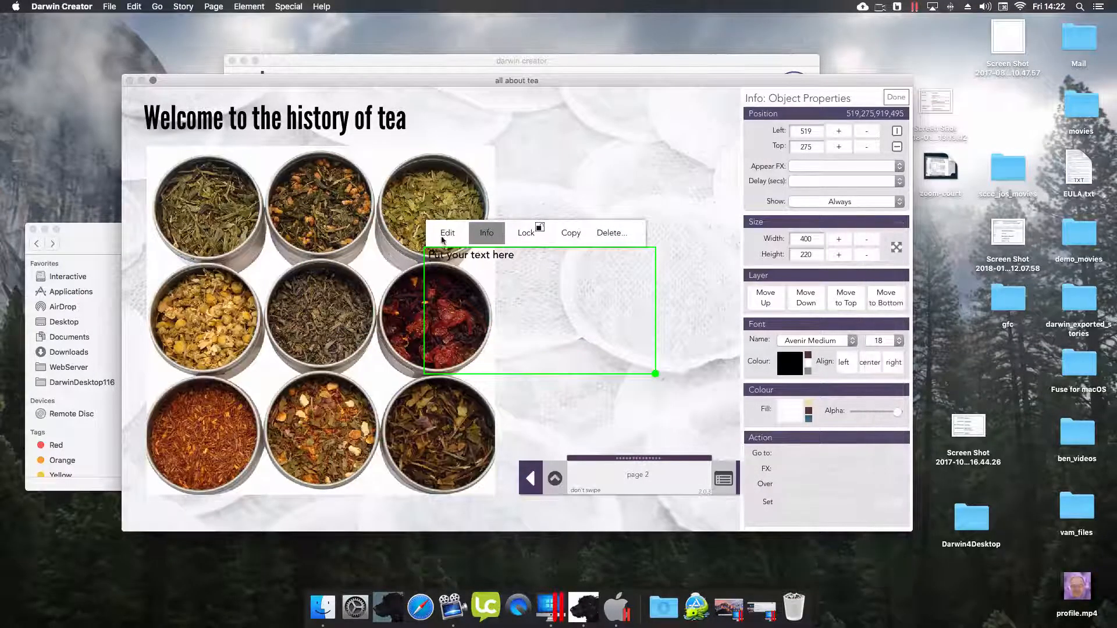
# - Change the text to 'Caption goes here', shrink the box, and place it under the tea image
pyautogui.click(447, 233)
pyautogui.press('super+a')
pyautogui.press('BackSpace')
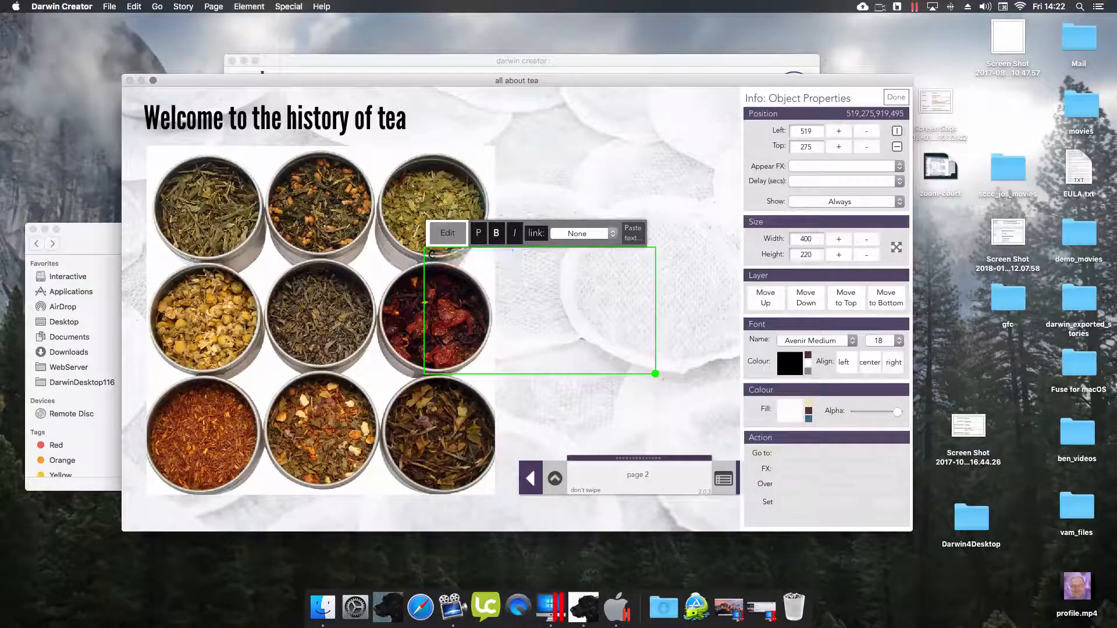
pyautogui.write('Caption f')
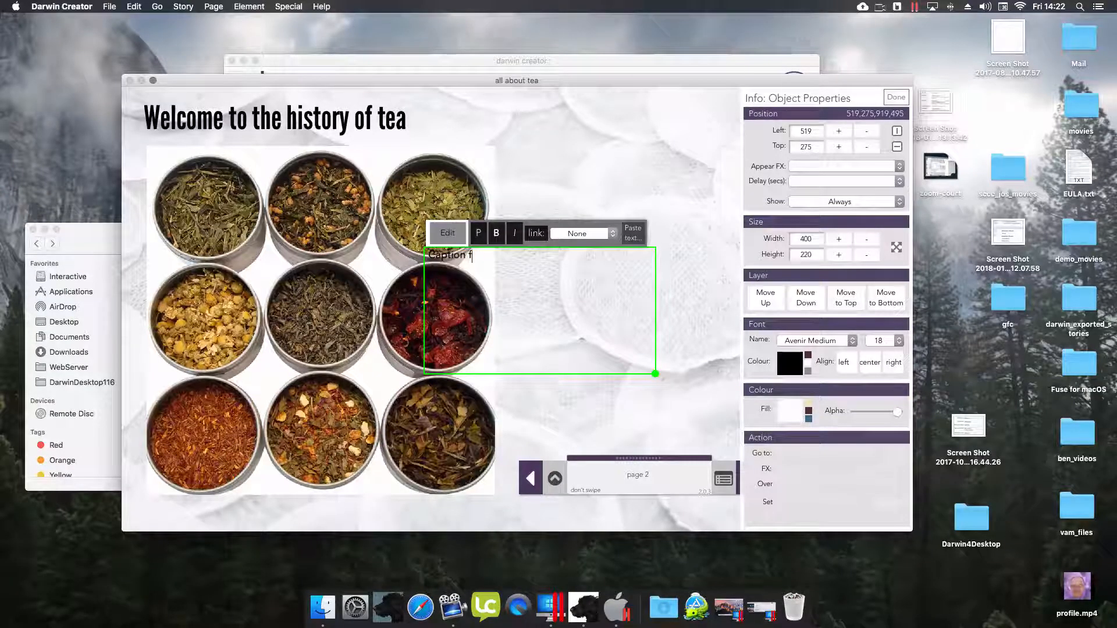
pyautogui.write('goes her')
pyautogui.click(472, 256)
pyautogui.press('BackSpace')
pyautogui.click(448, 233)
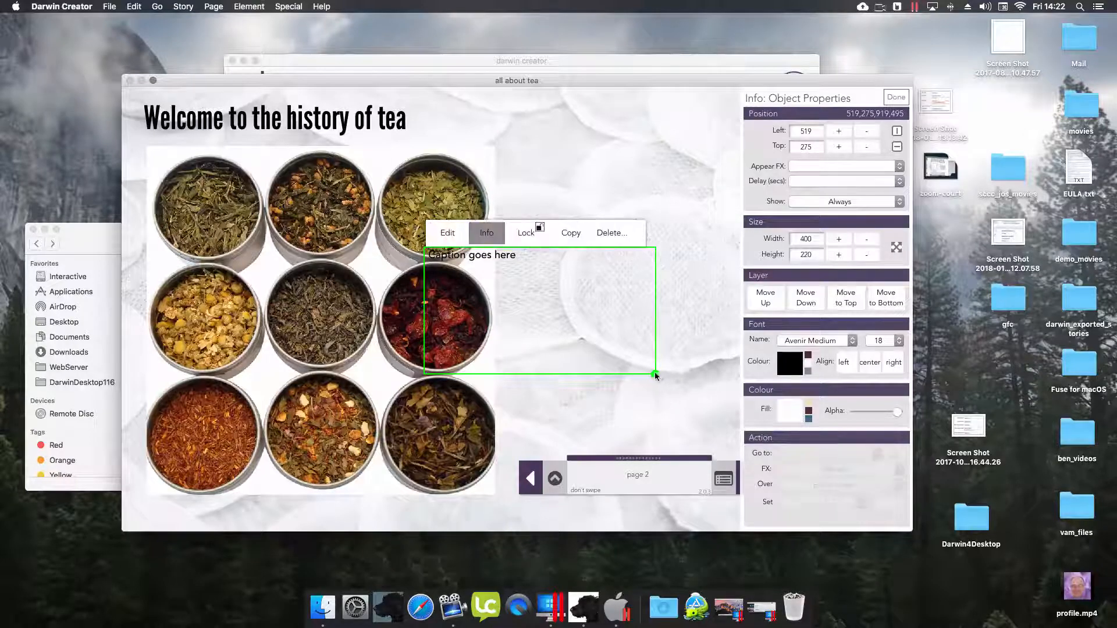
pyautogui.moveTo(656, 375); pyautogui.dragTo(603, 263)
pyautogui.moveTo(503, 259); pyautogui.dragTo(242, 512)
# - Make the tea image dissolve in after a 1.0 second delay
pyautogui.click(267, 360)
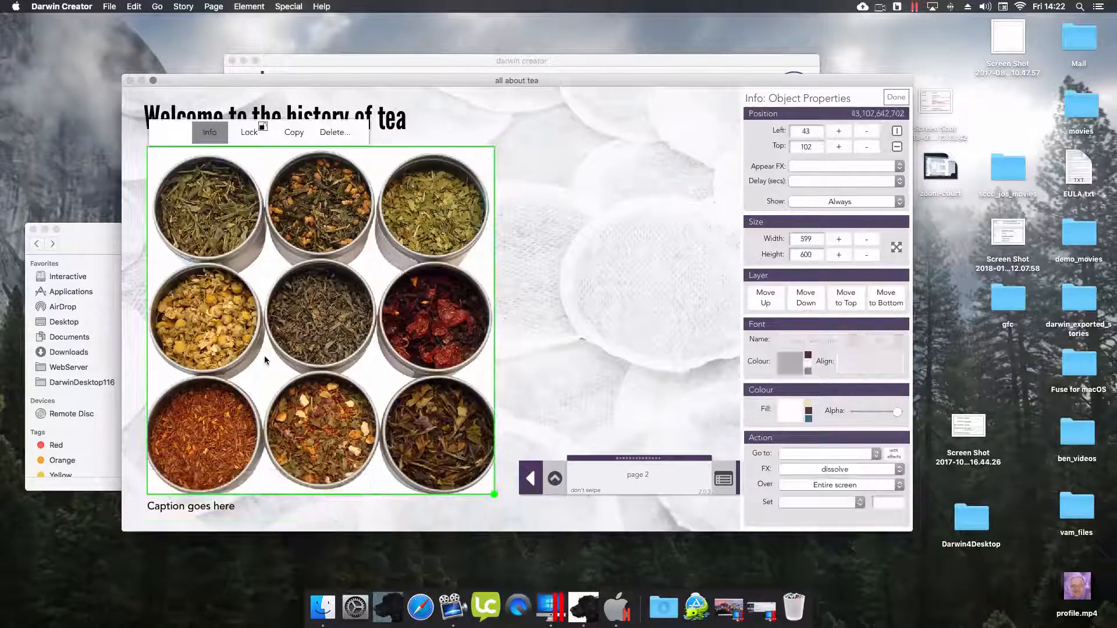
pyautogui.click(834, 167)
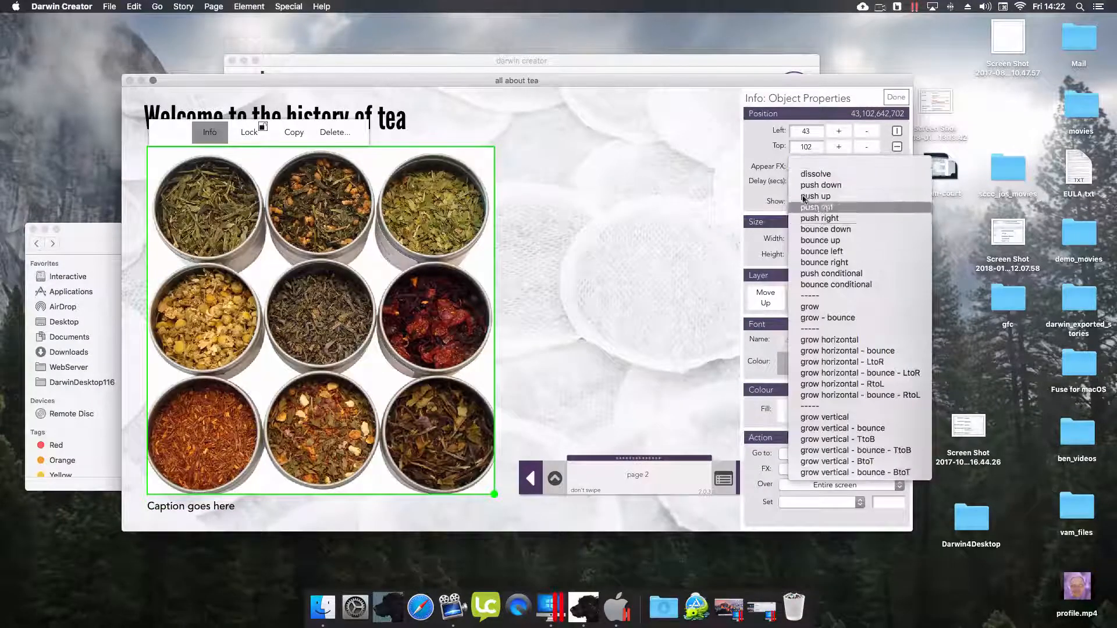
pyautogui.click(802, 177)
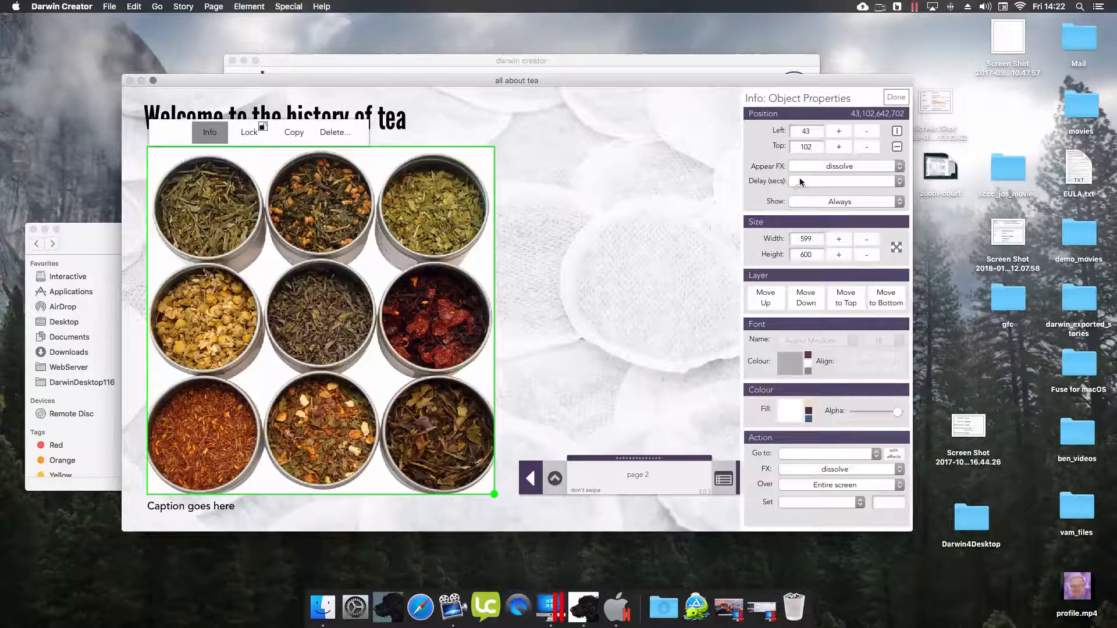
pyautogui.click(799, 182)
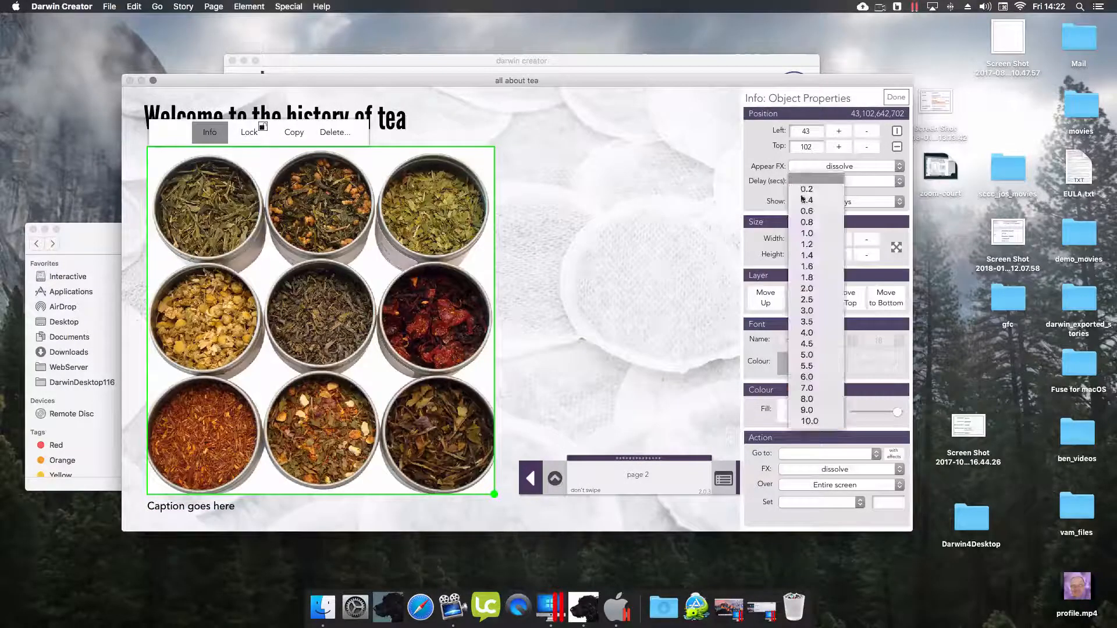
pyautogui.click(809, 240)
# - Make the caption dissolve in after a 1.6 second delay
pyautogui.click(198, 509)
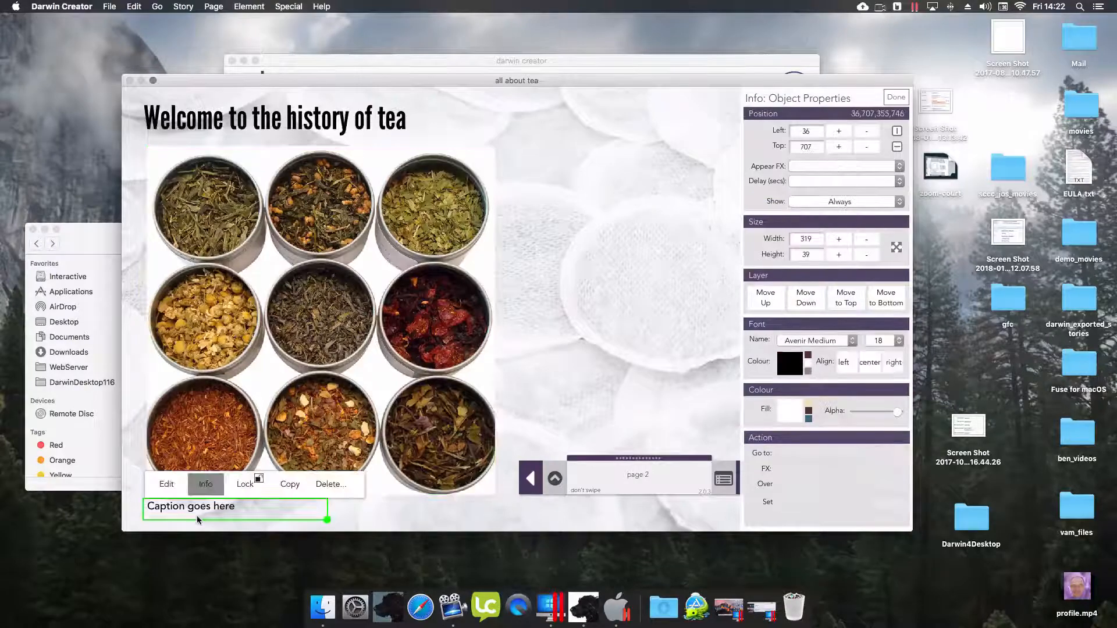
pyautogui.click(820, 168)
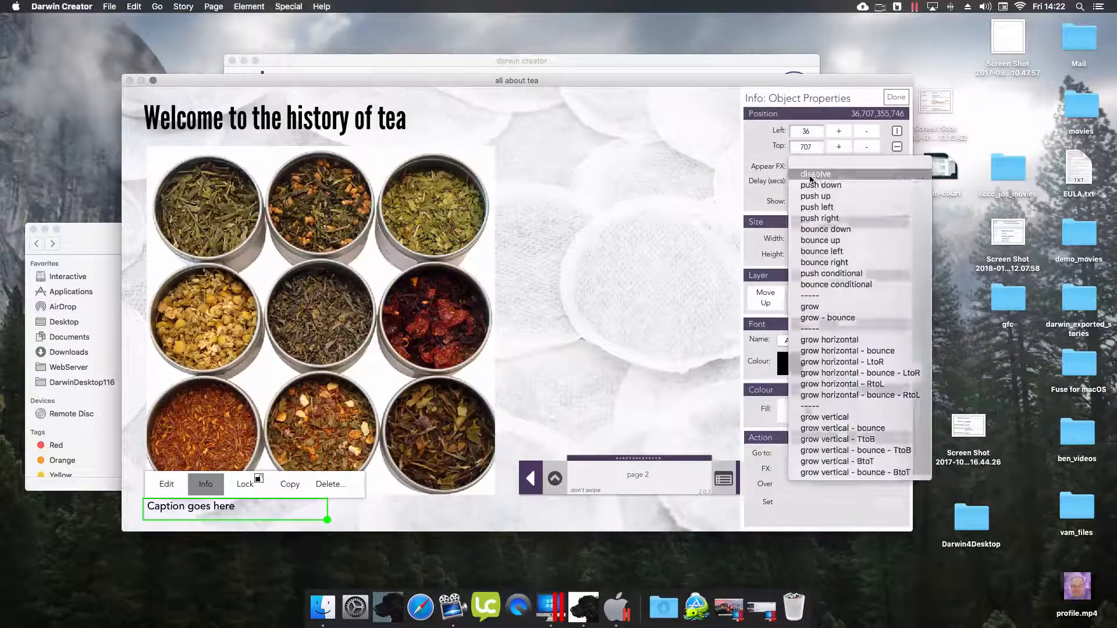
pyautogui.click(811, 175)
pyautogui.click(814, 181)
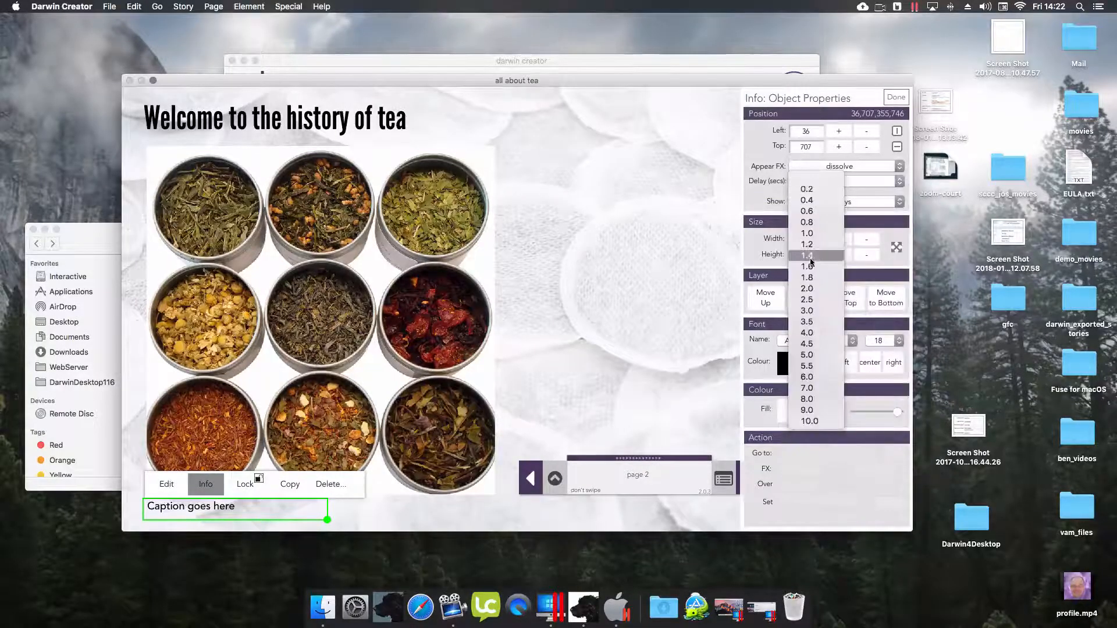
pyautogui.click(812, 263)
# - Save the story and return to the cover page
pyautogui.click(554, 479)
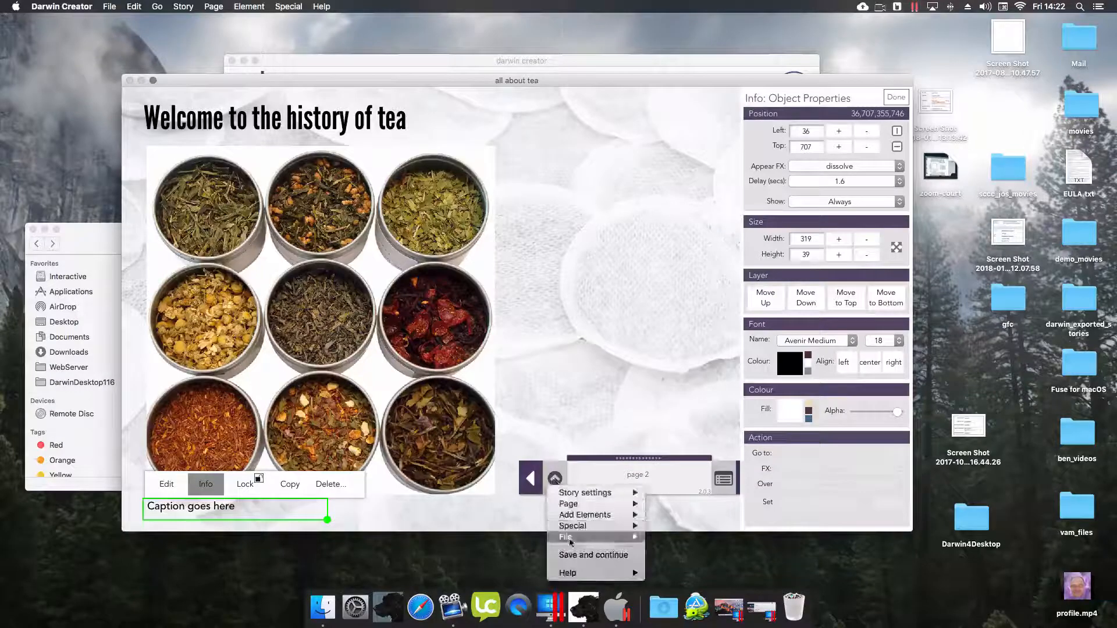
pyautogui.click(569, 555)
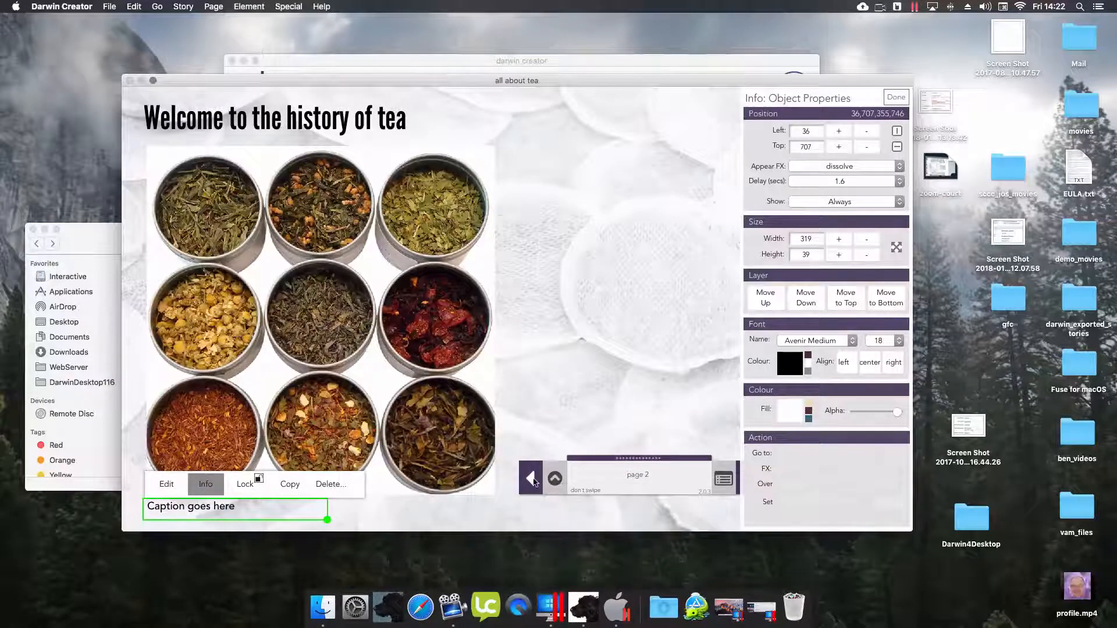
pyautogui.click(532, 479)
# - Set the HOT STUFF cover image to go to page 2 with dissolve, then move to page 2
pyautogui.click(208, 210)
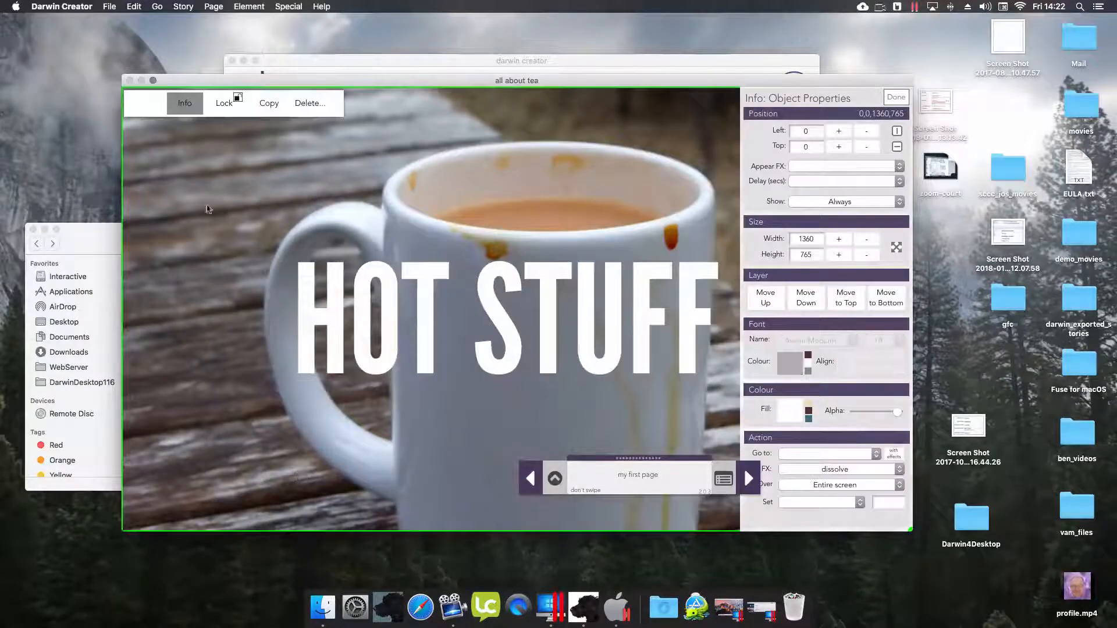
pyautogui.click(185, 103)
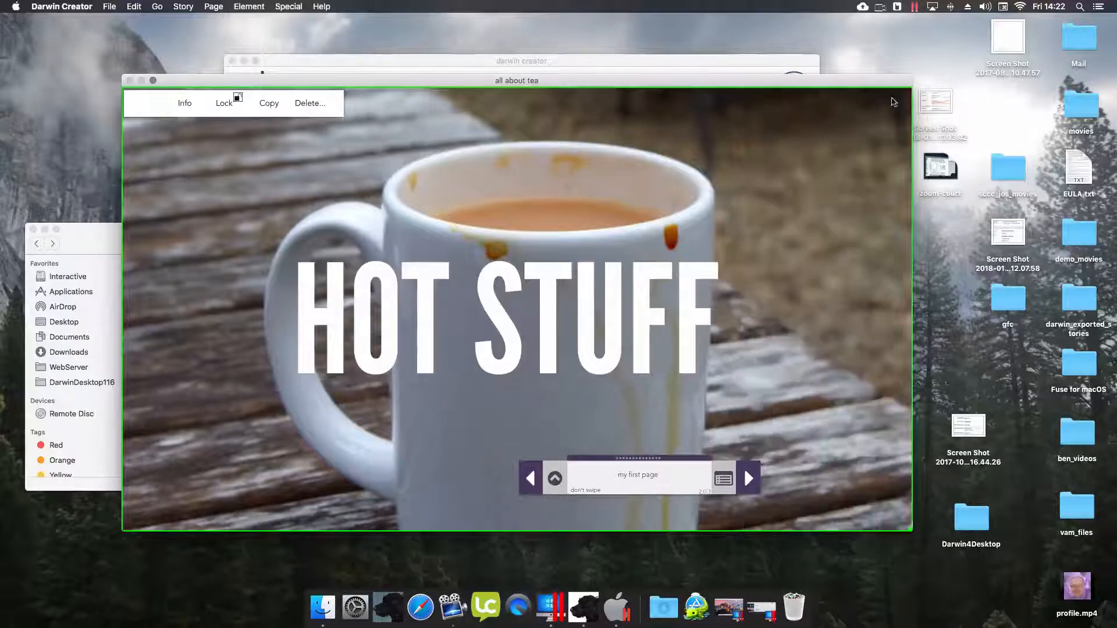
pyautogui.click(177, 106)
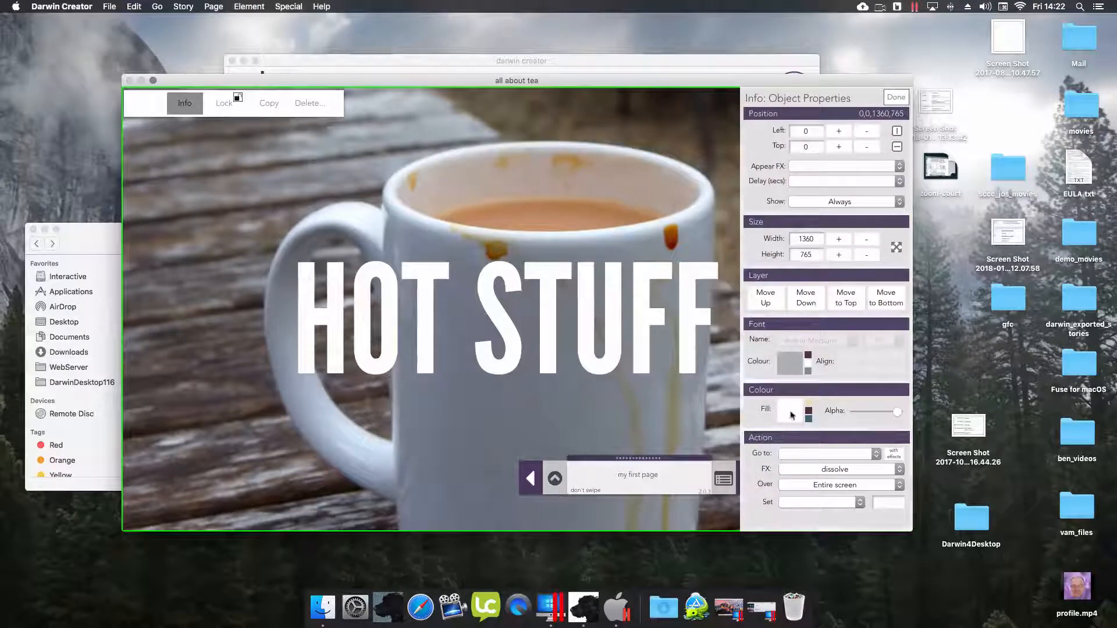
pyautogui.click(791, 453)
pyautogui.click(795, 475)
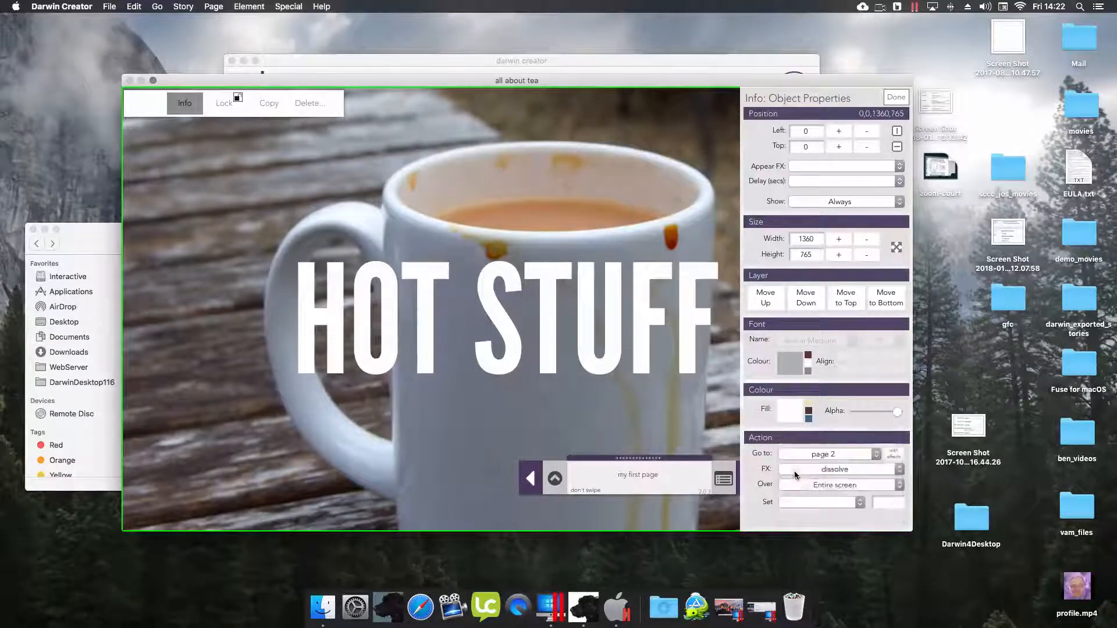
pyautogui.click(795, 475)
pyautogui.click(797, 468)
pyautogui.click(896, 98)
pyautogui.click(755, 482)
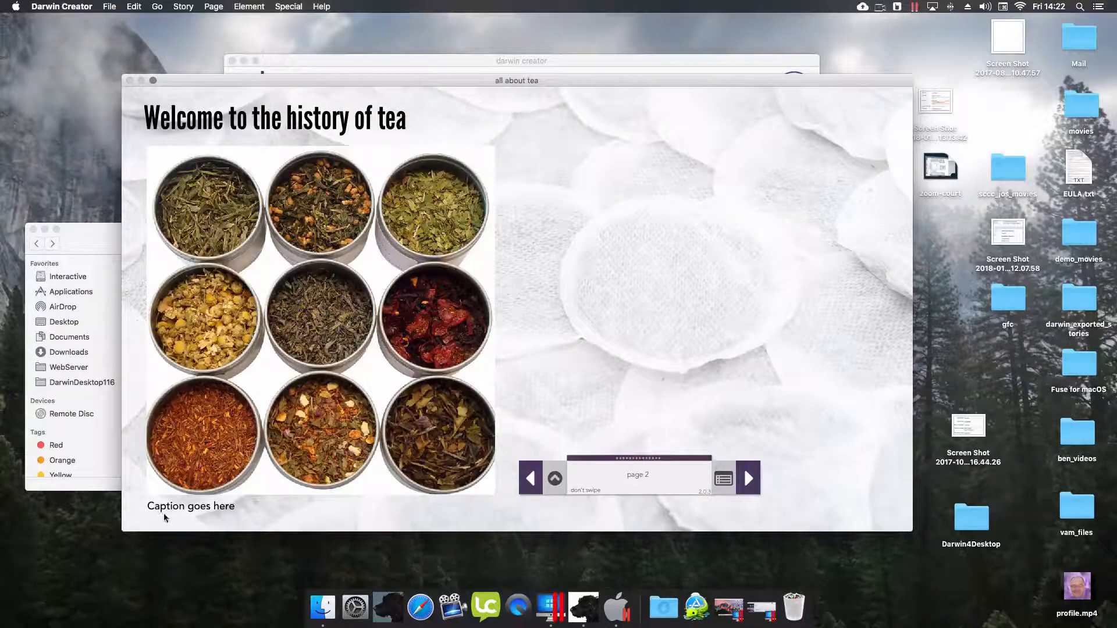
# - Save, then add a text box beside the tea image and stretch it toward the page bottom
pyautogui.click(556, 480)
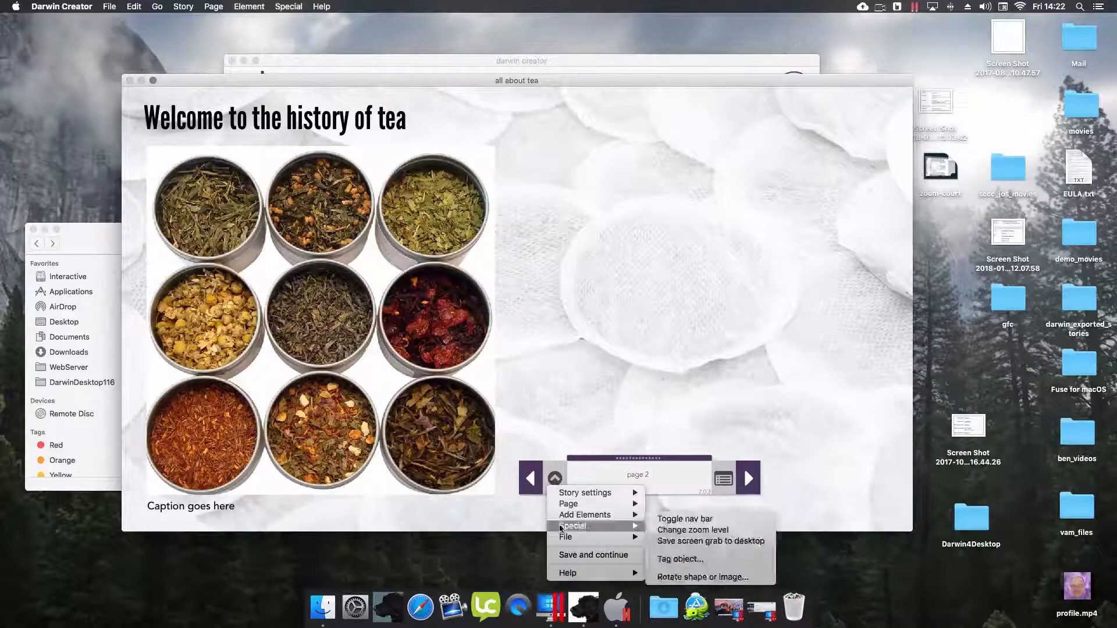
pyautogui.click(584, 555)
pyautogui.click(554, 481)
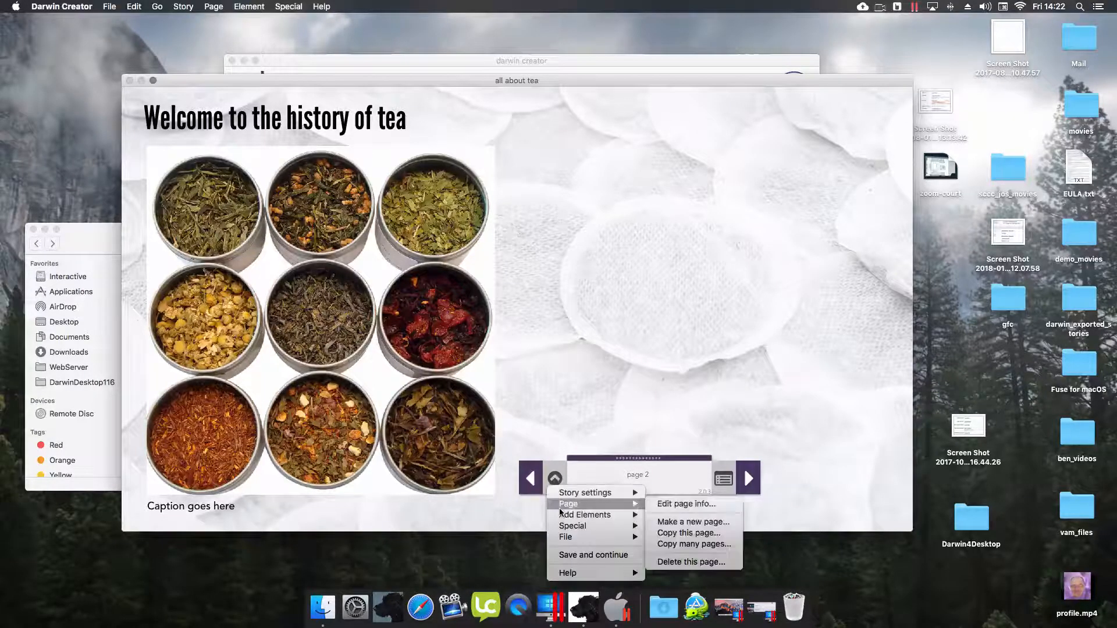
pyautogui.moveTo(582, 515)
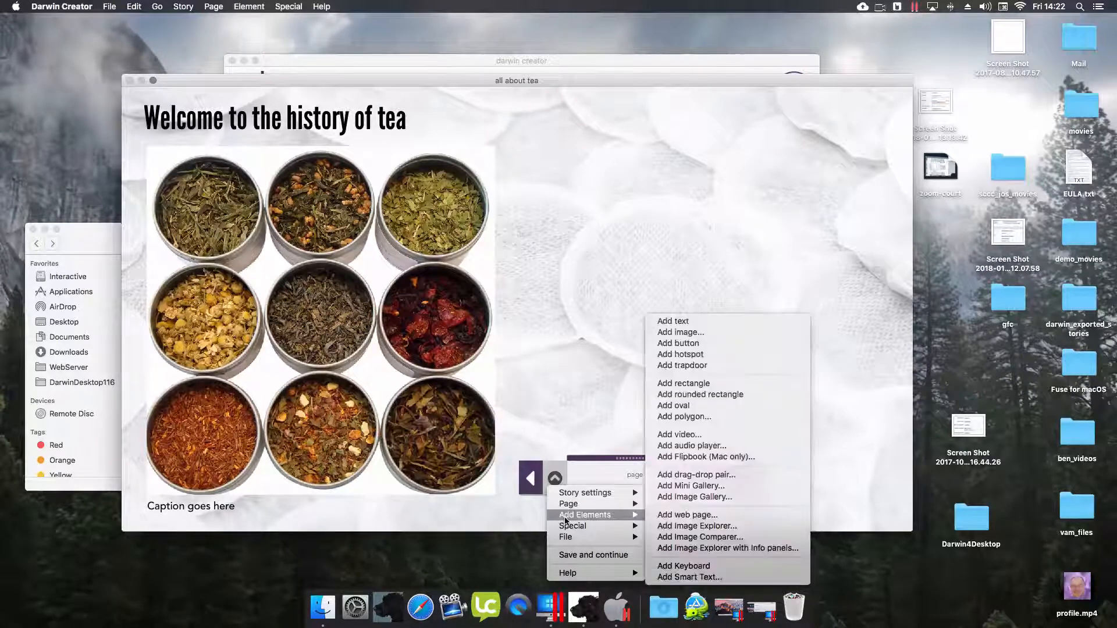
pyautogui.click(682, 321)
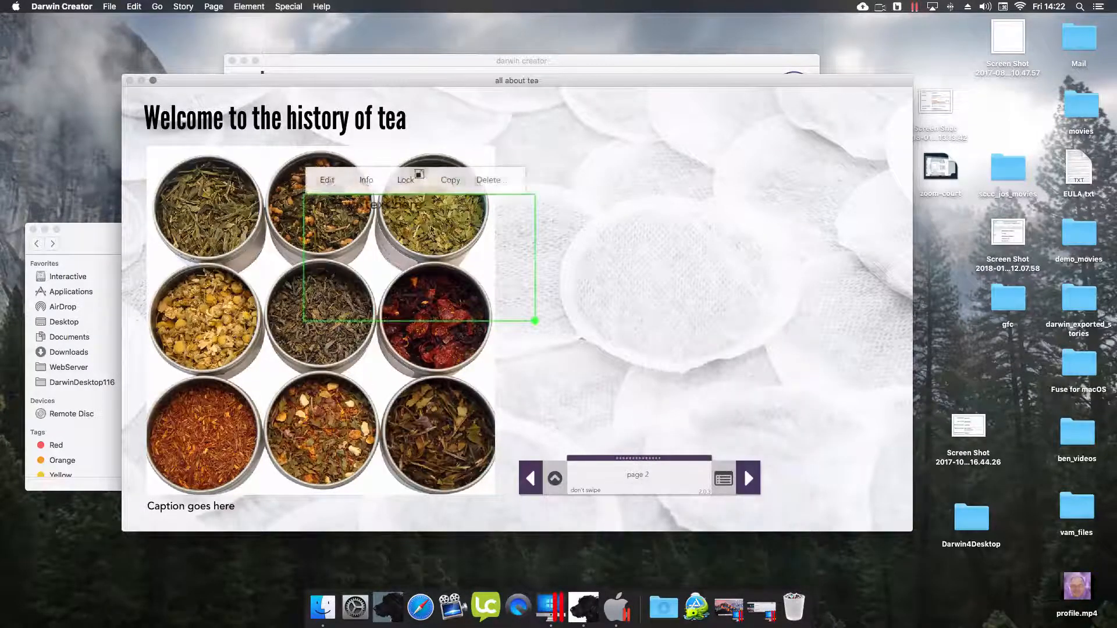
pyautogui.click(647, 276)
pyautogui.moveTo(454, 261); pyautogui.dragTo(803, 277)
pyautogui.moveTo(740, 177); pyautogui.dragTo(613, 157)
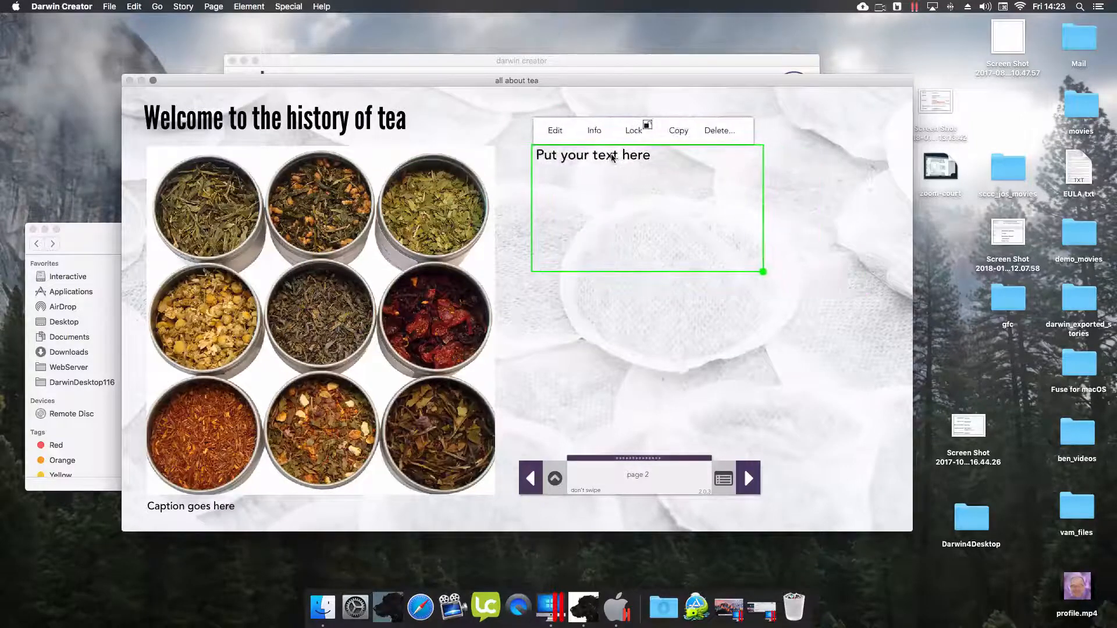
pyautogui.moveTo(764, 272); pyautogui.dragTo(875, 496)
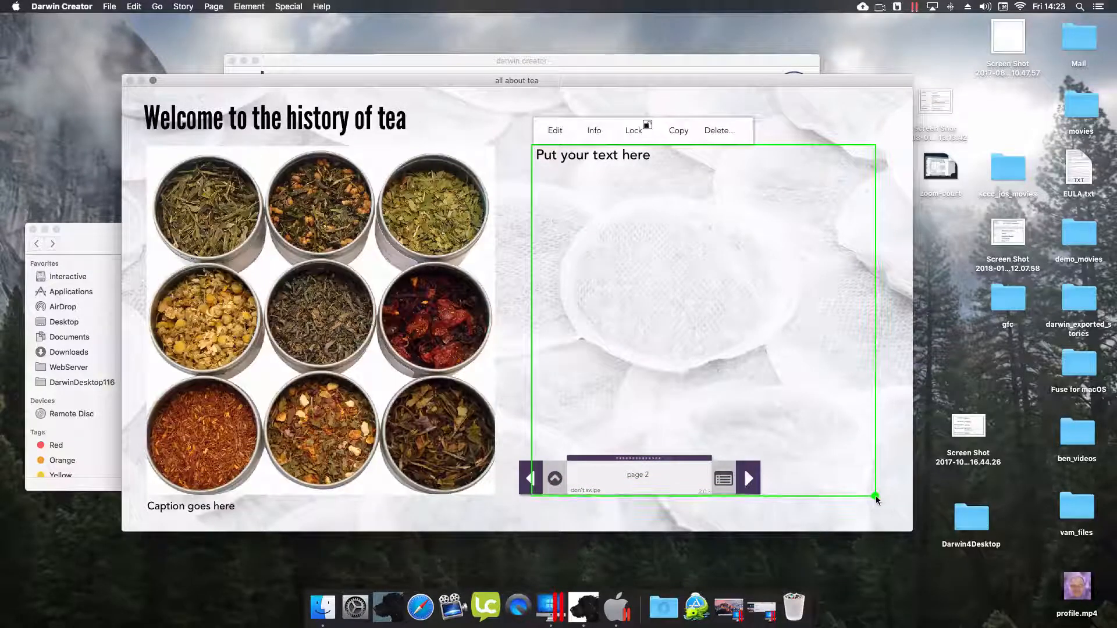
# - Replace the placeholder with three lines, from 'This is some text all about tea' to 'and some more'
pyautogui.click(556, 130)
pyautogui.moveTo(651, 156); pyautogui.dragTo(465, 121)
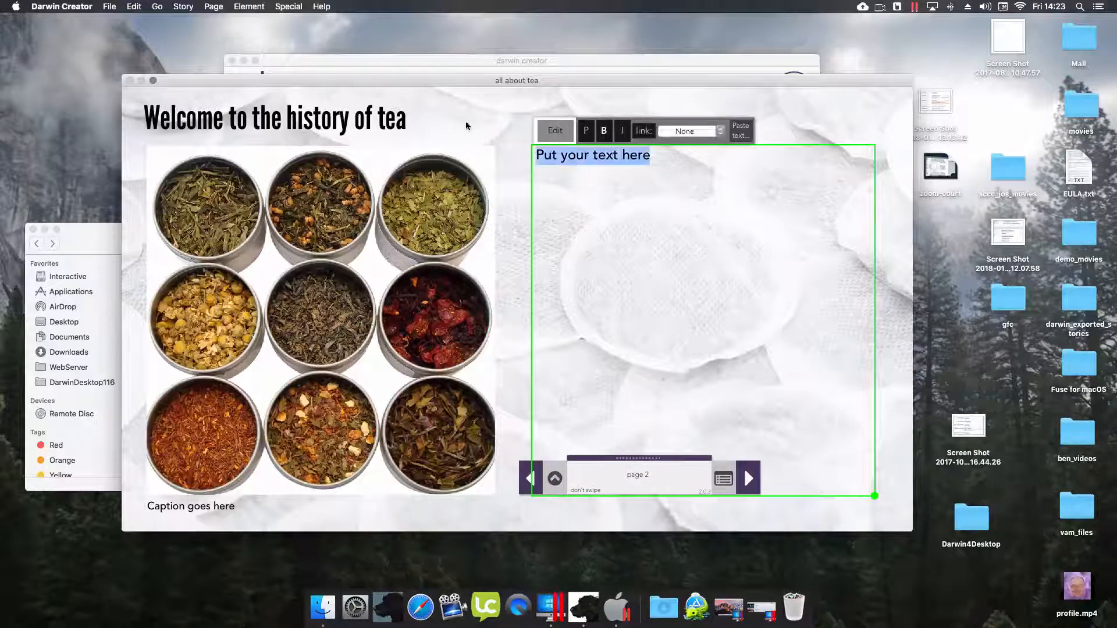
pyautogui.write('This is some text al')
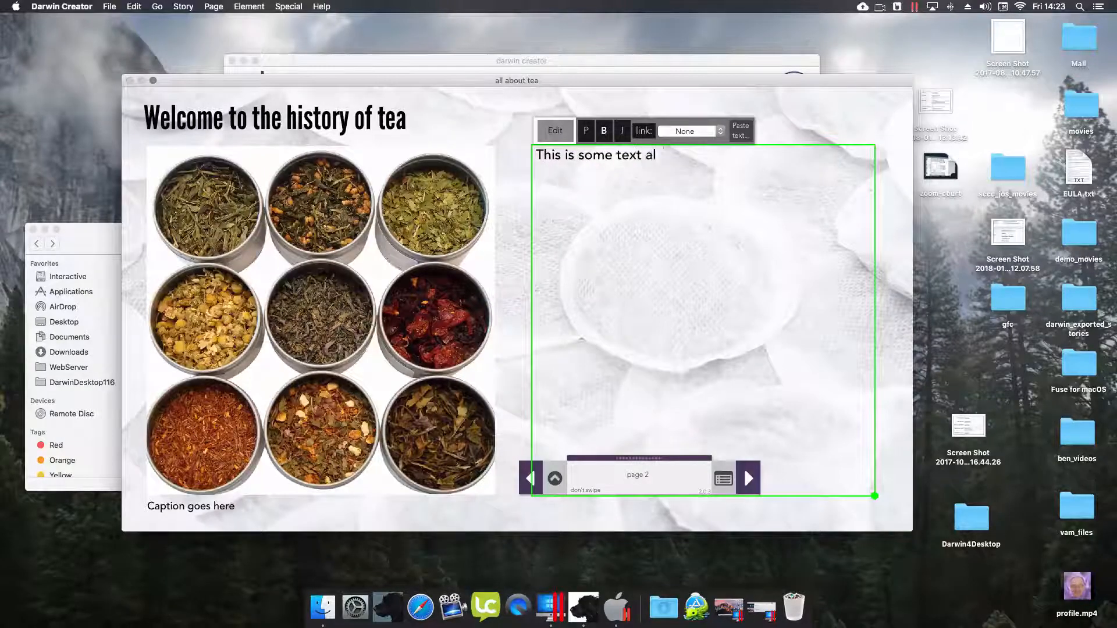
pyautogui.write('l abou trew')
pyautogui.press('BackSpace')
pyautogui.press('BackSpace')
pyautogui.write('tea.')
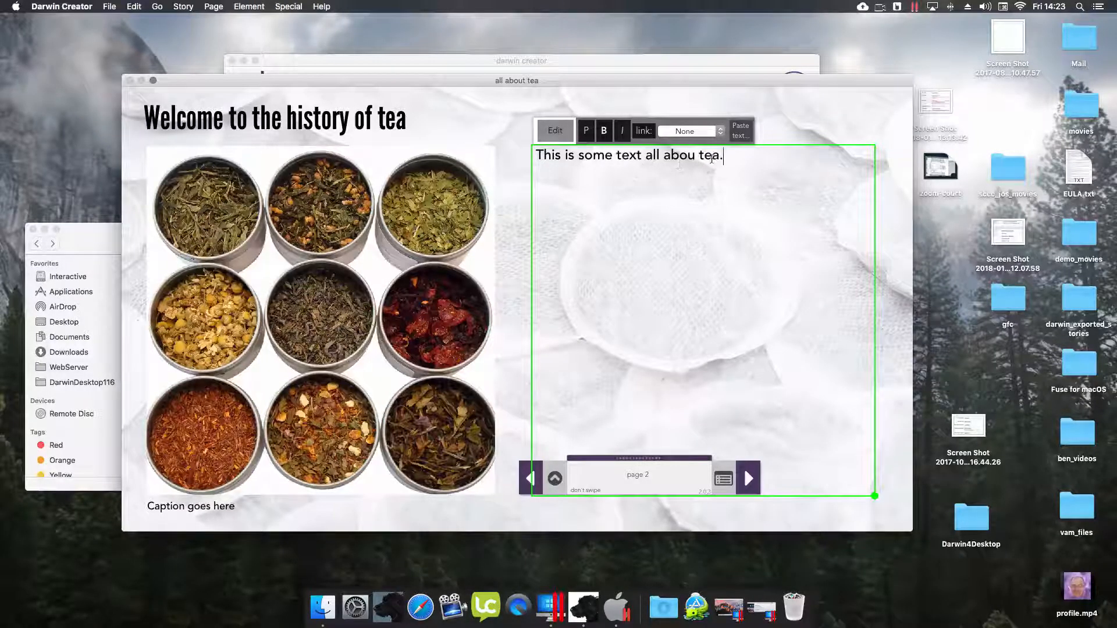
pyautogui.press('Return')
pyautogui.write('here is some more')
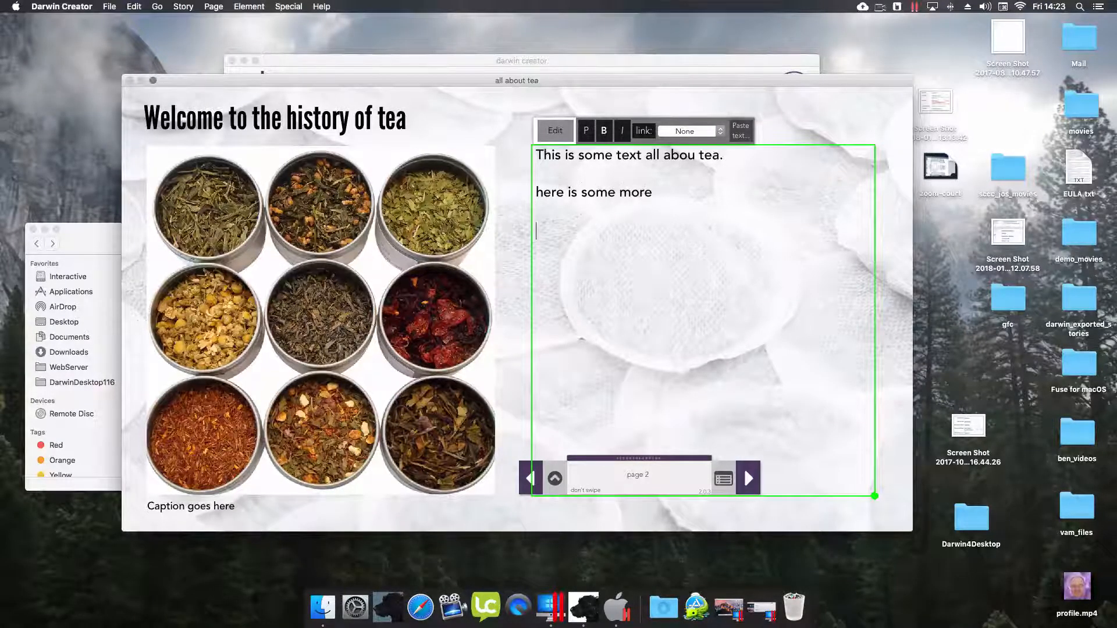
pyautogui.press('Return')
pyautogui.write('and some smore.')
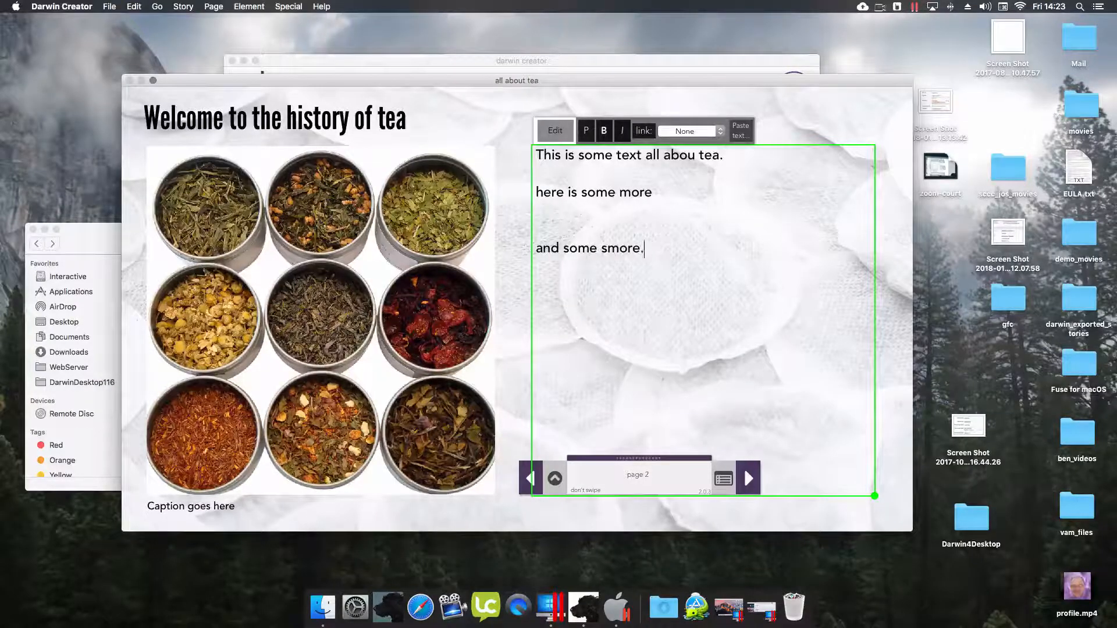
pyautogui.click(608, 250)
pyautogui.press('BackSpace')
# - Fix 'abou' to 'about' and resize the text box to show all three lines
pyautogui.click(552, 133)
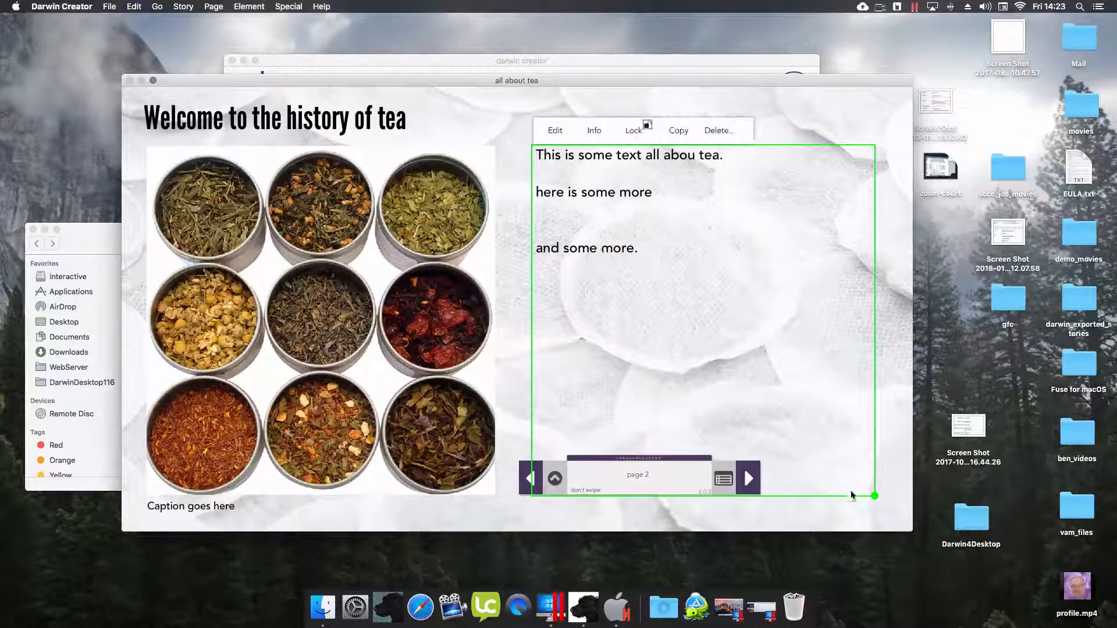
pyautogui.moveTo(875, 496); pyautogui.dragTo(844, 220)
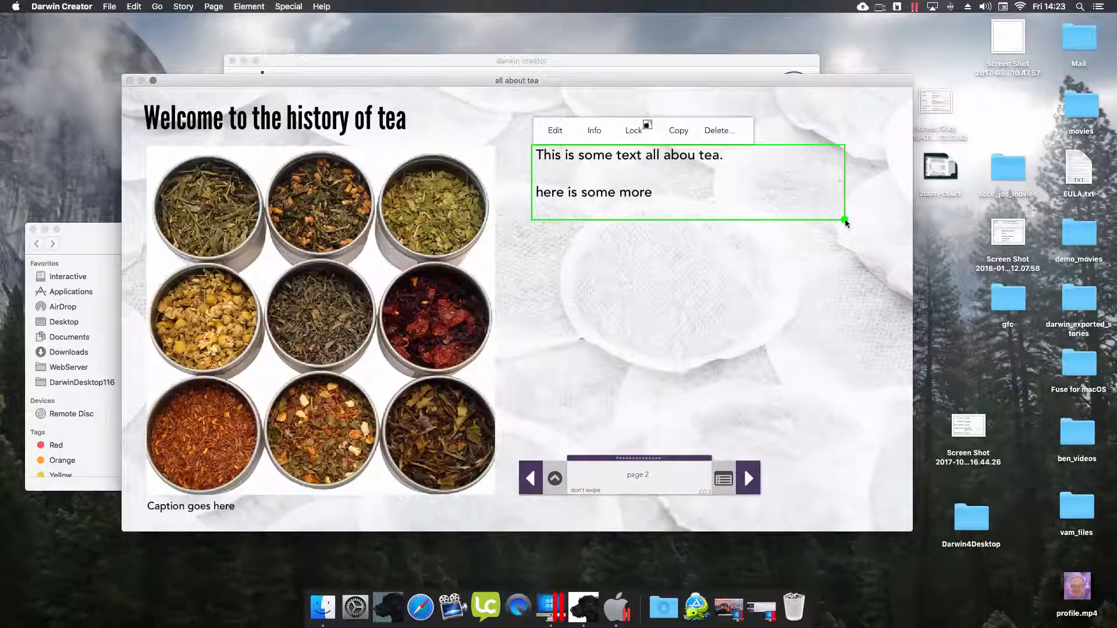
pyautogui.moveTo(845, 220); pyautogui.dragTo(880, 493)
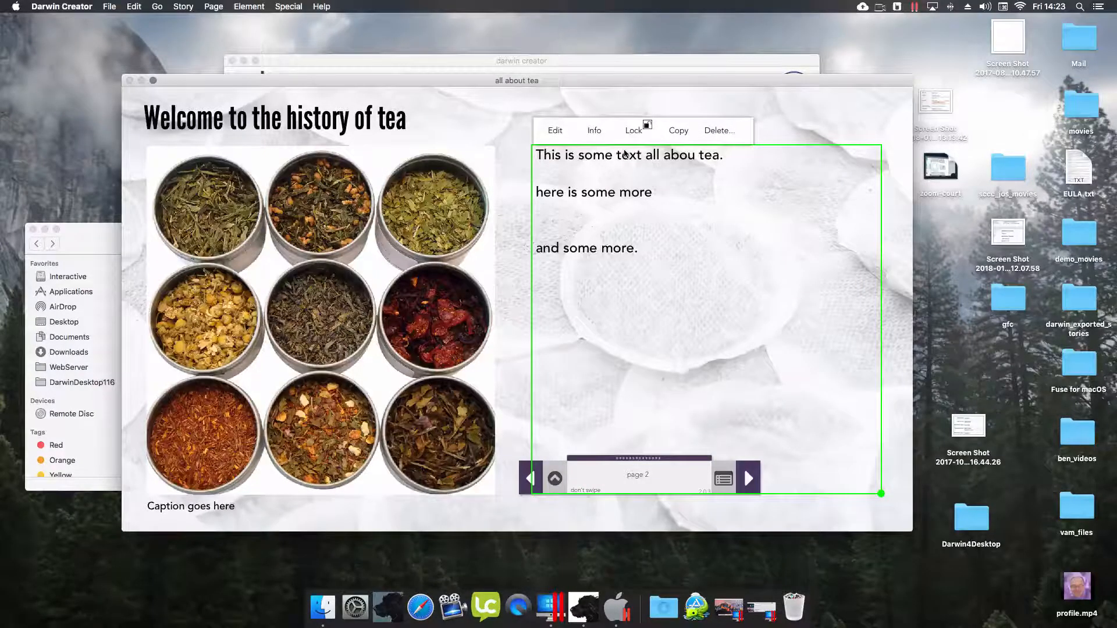
pyautogui.click(556, 131)
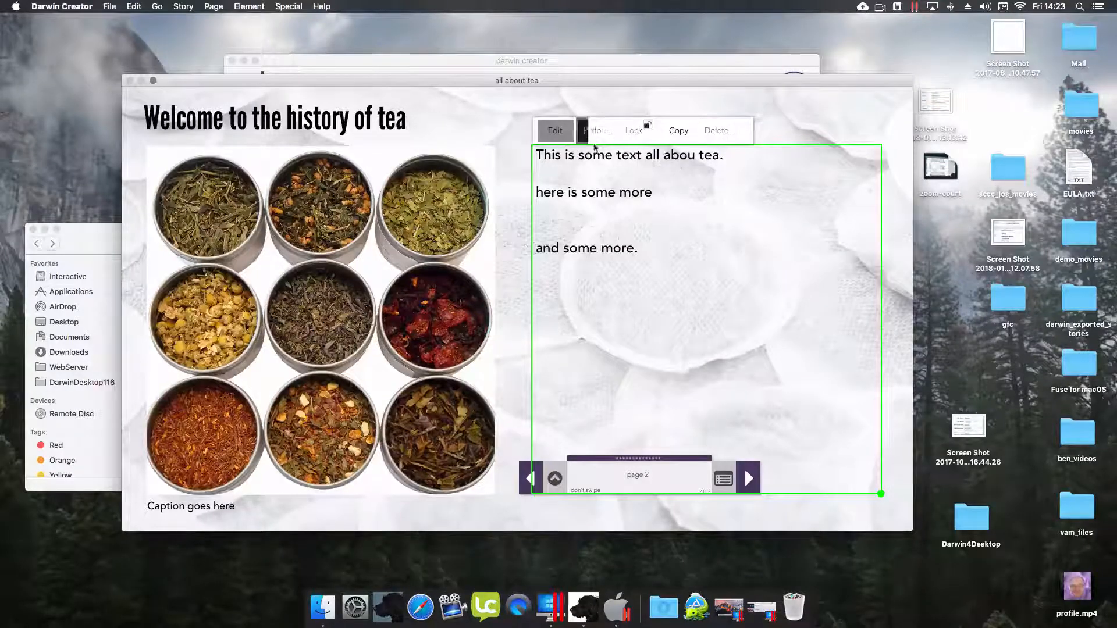
pyautogui.click(693, 156)
pyautogui.write('t')
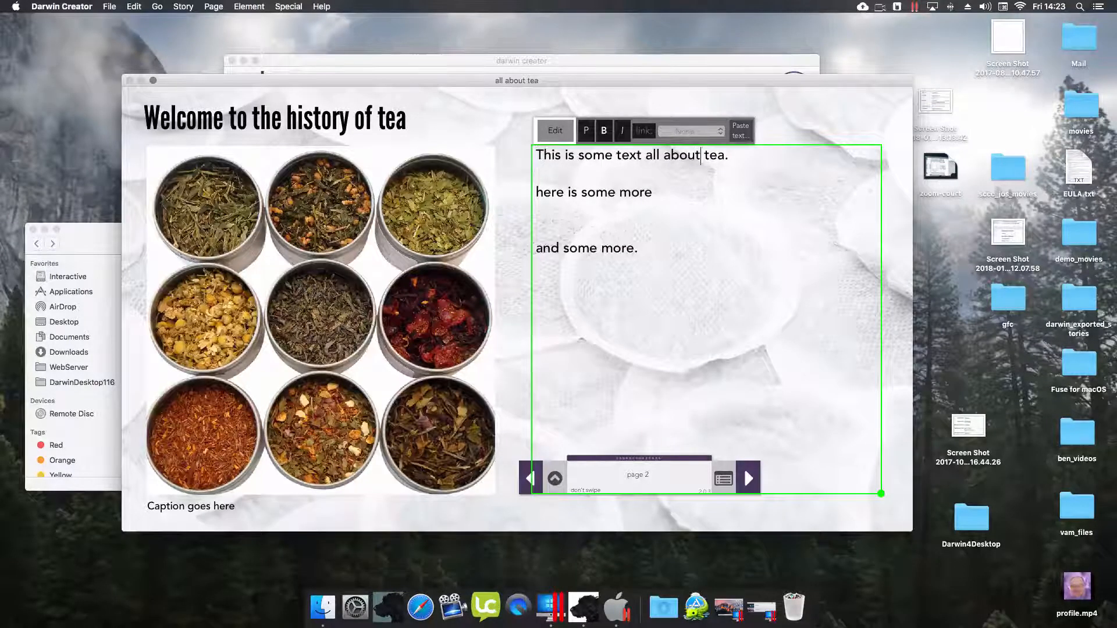
pyautogui.click(547, 139)
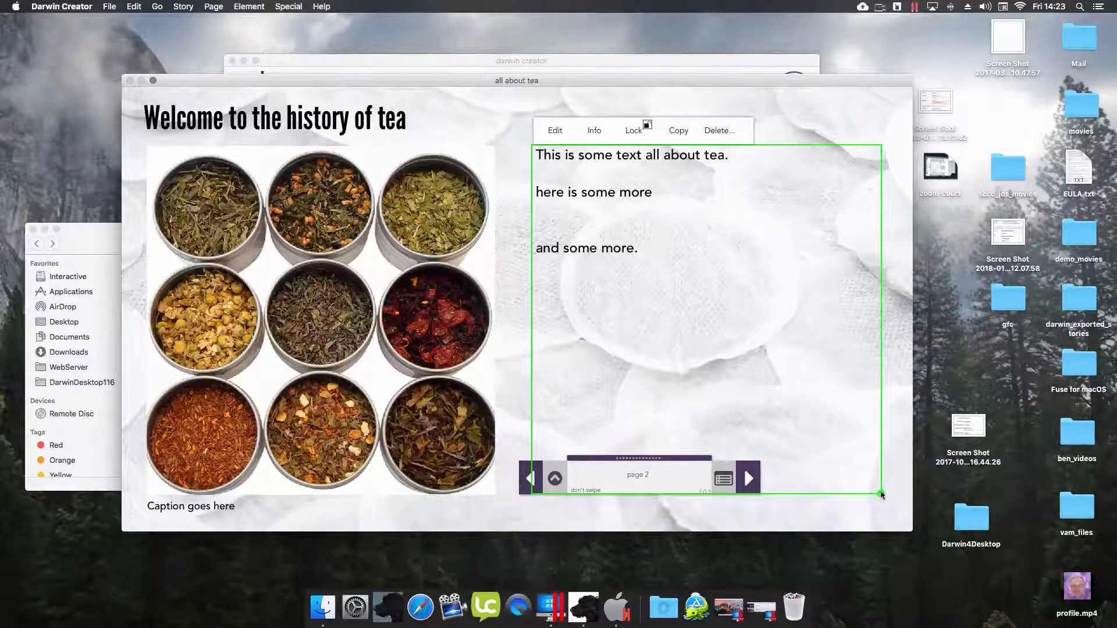
pyautogui.moveTo(881, 495); pyautogui.dragTo(875, 440)
# - Save the story, then add a new popup page named teapopup
pyautogui.click(554, 479)
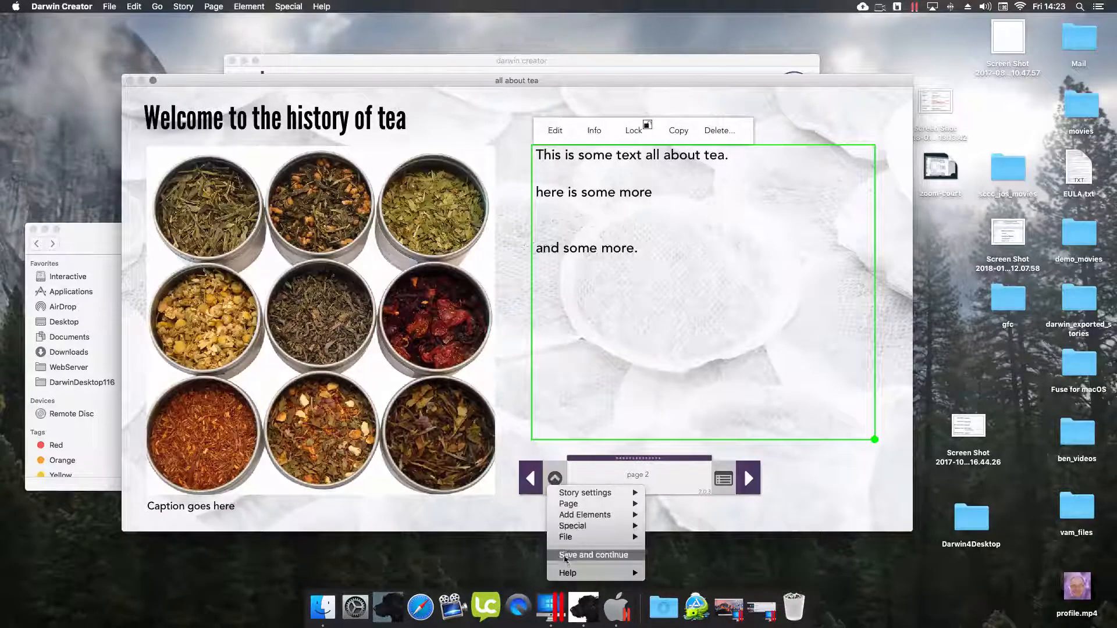
pyautogui.click(564, 556)
pyautogui.click(555, 479)
pyautogui.moveTo(568, 503)
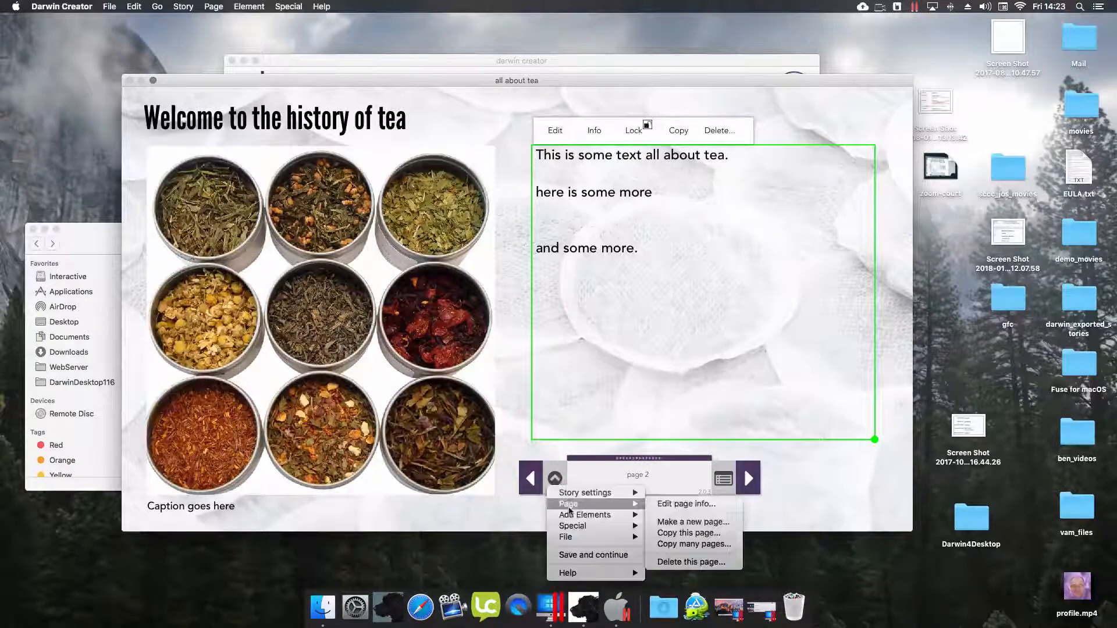
pyautogui.click(705, 522)
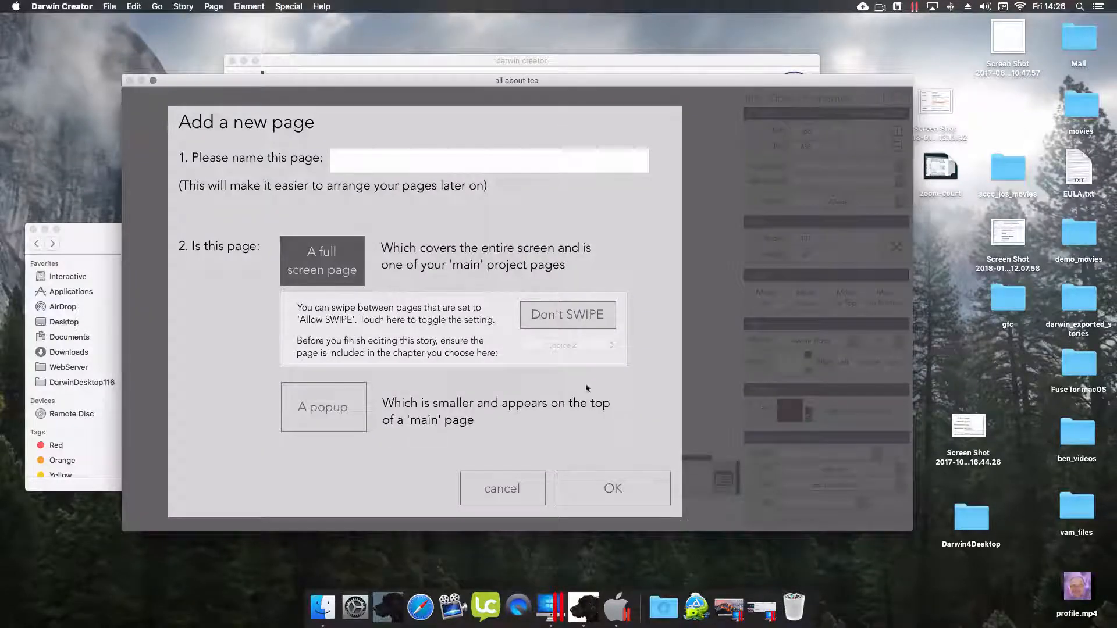
pyautogui.click(390, 160)
pyautogui.write('tea')
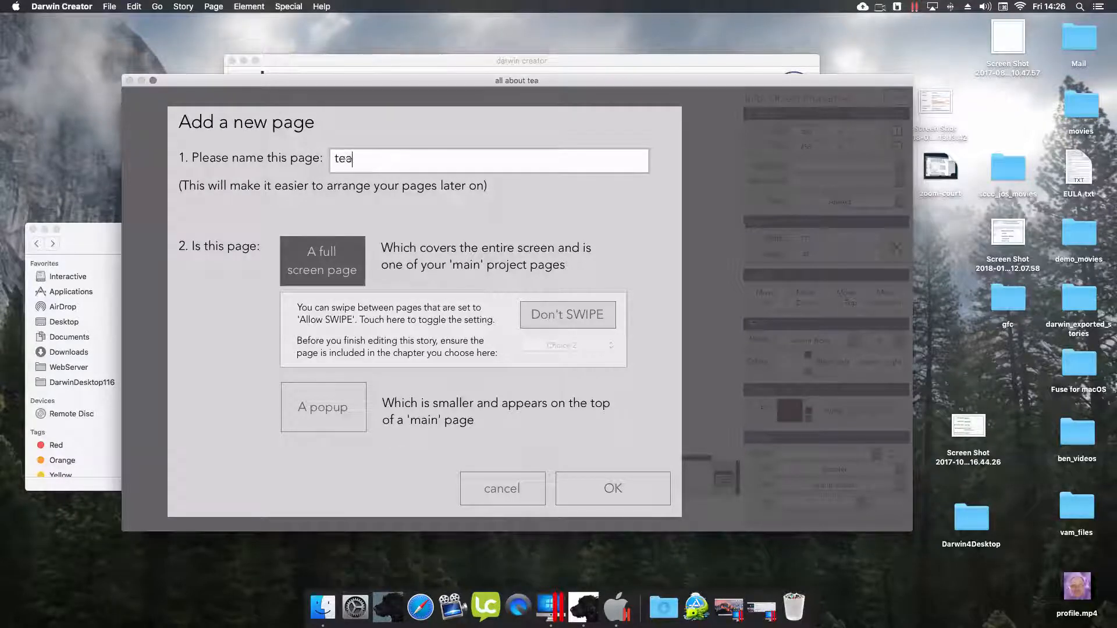
pyautogui.write('popup')
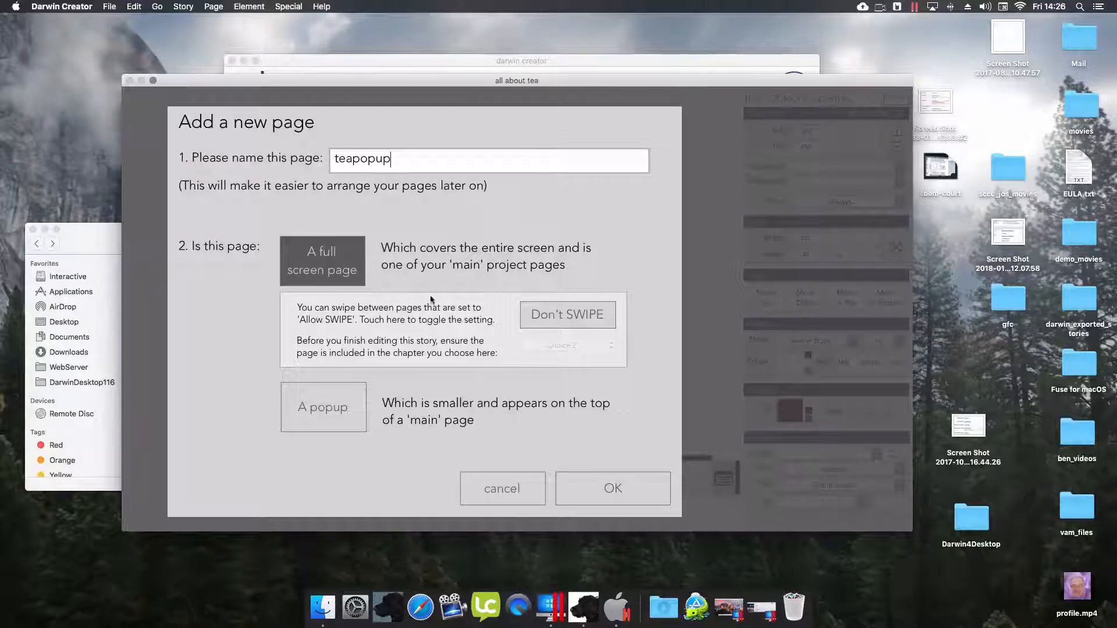
pyautogui.click(323, 430)
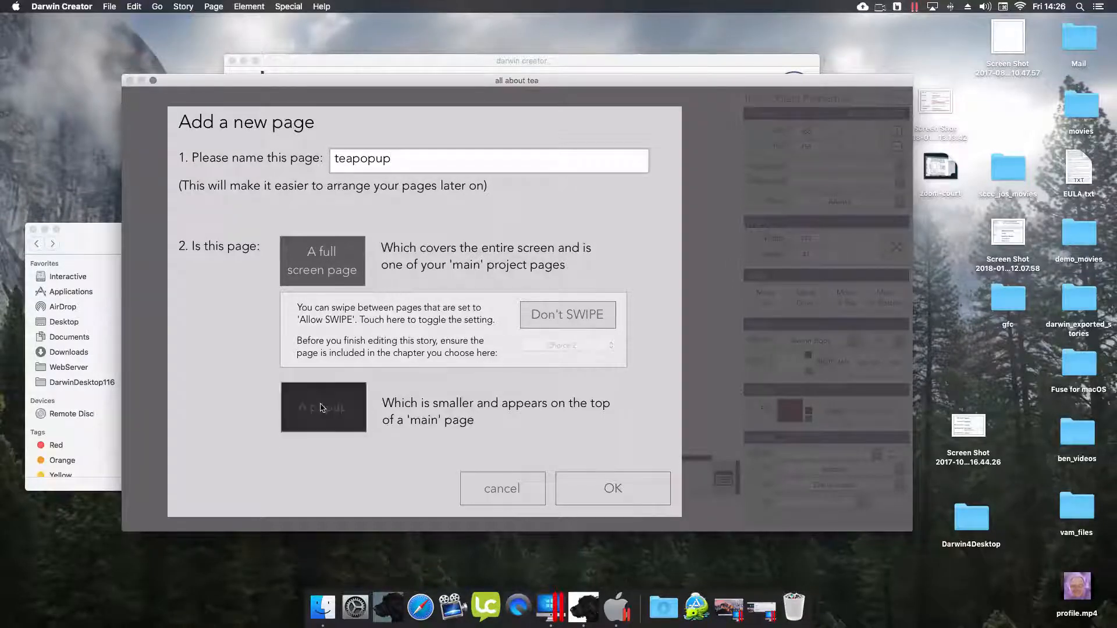
pyautogui.click(597, 498)
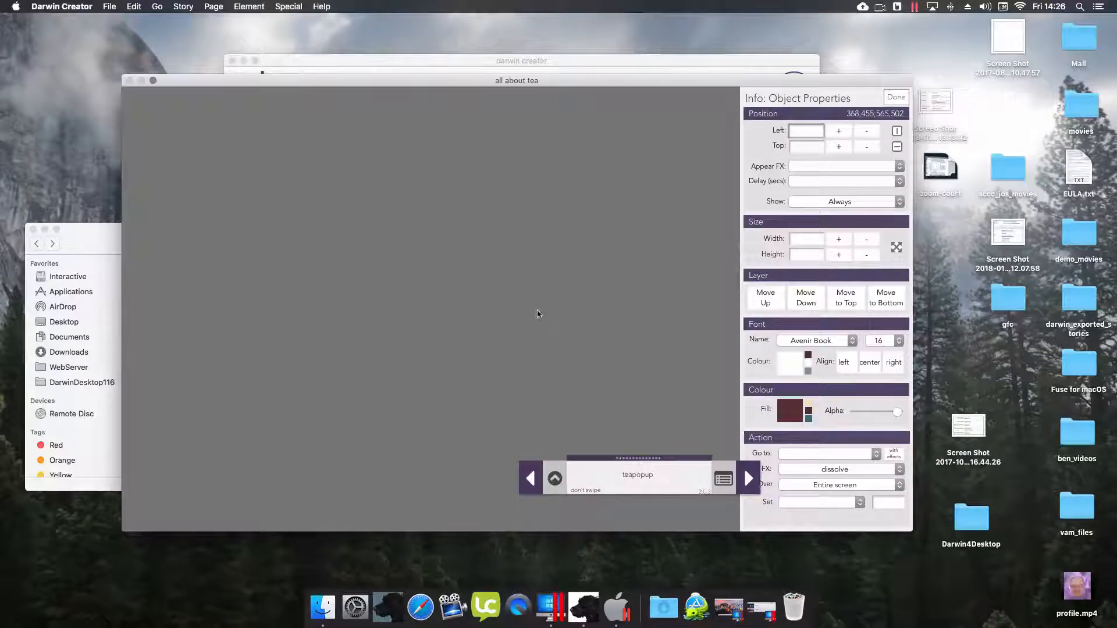
# - Add a rectangle, stretch it into a tall panel, and fill it beige
pyautogui.click(556, 477)
pyautogui.moveTo(568, 510)
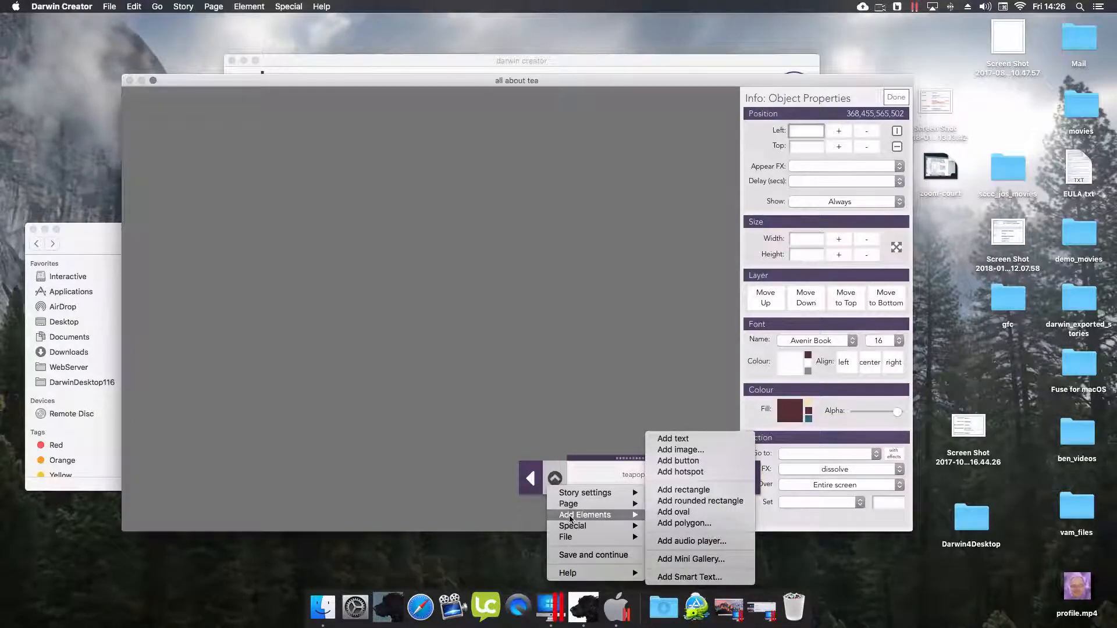
pyautogui.click(684, 490)
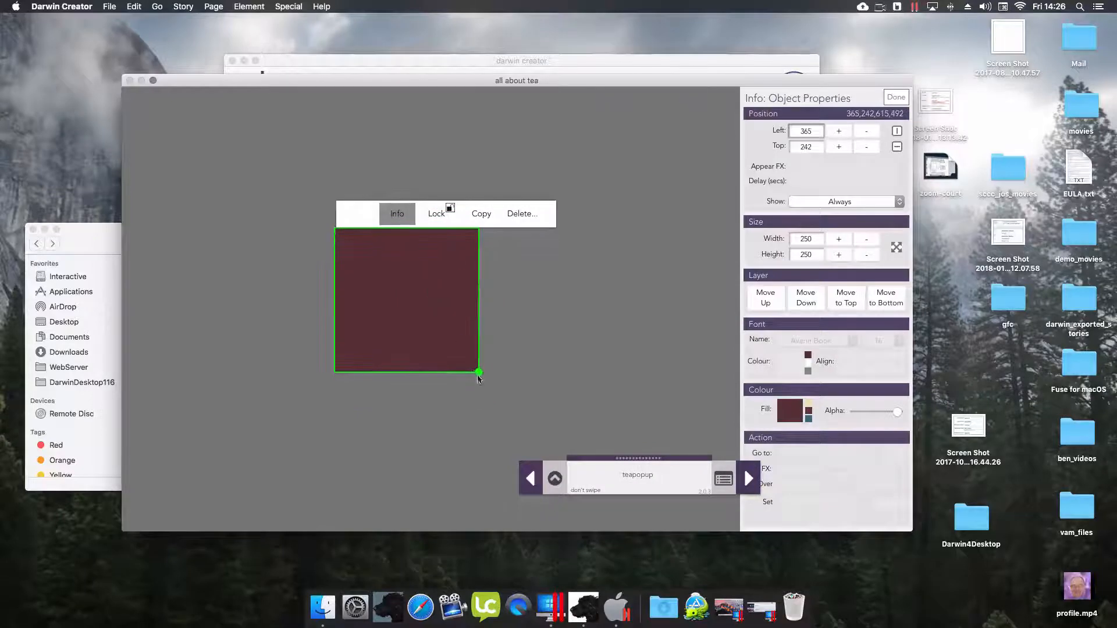
pyautogui.moveTo(479, 373); pyautogui.dragTo(492, 426)
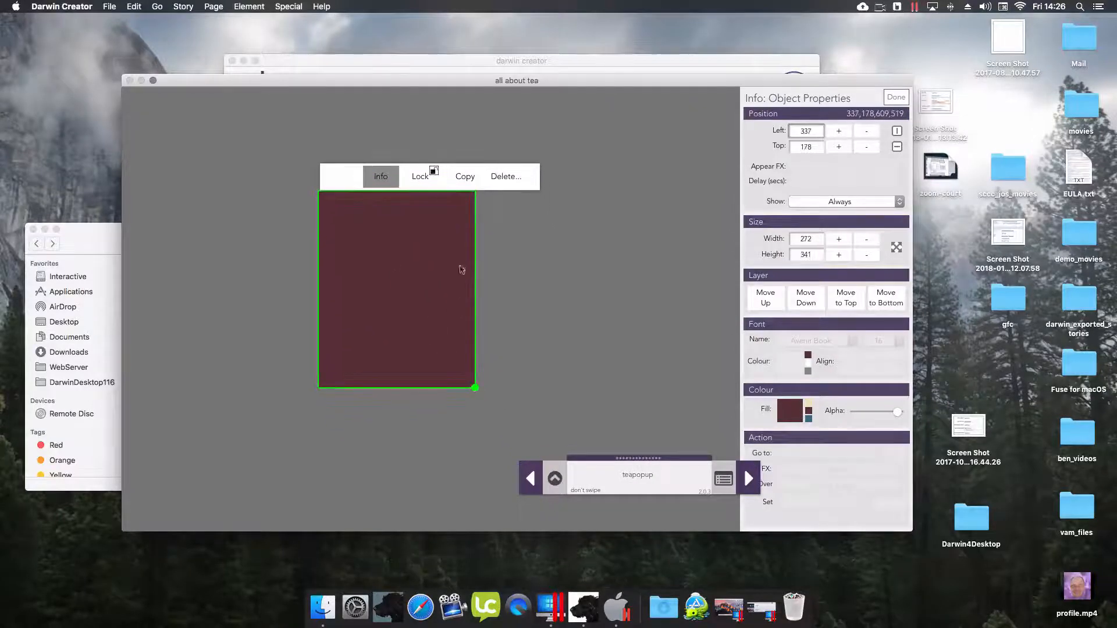
pyautogui.click(809, 404)
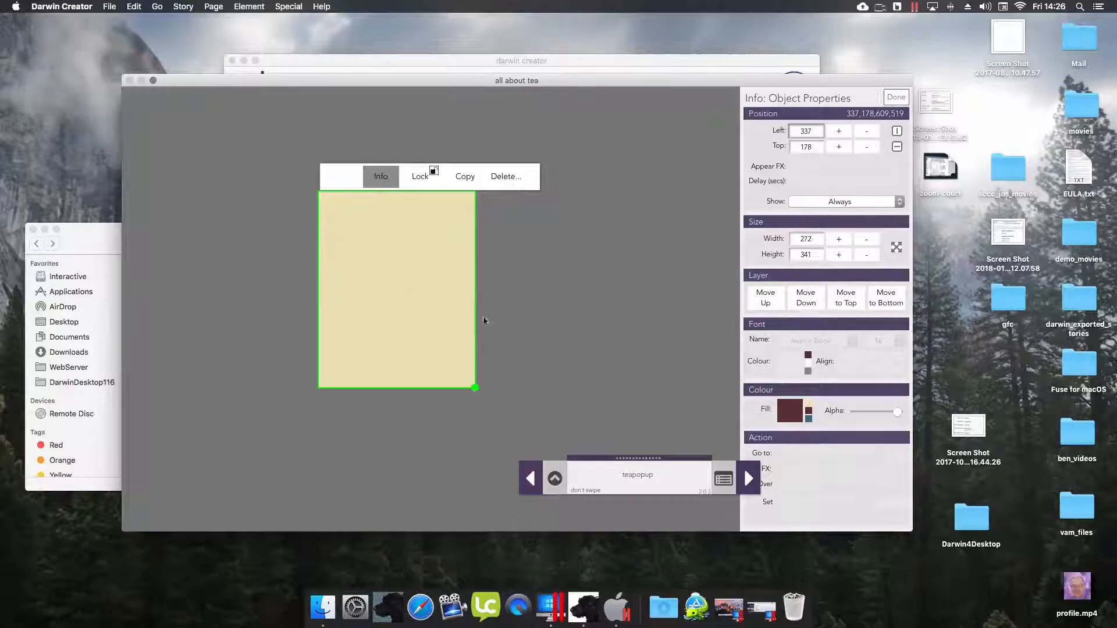
# - Duplicate the panel as a dark red strip of height 10 along the panel's top edge
pyautogui.click(464, 178)
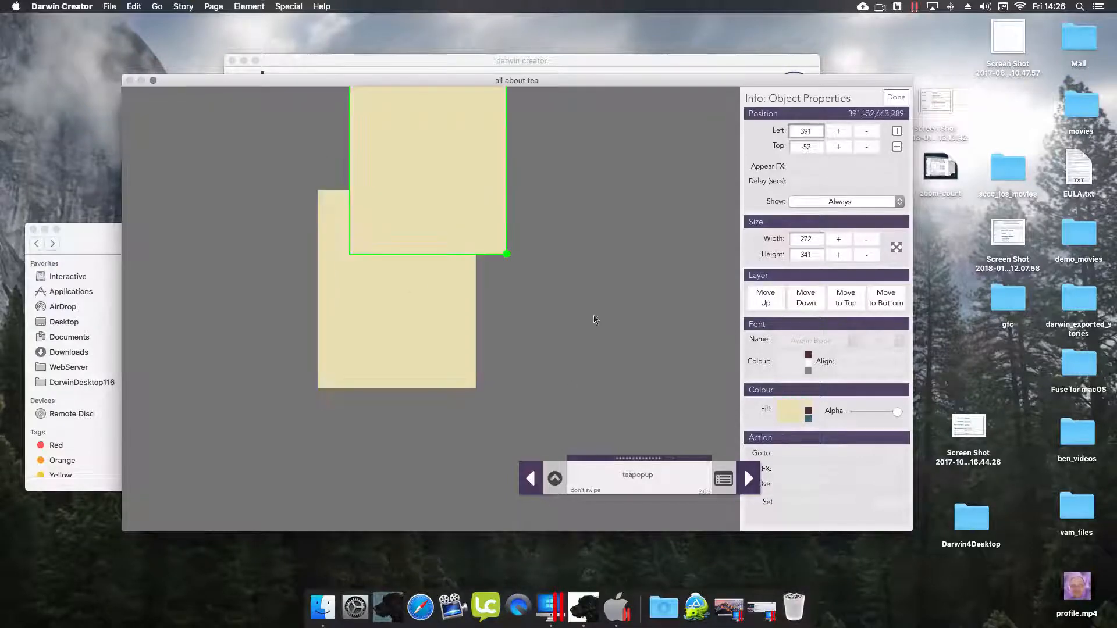
pyautogui.click(808, 412)
pyautogui.moveTo(461, 249); pyautogui.dragTo(481, 364)
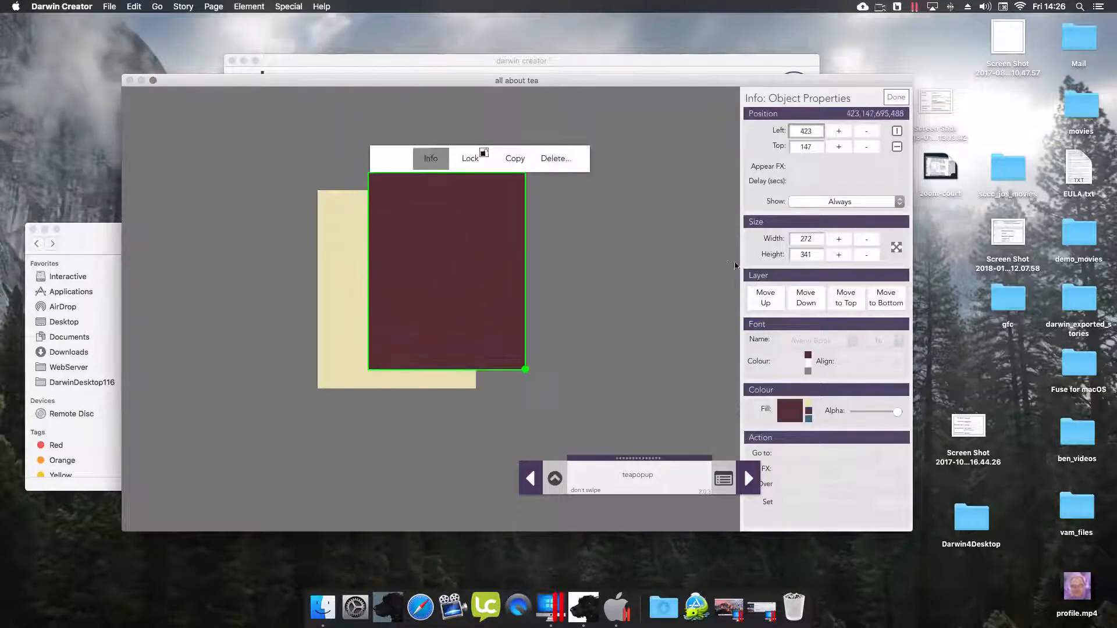
pyautogui.click(805, 257)
pyautogui.write('10')
pyautogui.press('Return')
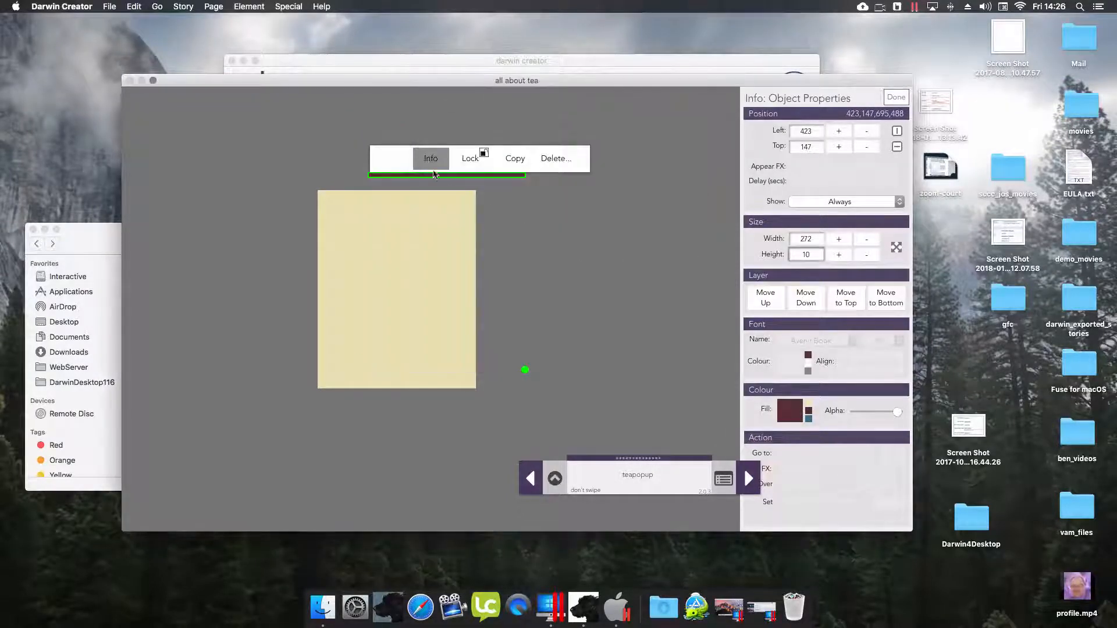
pyautogui.moveTo(433, 174); pyautogui.dragTo(352, 389)
# - Lighten the large panel's fill to a pale cream colour
pyautogui.click(382, 306)
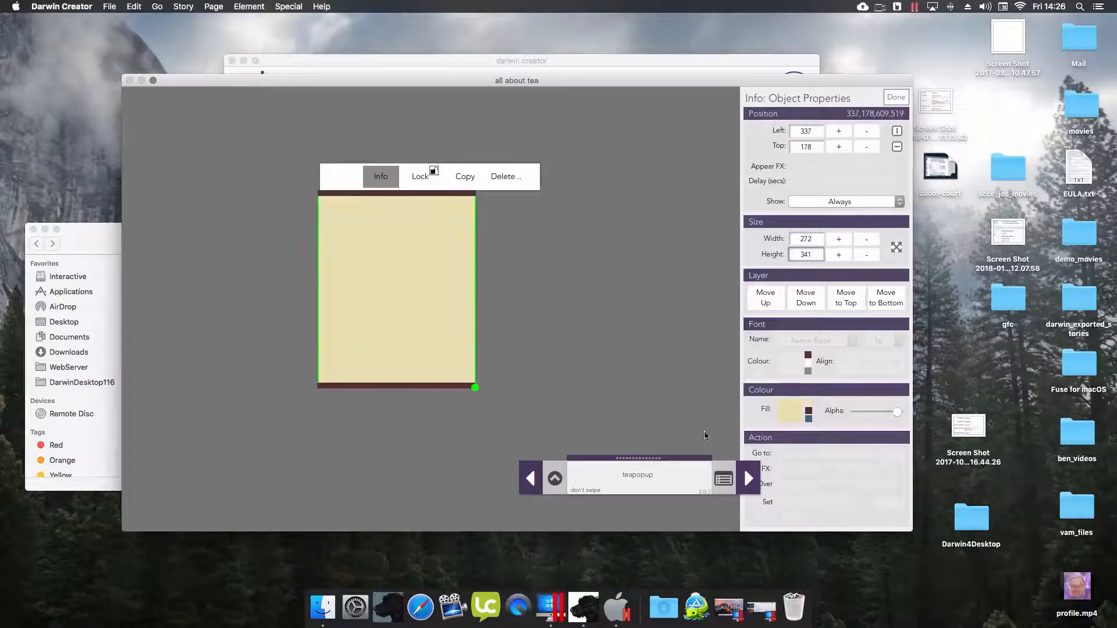
pyautogui.click(791, 409)
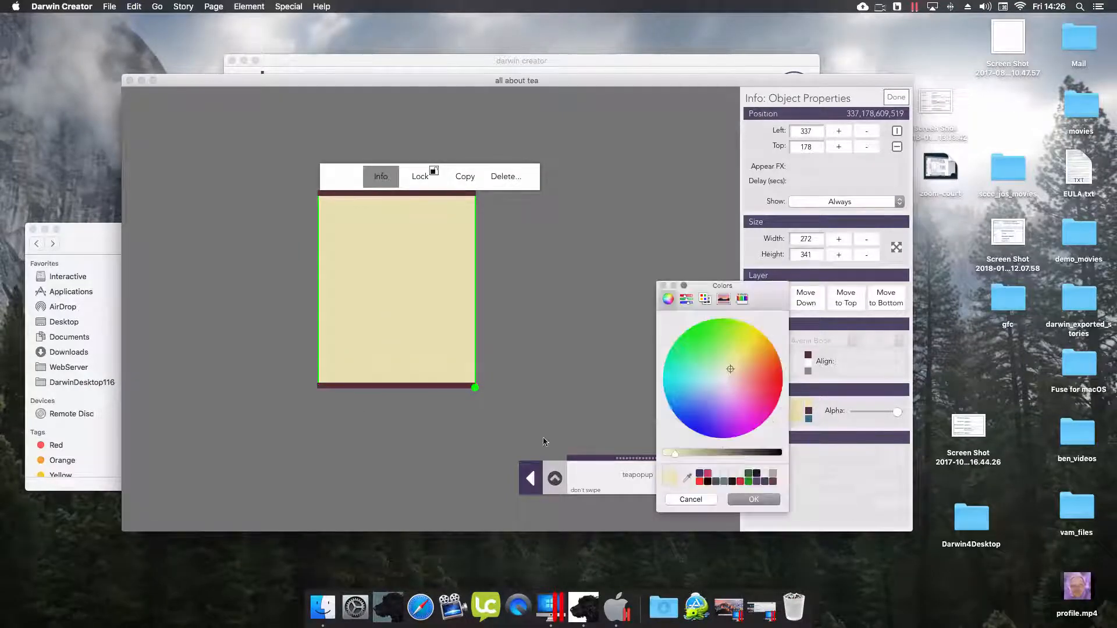
pyautogui.click(668, 454)
pyautogui.click(742, 497)
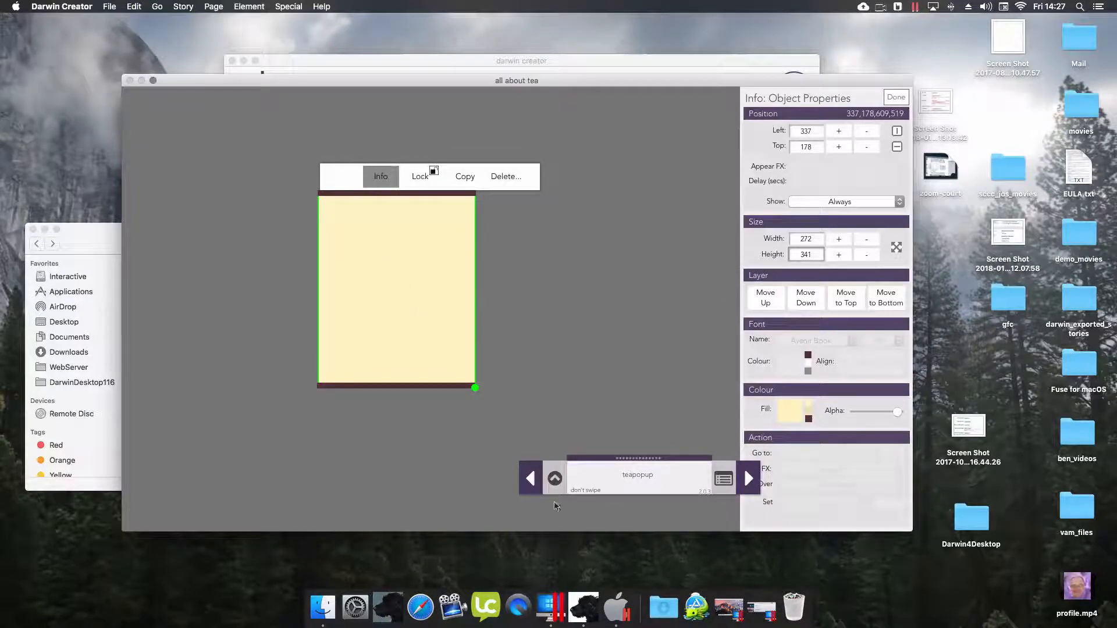
pyautogui.click(554, 478)
# - Add a text box and fit it onto the cream panel
pyautogui.moveTo(605, 515)
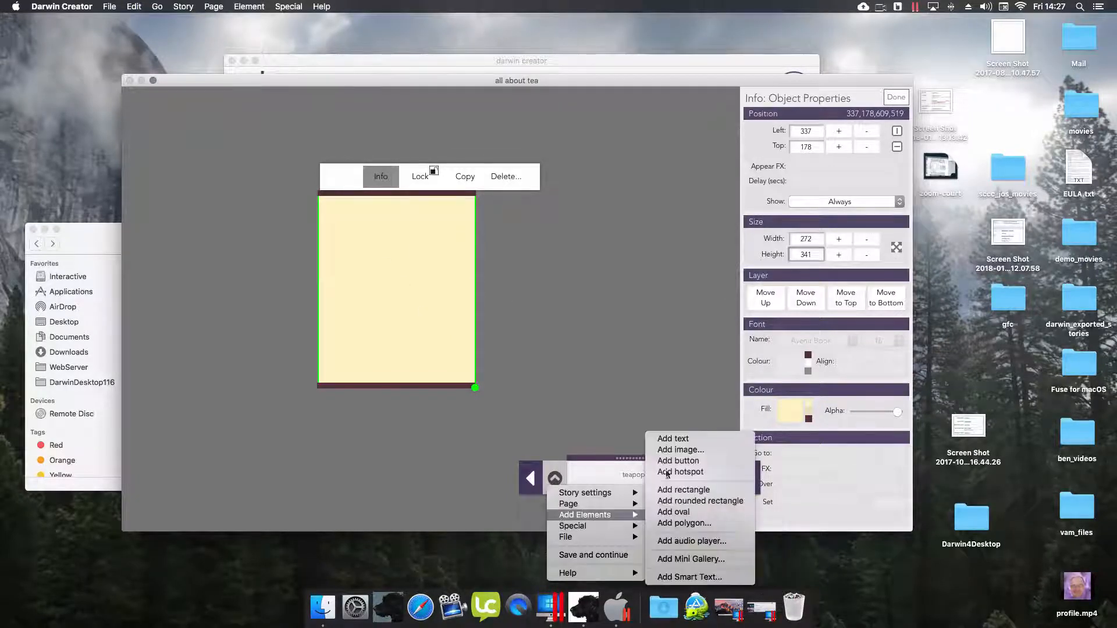
pyautogui.click(672, 438)
pyautogui.moveTo(447, 265); pyautogui.dragTo(444, 264)
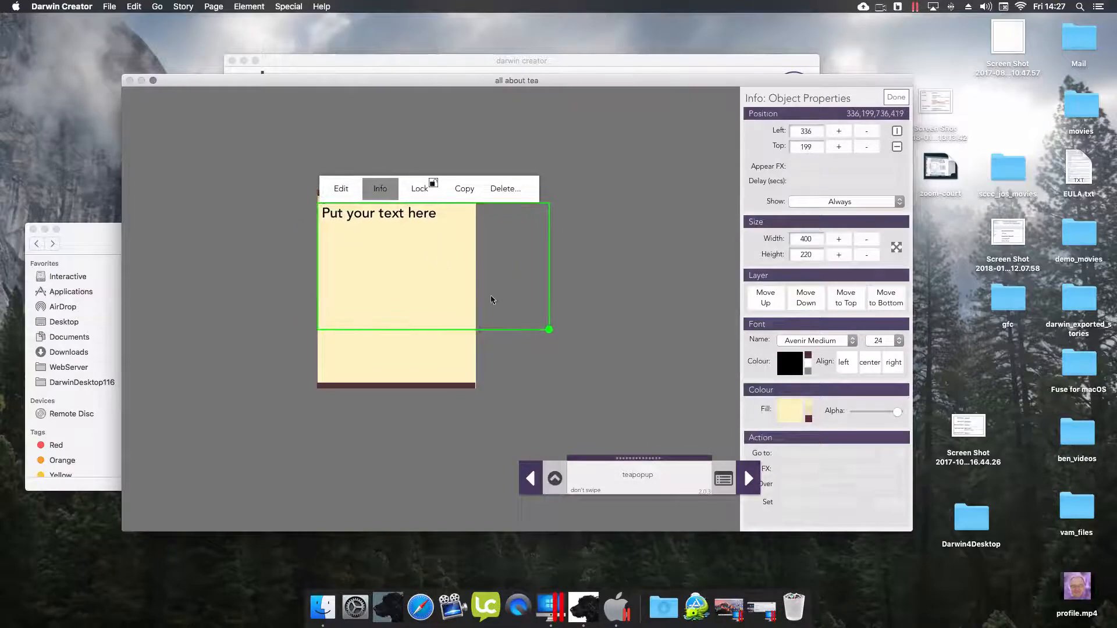
pyautogui.moveTo(551, 330); pyautogui.dragTo(469, 338)
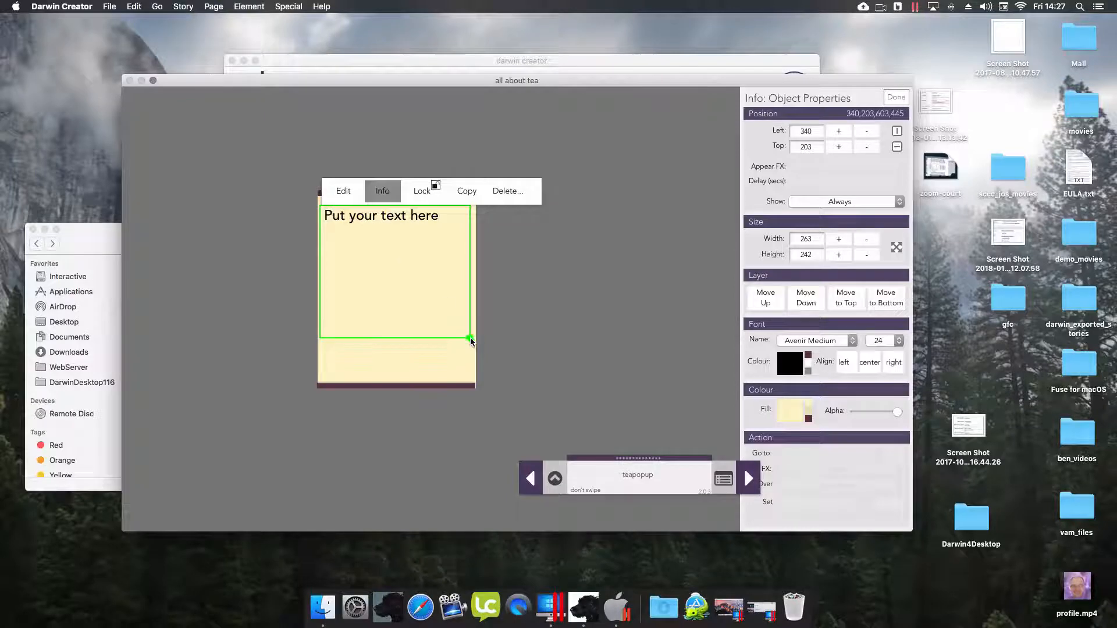
pyautogui.click(391, 196)
# - Replace the placeholder with lines 'TEA is great', 'is nice', 'tastes good', 'does you good'
pyautogui.click(345, 191)
pyautogui.moveTo(439, 217); pyautogui.dragTo(179, 181)
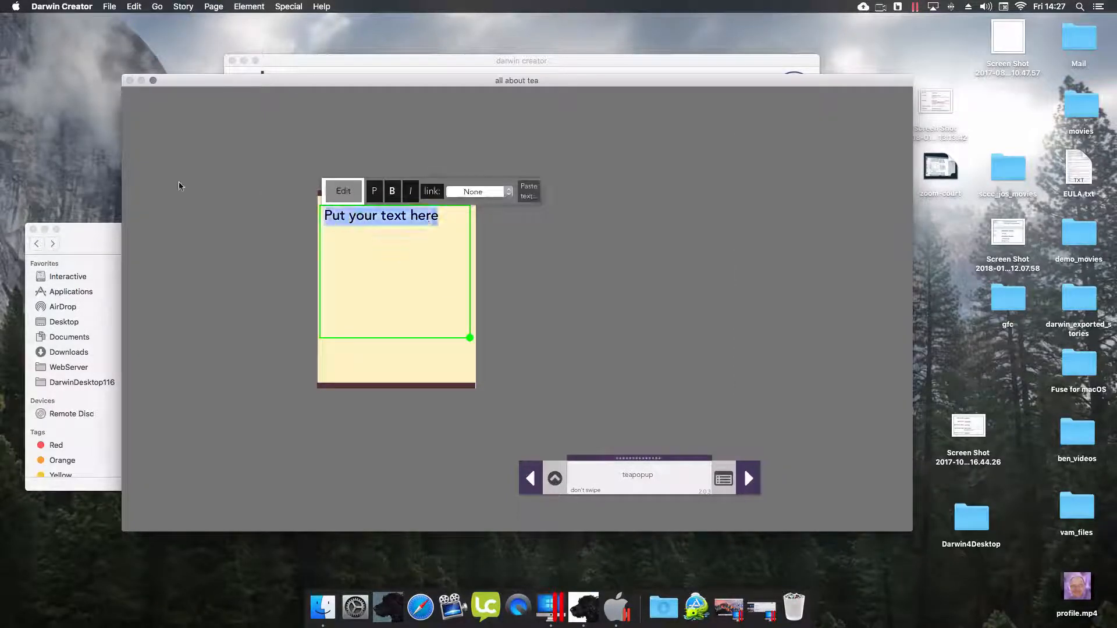
pyautogui.write('TEA  ')
pyautogui.write('is ')
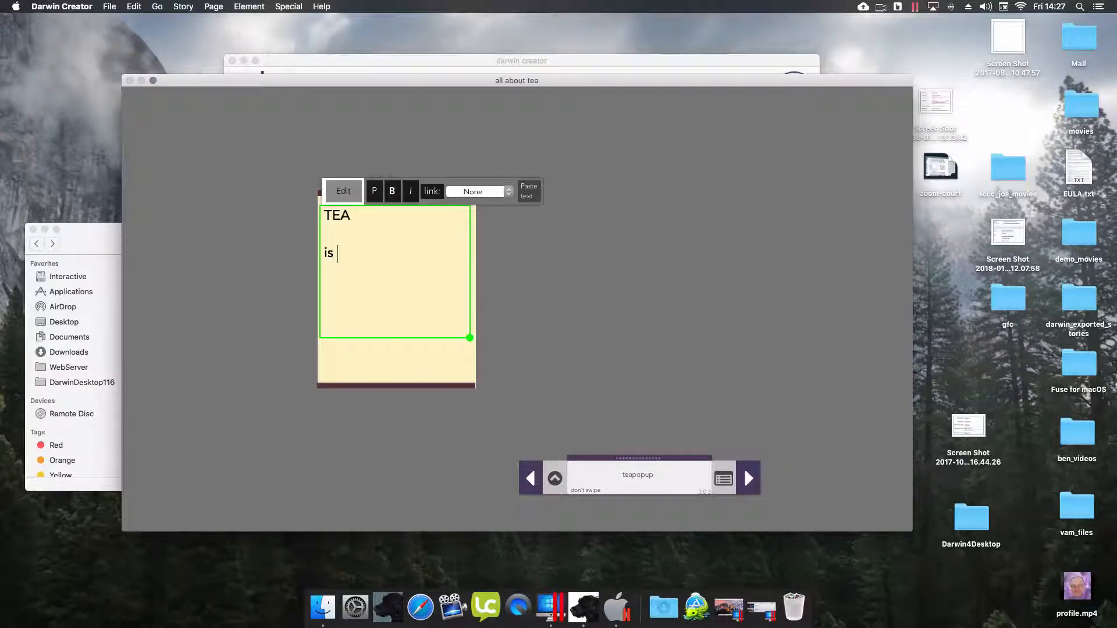
pyautogui.write('grea')
pyautogui.press('Return')
pyautogui.write('is nice')
pyautogui.press('Return')
pyautogui.press('Return')
pyautogui.press('Return')
pyautogui.write('tastes ')
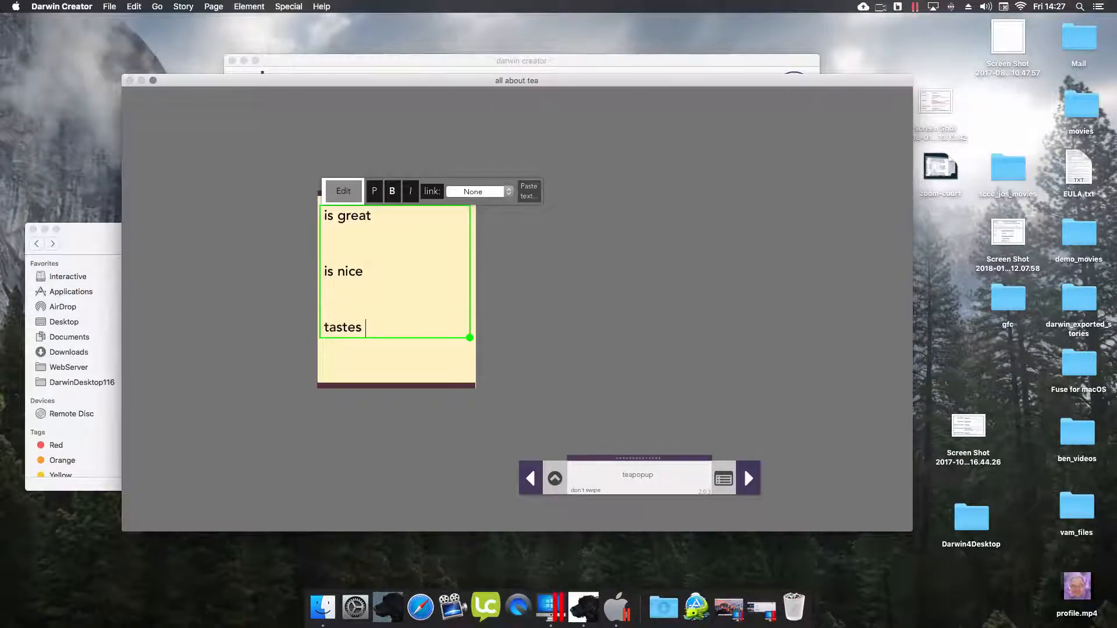
pyautogui.write('giood')
pyautogui.press('Return')
pyautogui.press('Return')
pyautogui.press('Return')
pyautogui.write('do')
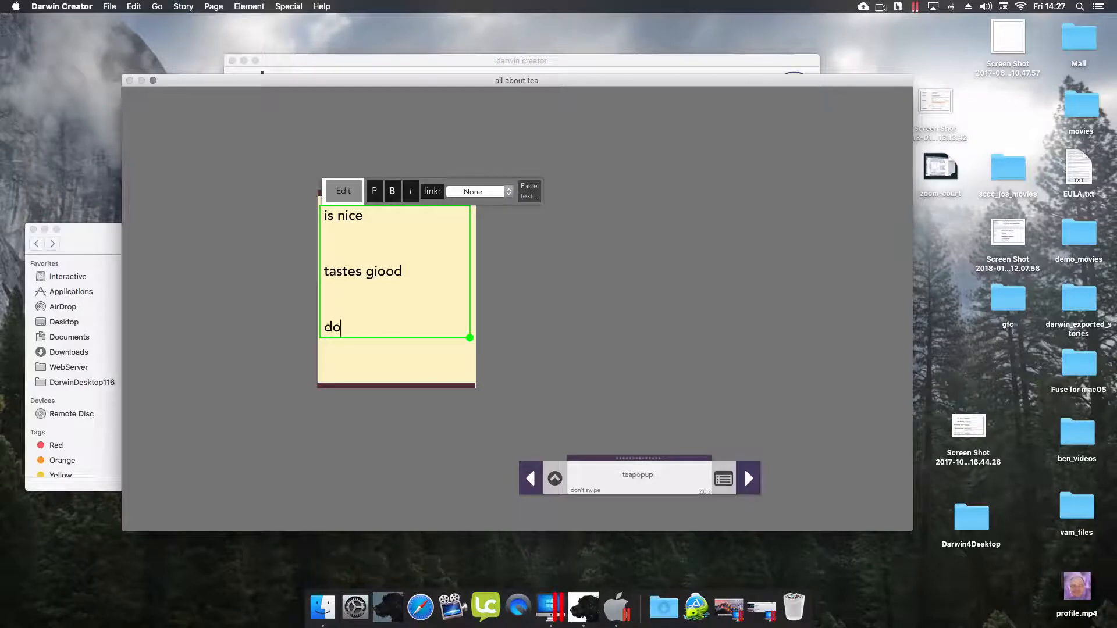
pyautogui.write('es yiou good')
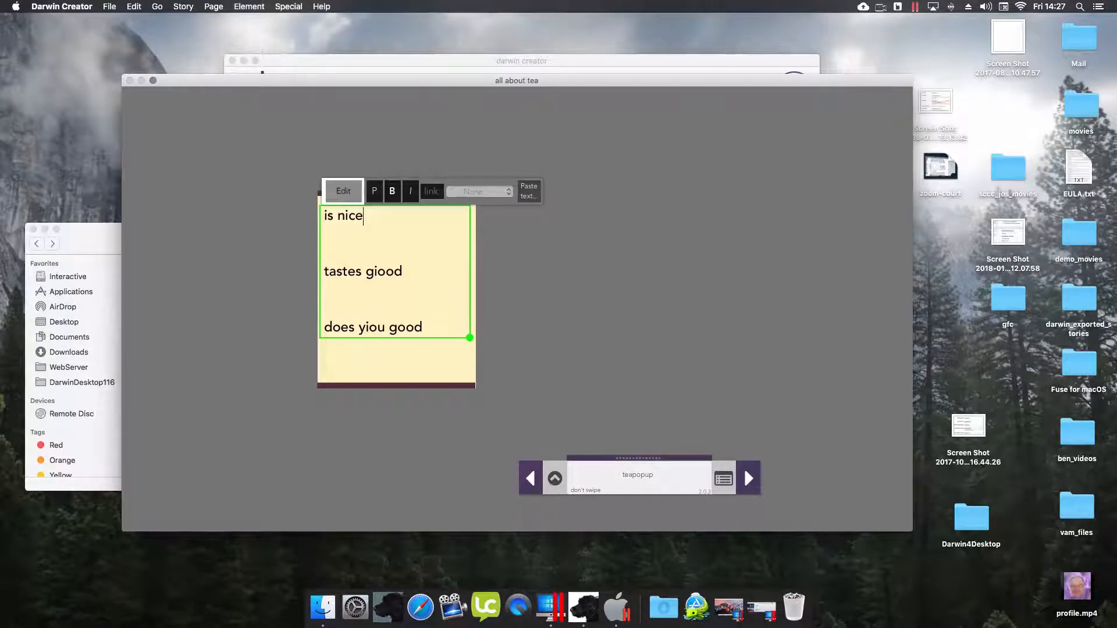
pyautogui.press('Up')
pyautogui.press('Up')
pyautogui.press('Up')
pyautogui.press('Up')
pyautogui.press('Up')
pyautogui.press('Up')
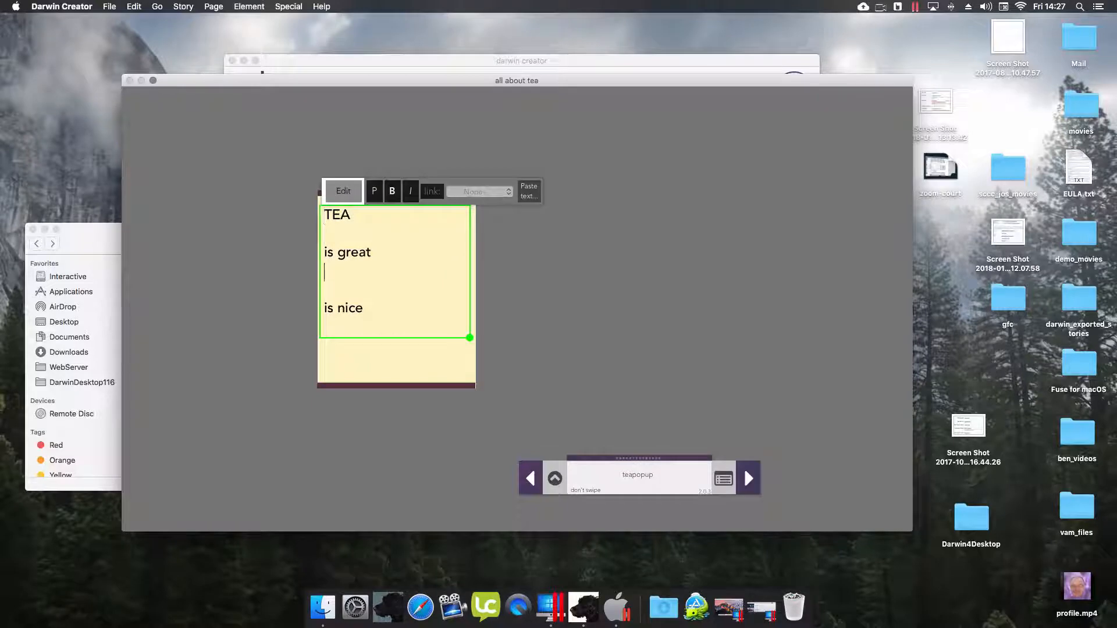
pyautogui.press('Up')
pyautogui.press('Up')
pyautogui.press('Up')
pyautogui.click(353, 195)
pyautogui.click(555, 478)
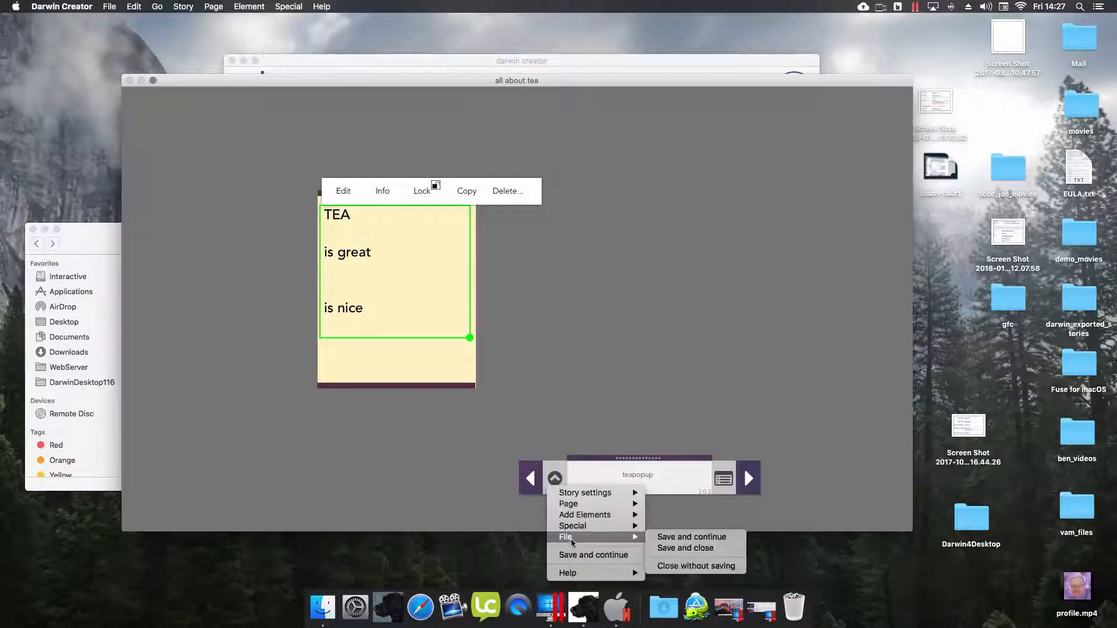
# - Save the story, then add a button sized to the foot of the cream panel
pyautogui.click(573, 555)
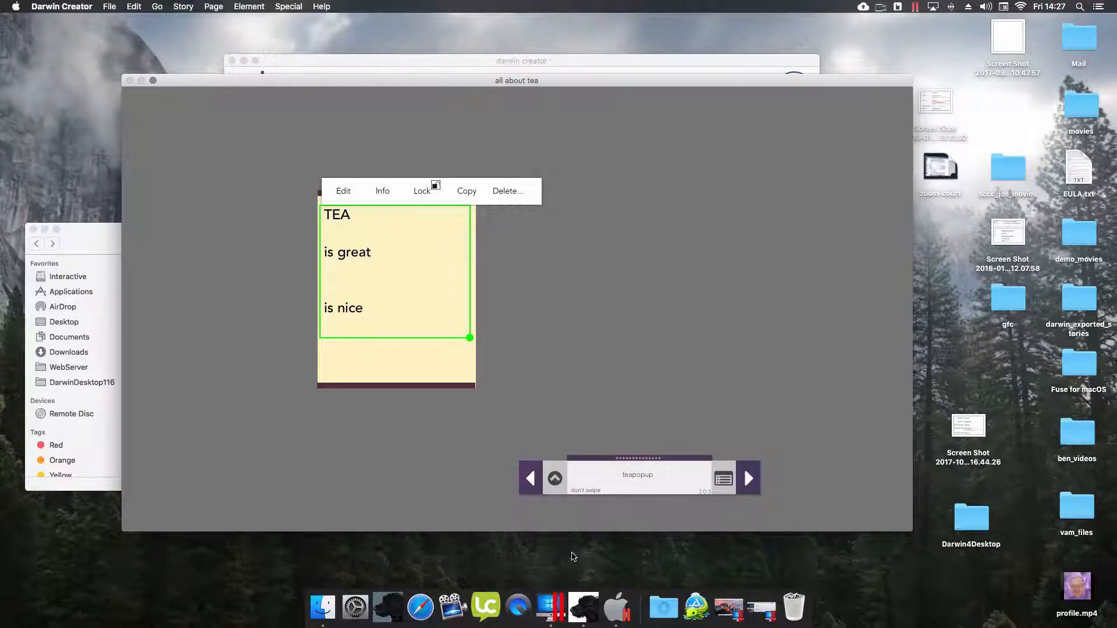
pyautogui.click(554, 480)
pyautogui.moveTo(557, 525)
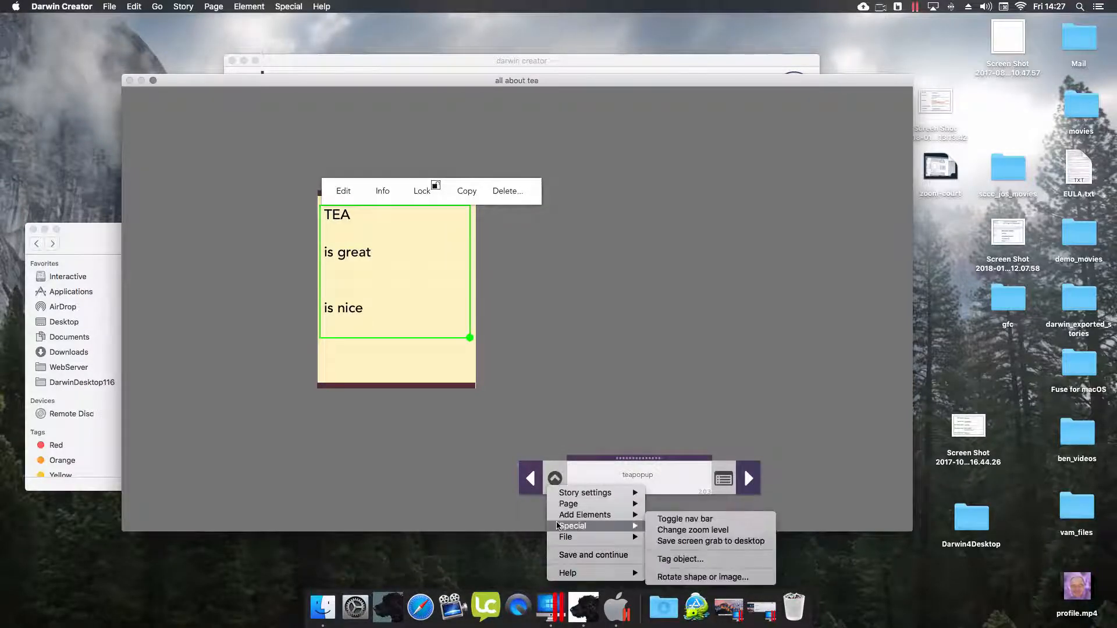
pyautogui.click(549, 435)
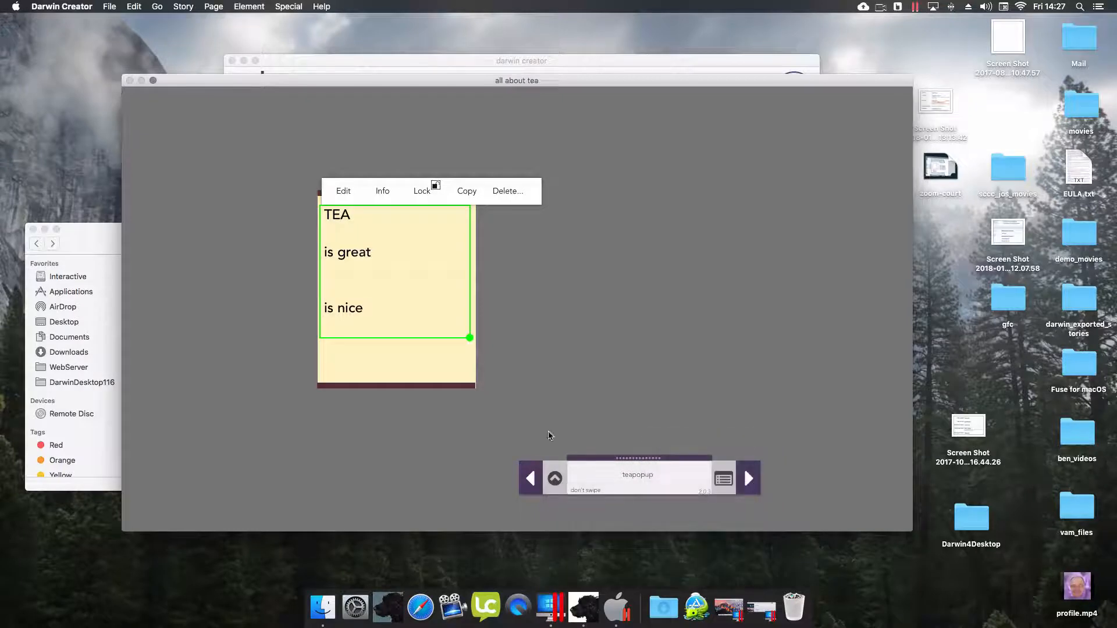
pyautogui.moveTo(481, 357); pyautogui.dragTo(461, 377)
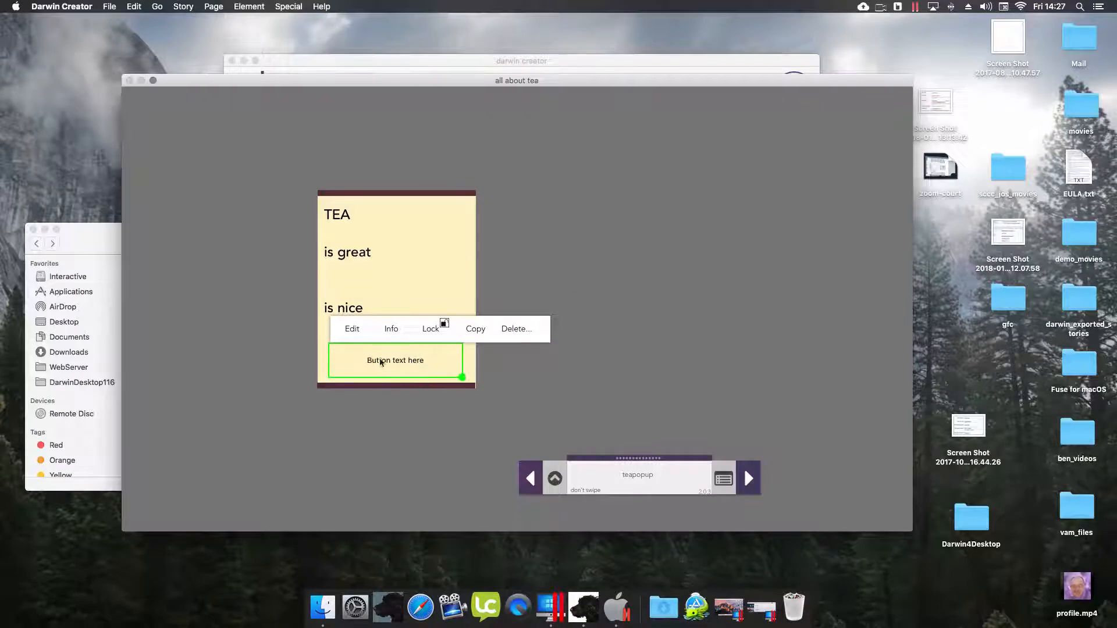
# - Label the button CLOSE and show its properties
pyautogui.click(351, 330)
pyautogui.write('CLOS')
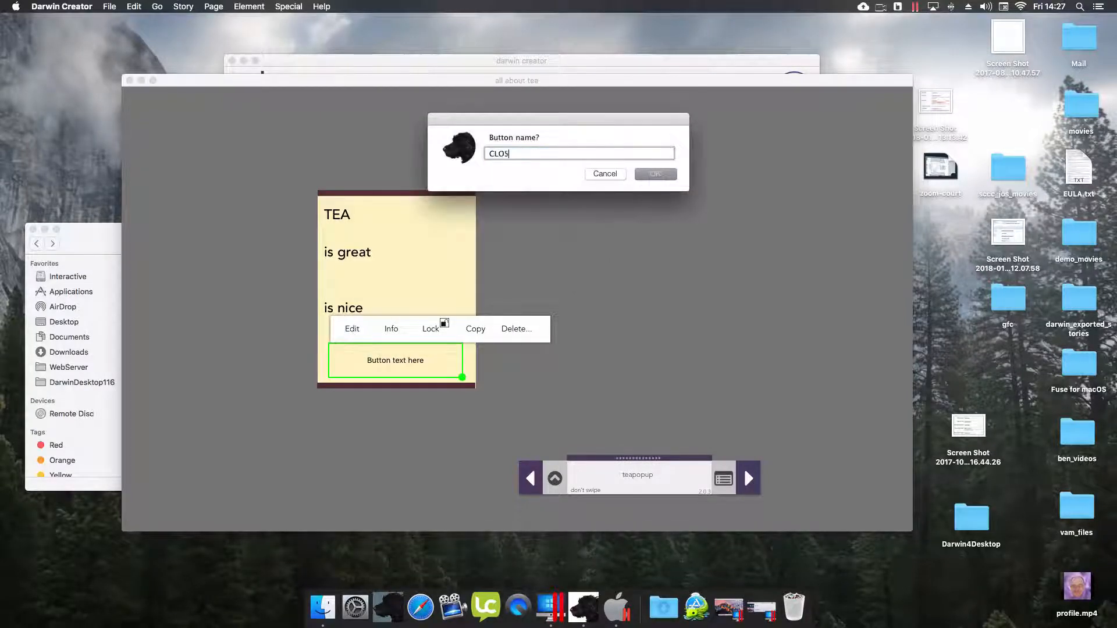
pyautogui.write('E')
pyautogui.press('Return')
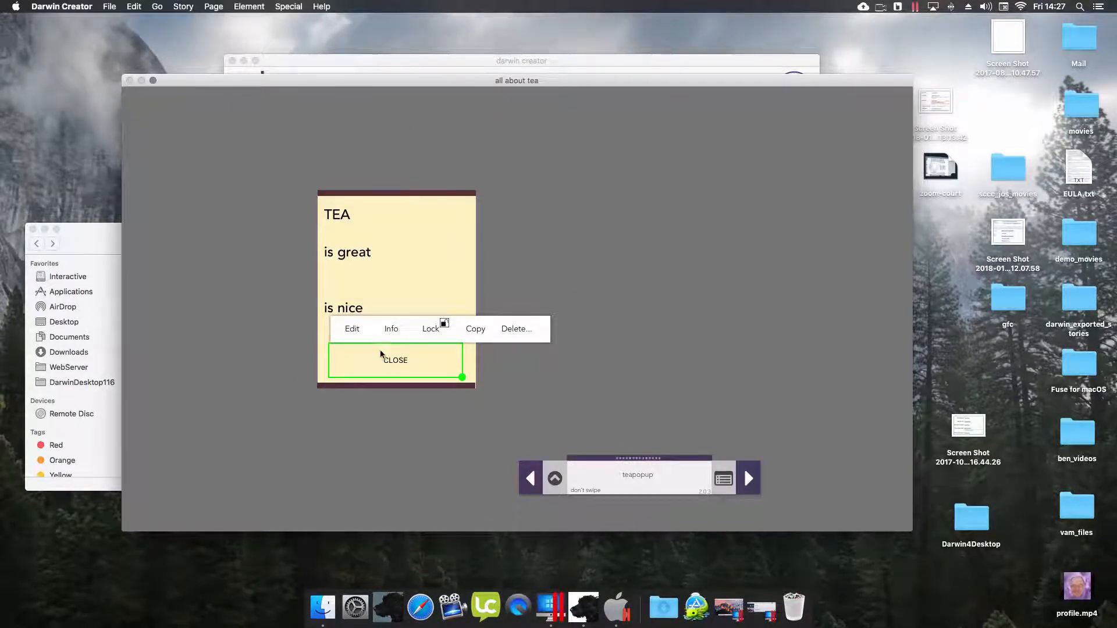
pyautogui.click(391, 333)
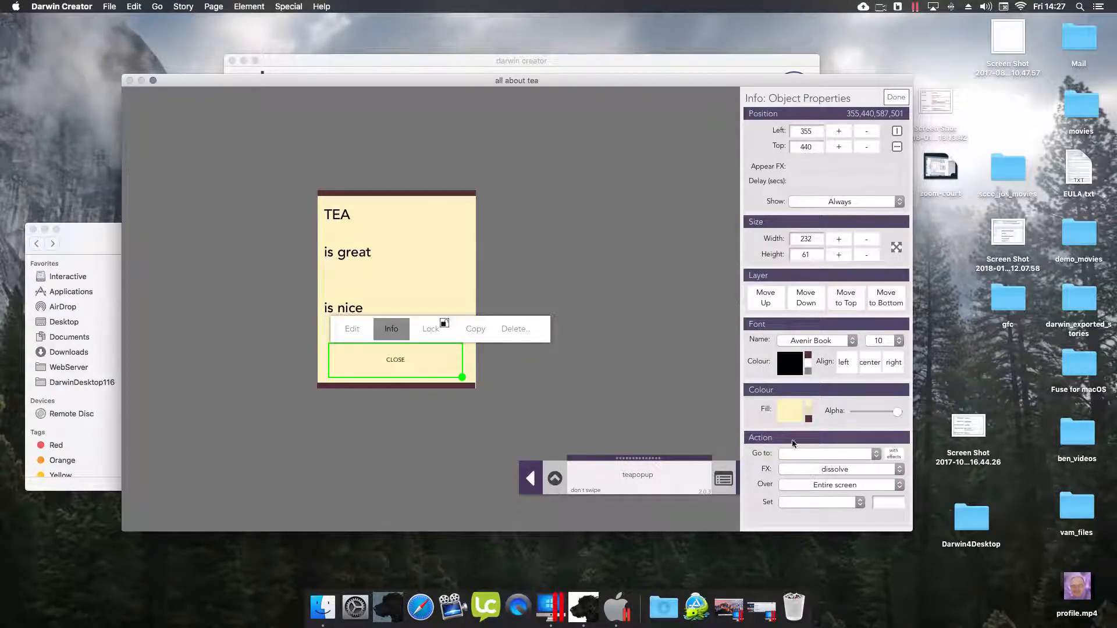
# - Give the CLOSE button a size-20 light label on a dark maroon fill
pyautogui.click(873, 342)
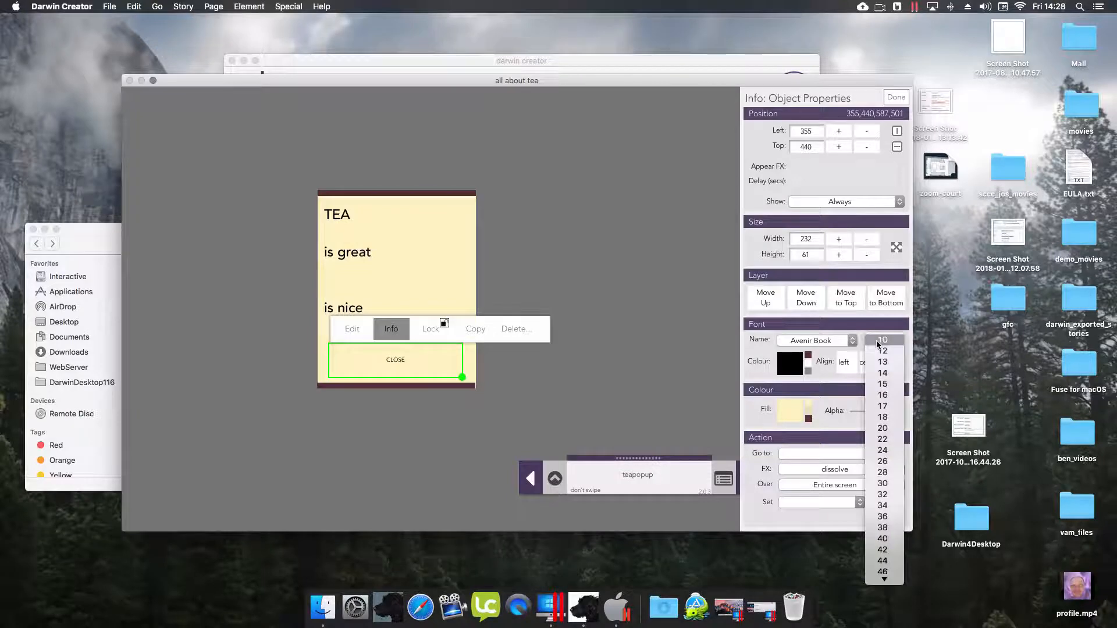
pyautogui.click(871, 429)
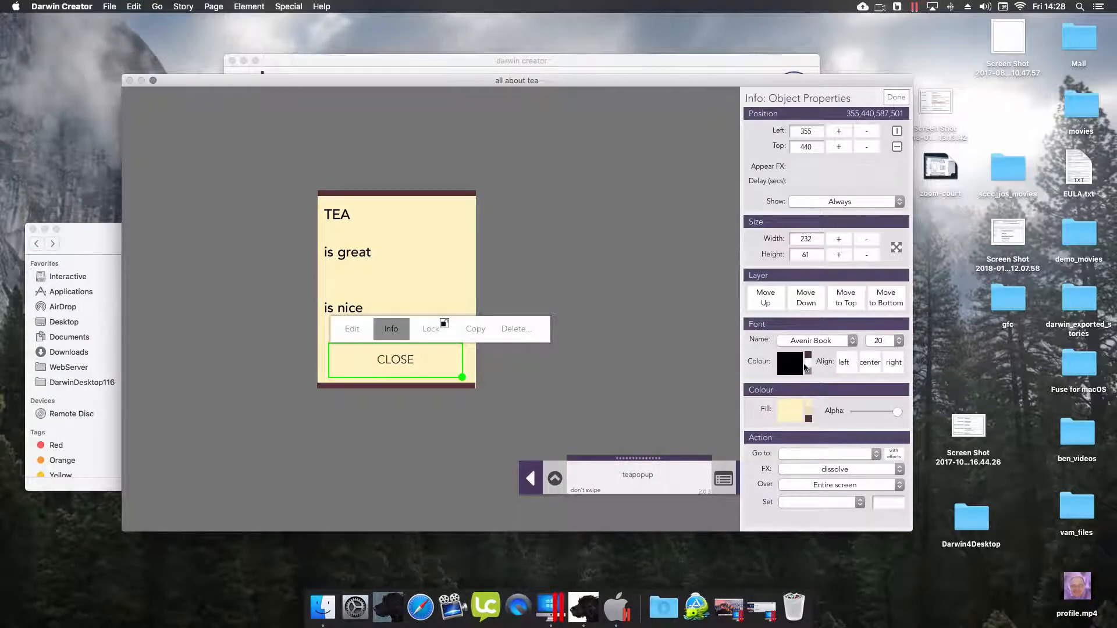
pyautogui.click(809, 419)
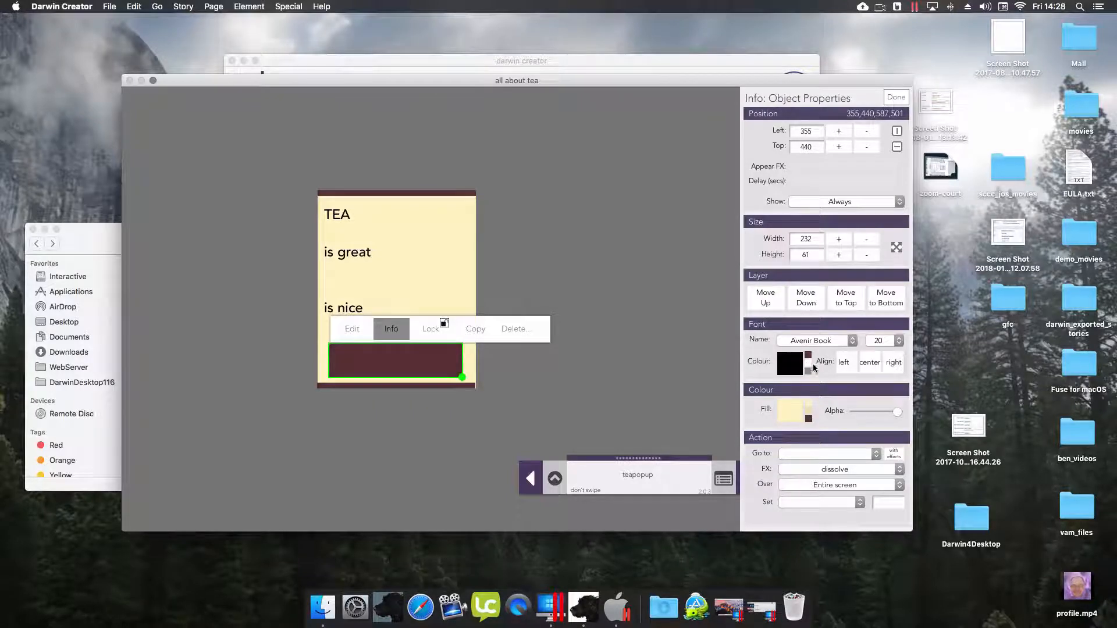
pyautogui.click(808, 362)
# - Set CLOSE's Go to action to 'Special : Close this popup' and save the story
pyautogui.click(795, 455)
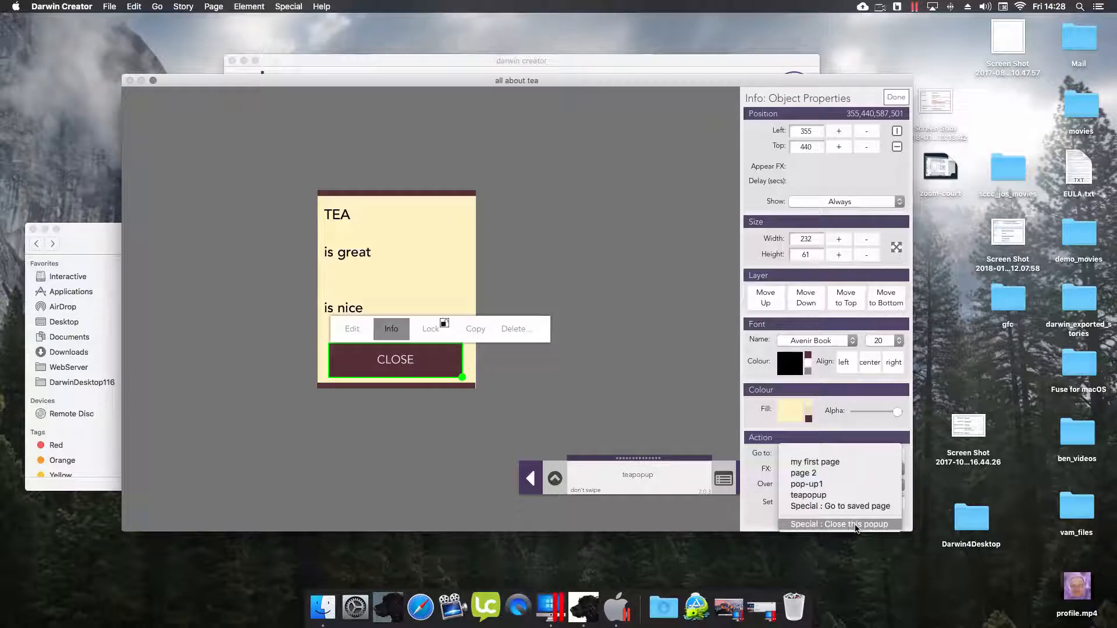
pyautogui.click(856, 525)
pyautogui.click(556, 478)
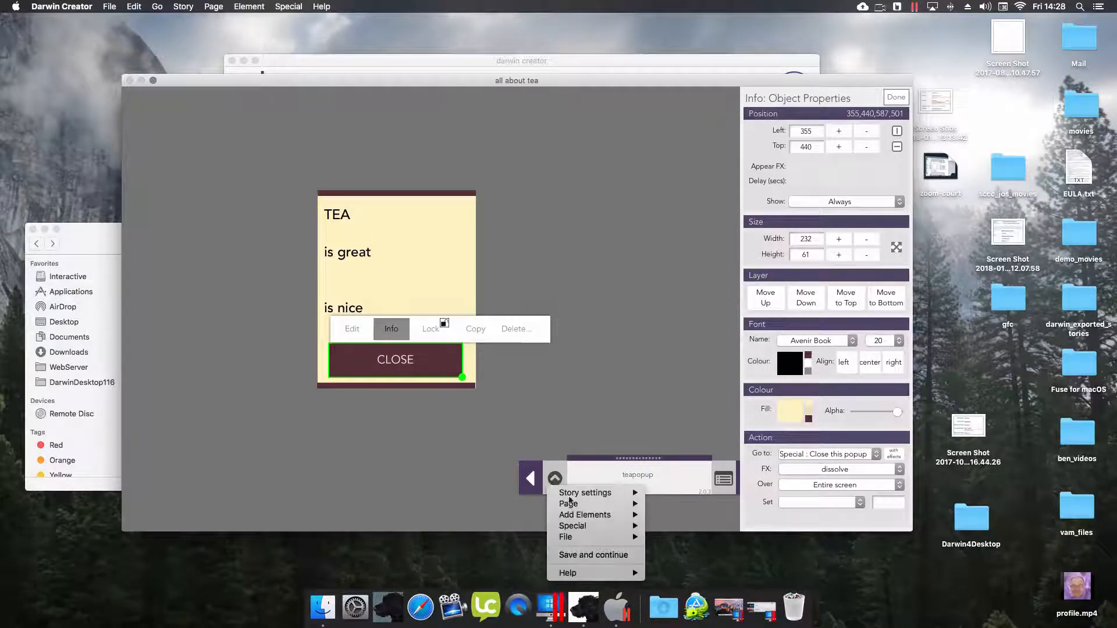
pyautogui.click(578, 555)
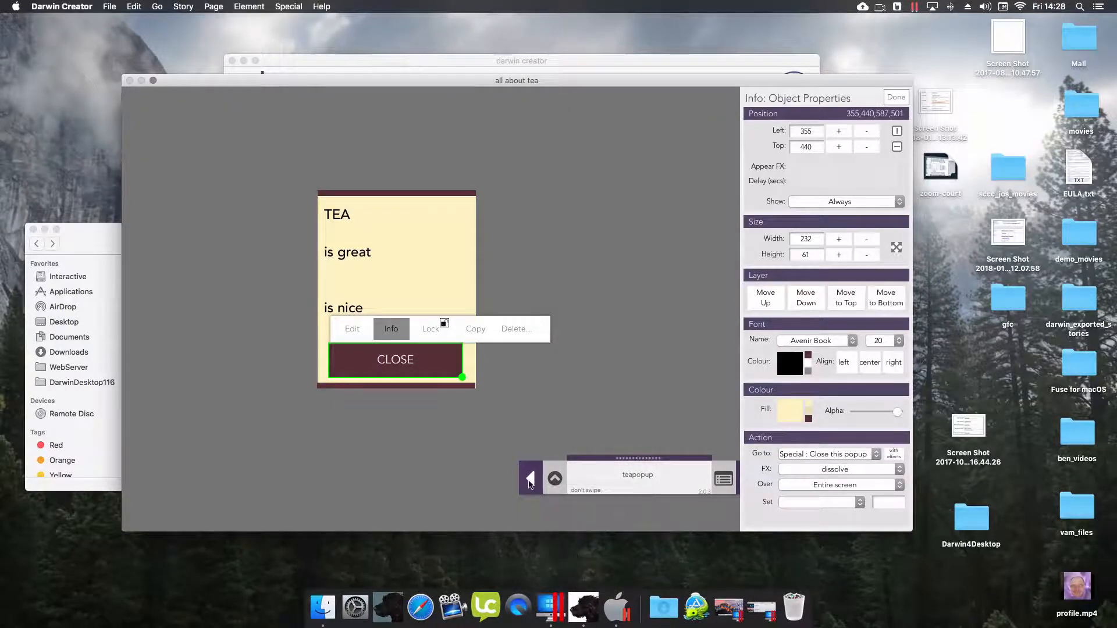
# - Confirm the HOT STUFF cover image still links to page 2, then return to page 2
pyautogui.click(530, 478)
pyautogui.click(531, 479)
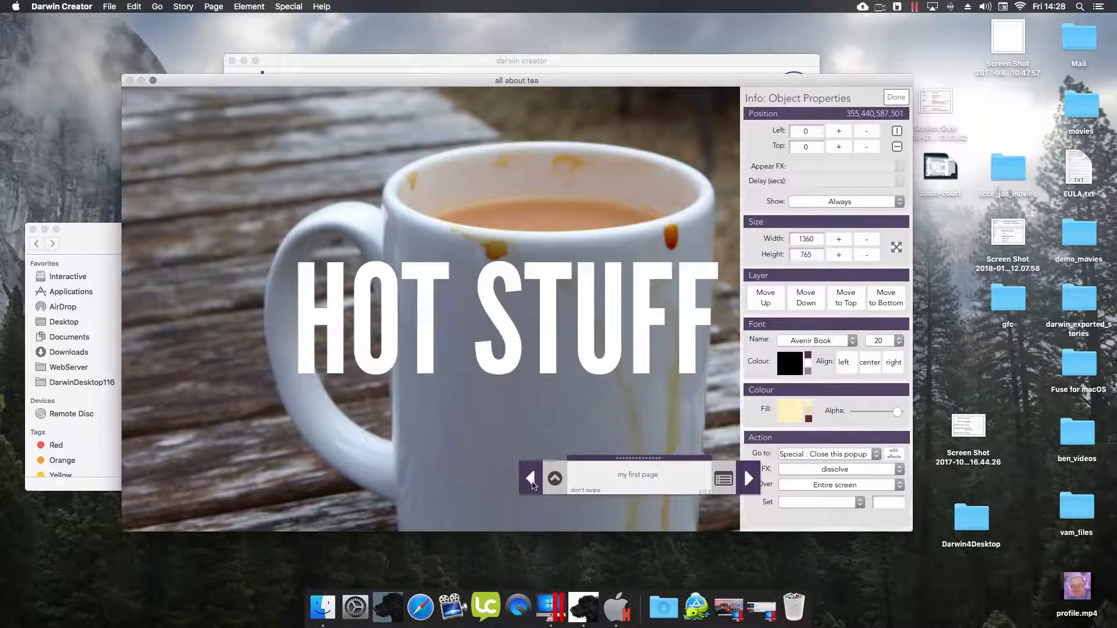
pyautogui.click(419, 459)
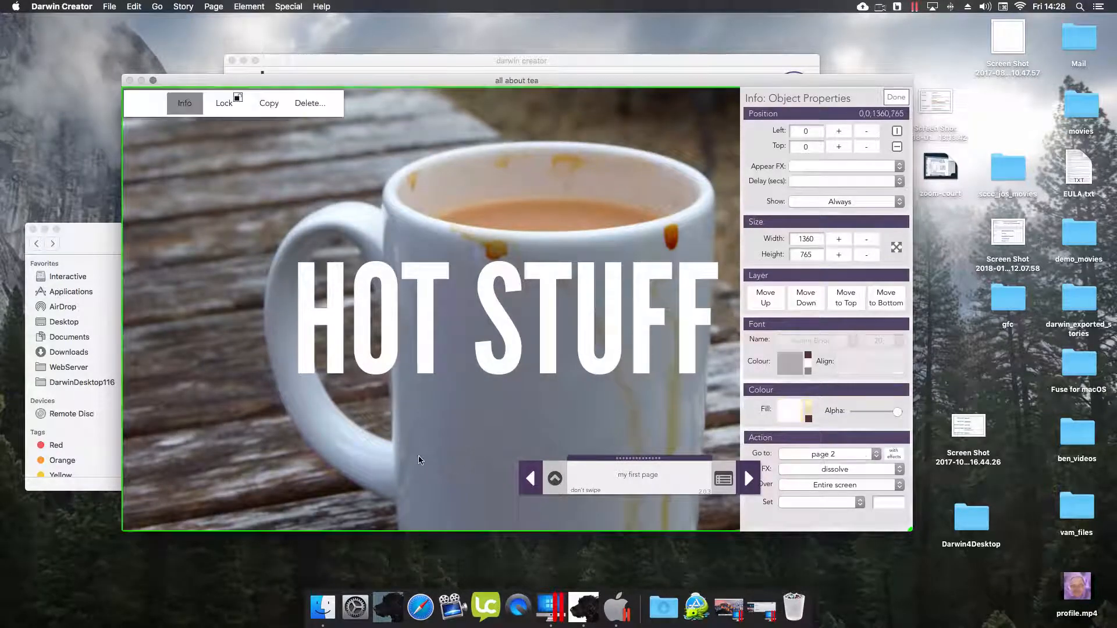
pyautogui.click(802, 456)
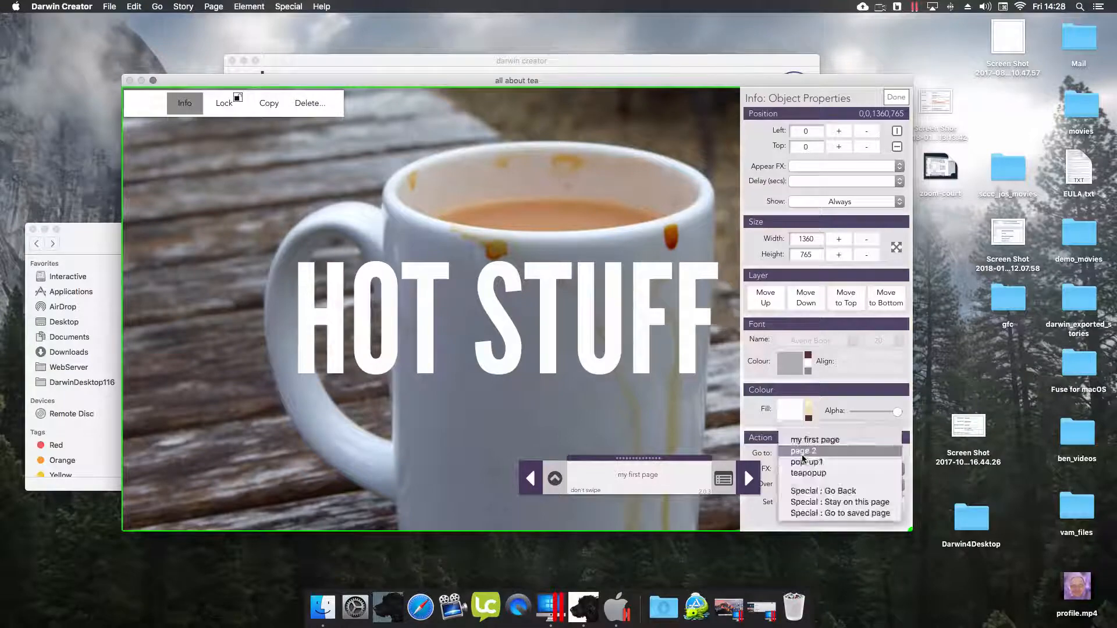
pyautogui.click(815, 489)
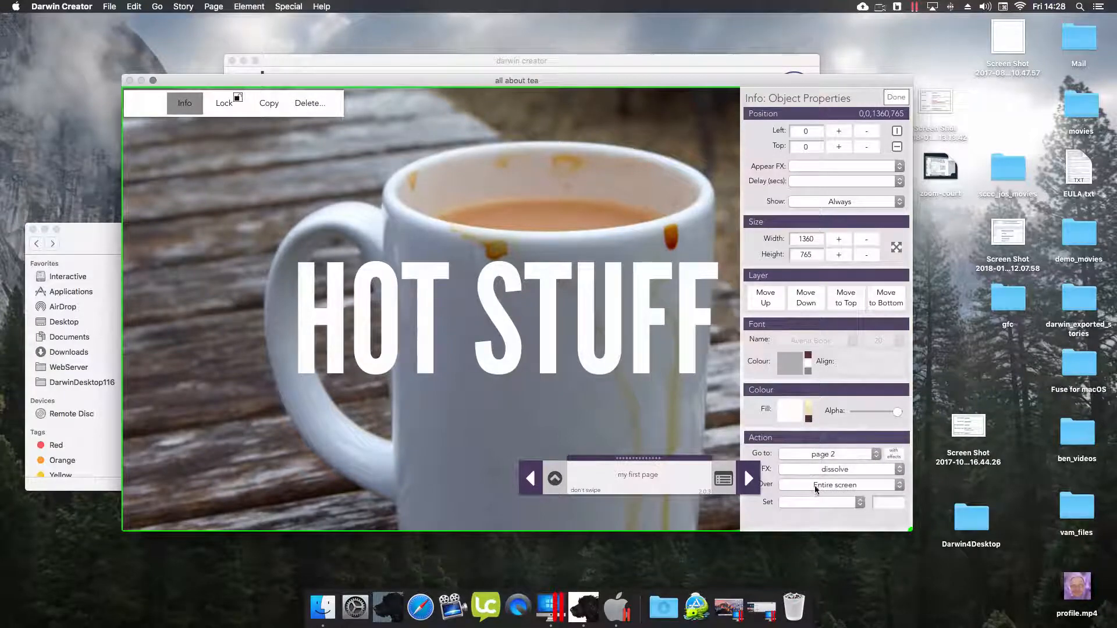
pyautogui.click(750, 478)
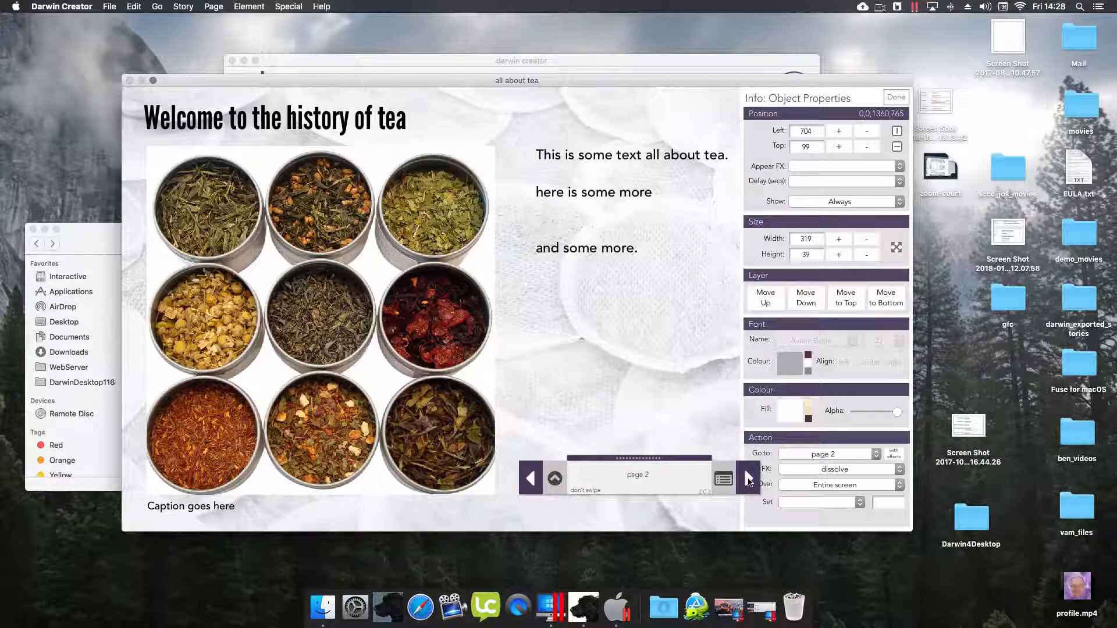
# - Link the word 'tea' in page 2's text block to the teapopup popup
pyautogui.click(357, 343)
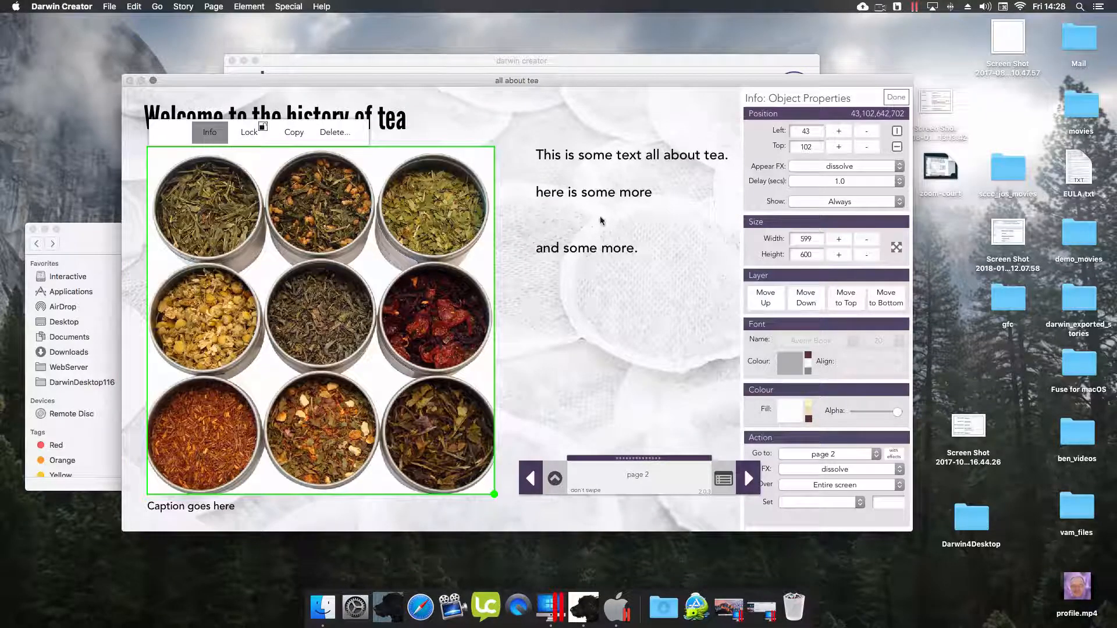
pyautogui.click(600, 198)
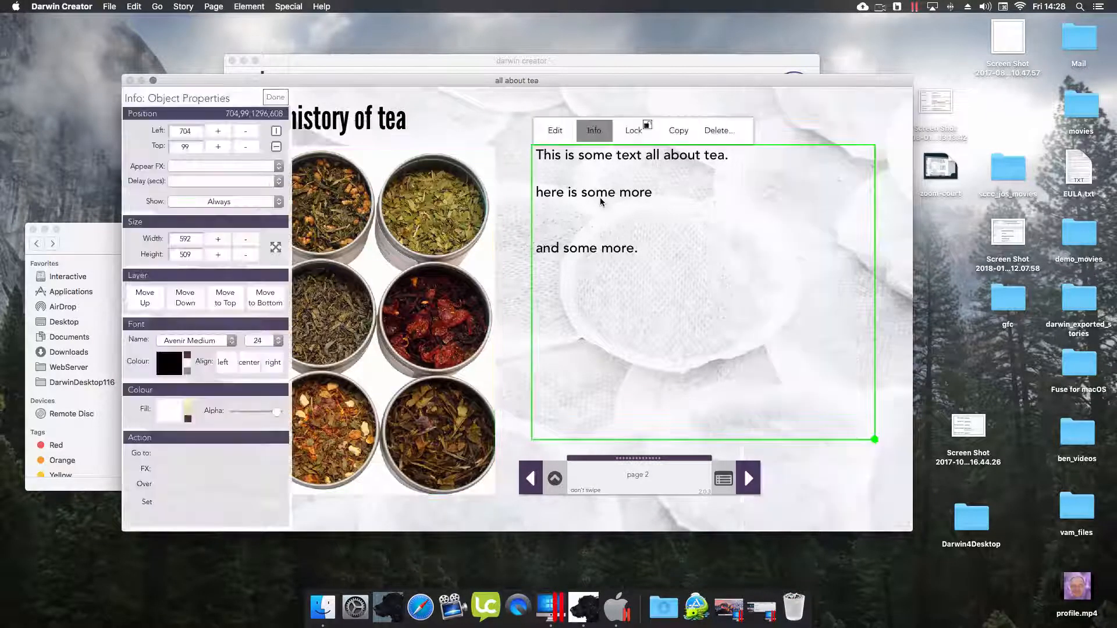
pyautogui.click(556, 132)
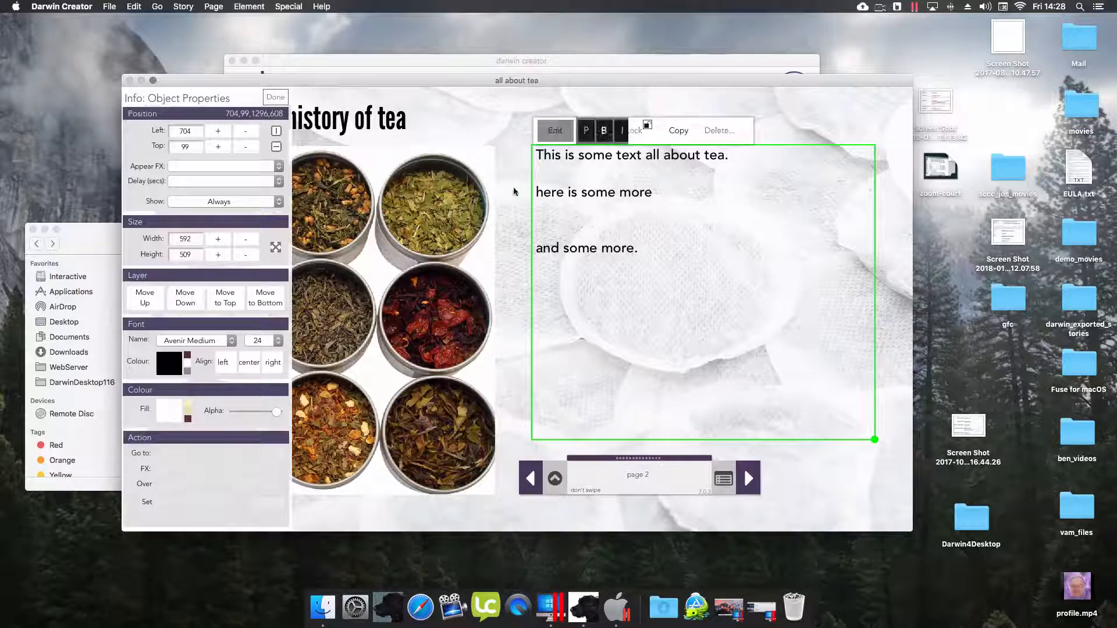
pyautogui.moveTo(705, 156); pyautogui.dragTo(725, 164)
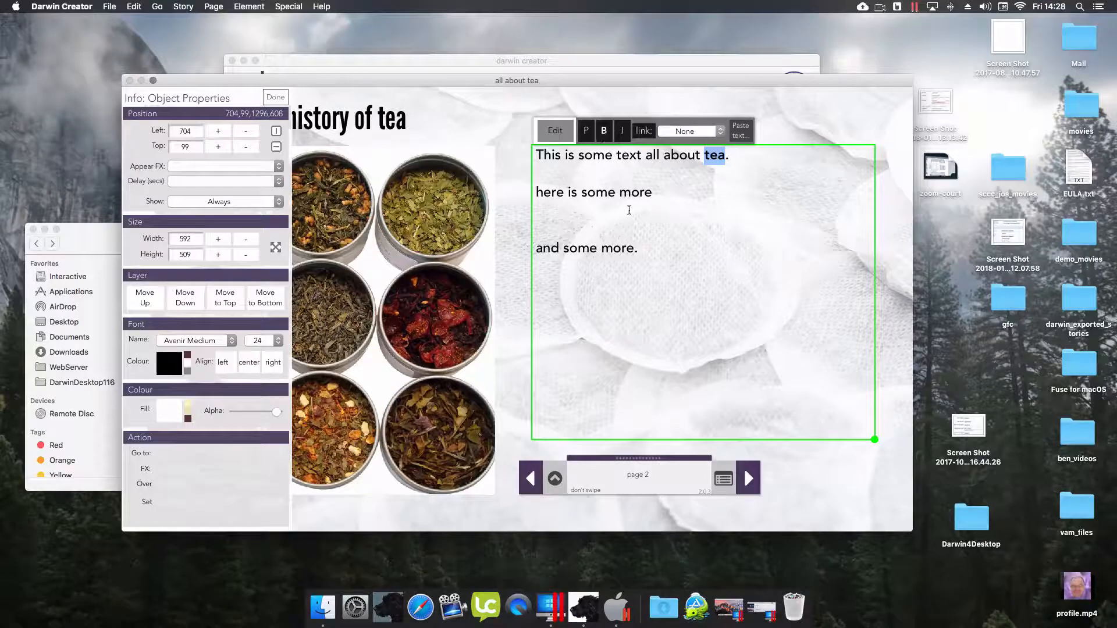
pyautogui.click(678, 139)
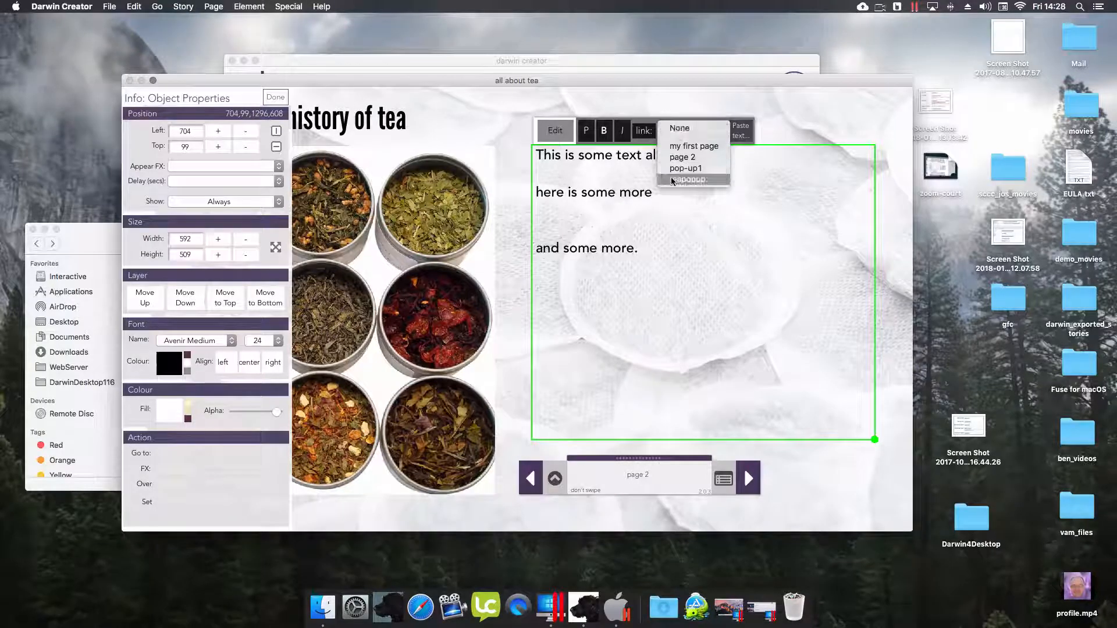
pyautogui.click(644, 135)
pyautogui.click(665, 132)
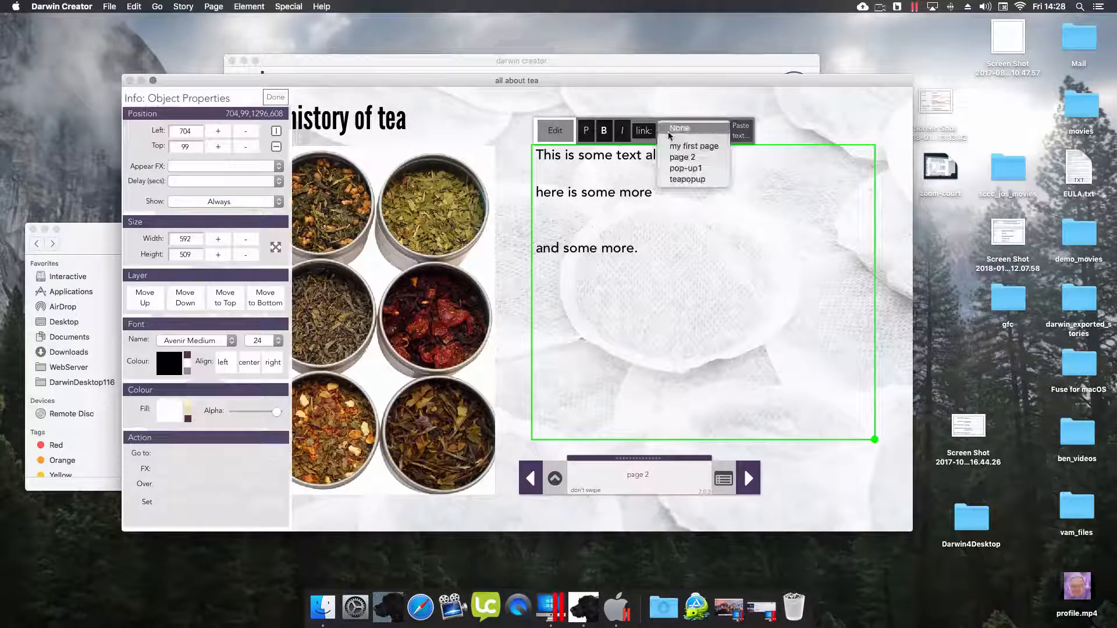
pyautogui.click(689, 179)
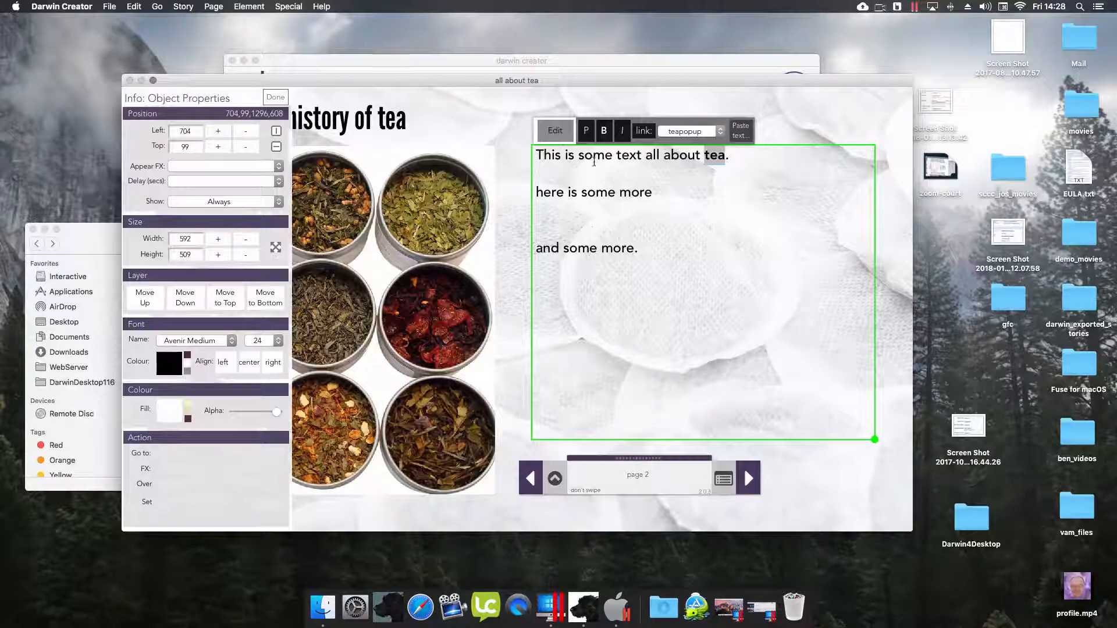
pyautogui.click(553, 132)
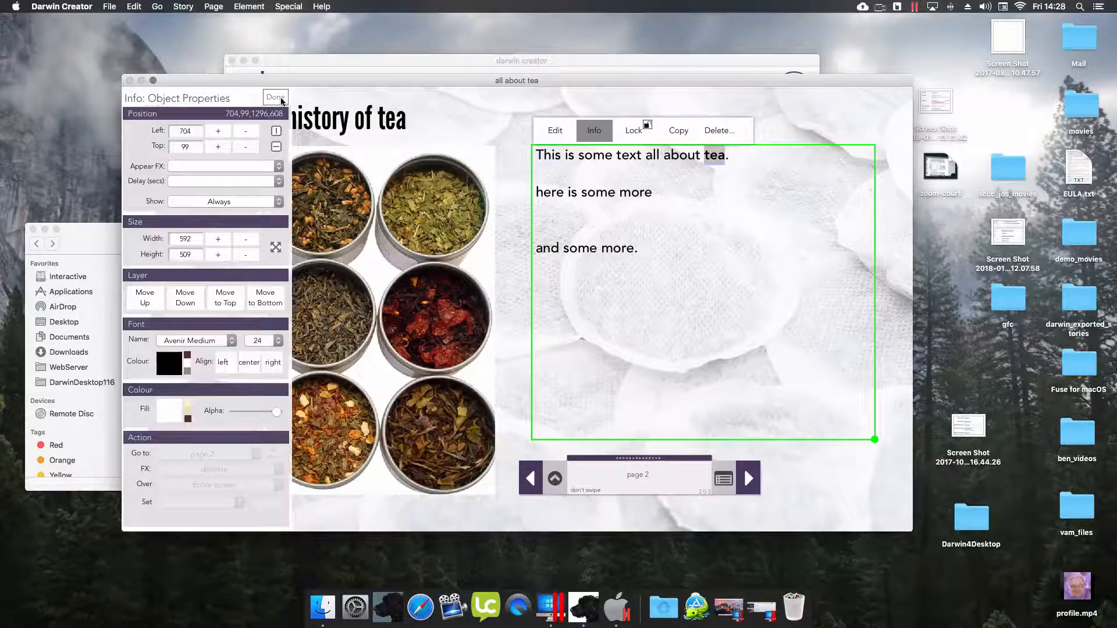
# - Shrink the tea-tins image and move the 'Caption goes here' box up beneath it
pyautogui.click(282, 100)
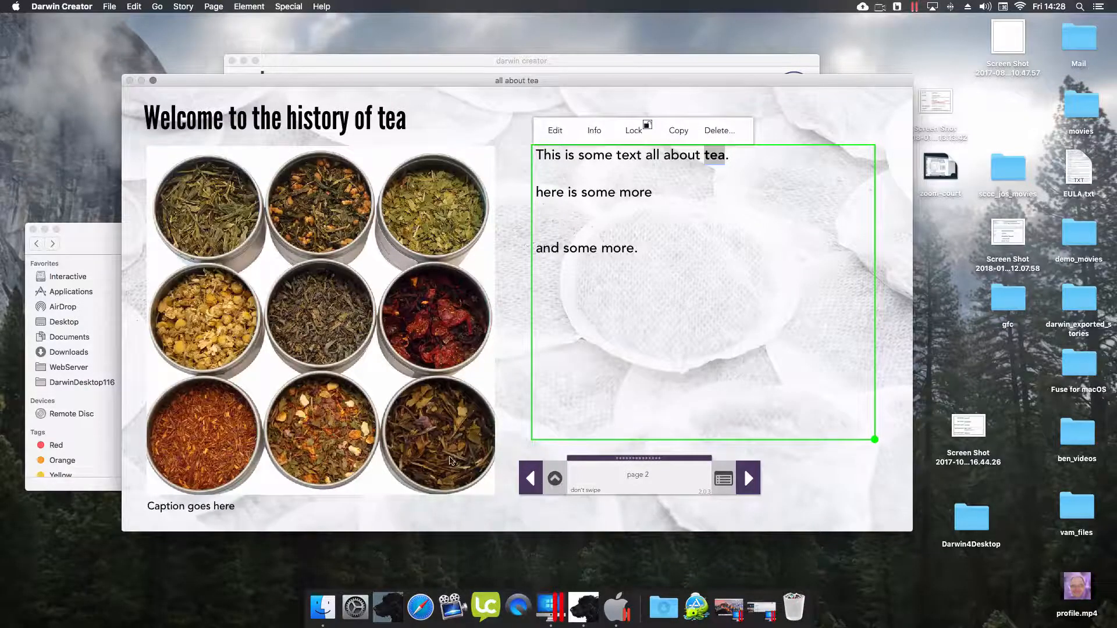
pyautogui.click(432, 352)
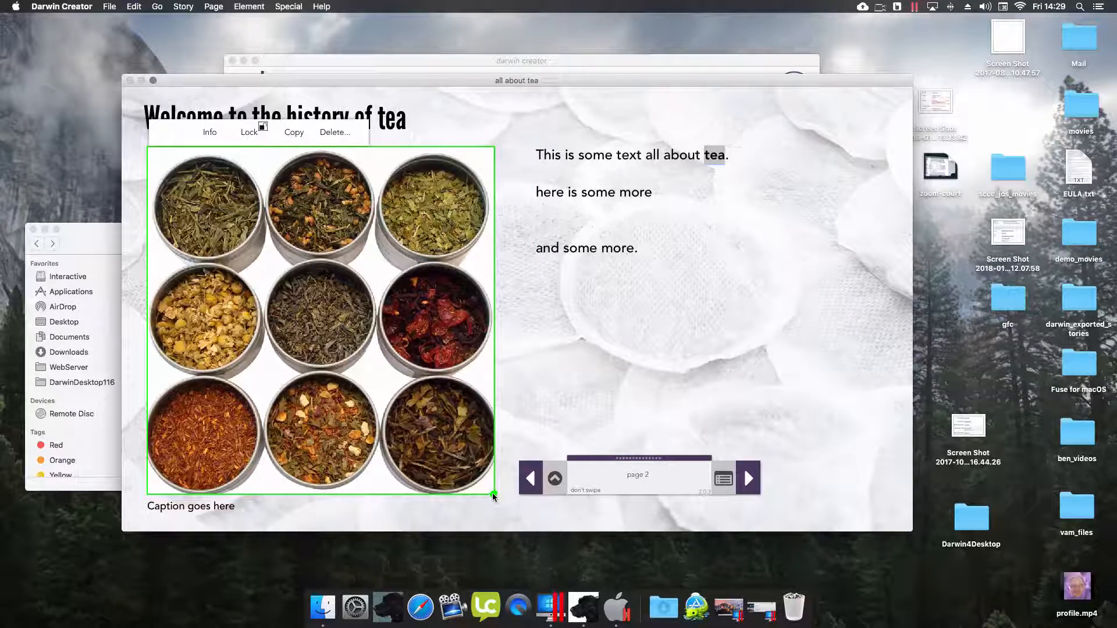
pyautogui.moveTo(494, 497); pyautogui.dragTo(451, 449)
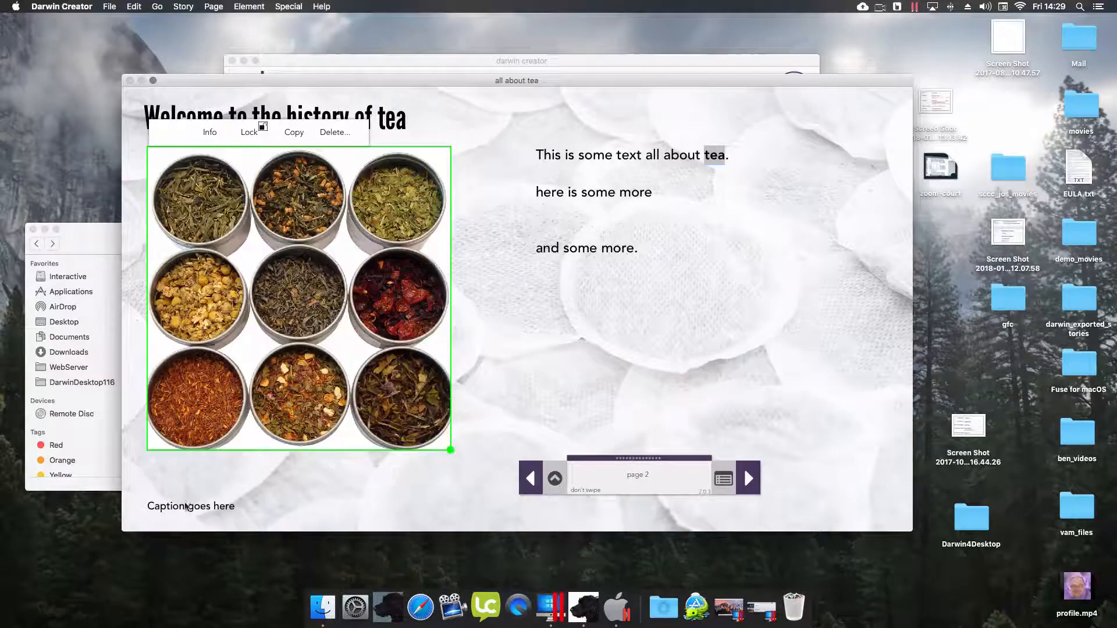
pyautogui.moveTo(188, 508); pyautogui.dragTo(191, 464)
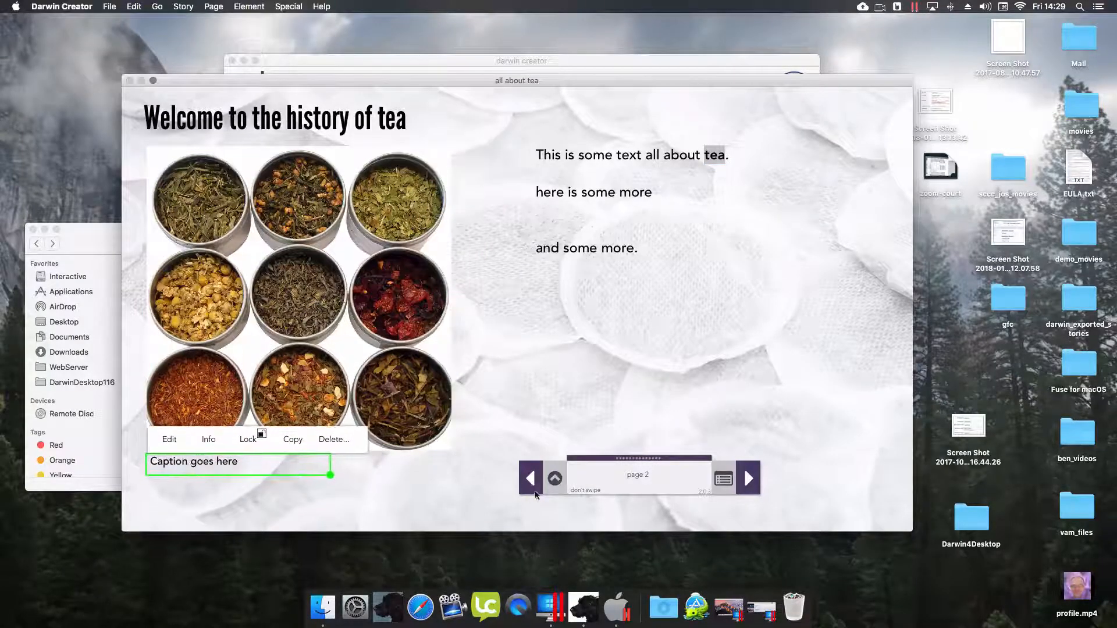
pyautogui.click(555, 478)
# - Add a new button named HOME to page 2
pyautogui.moveTo(587, 515)
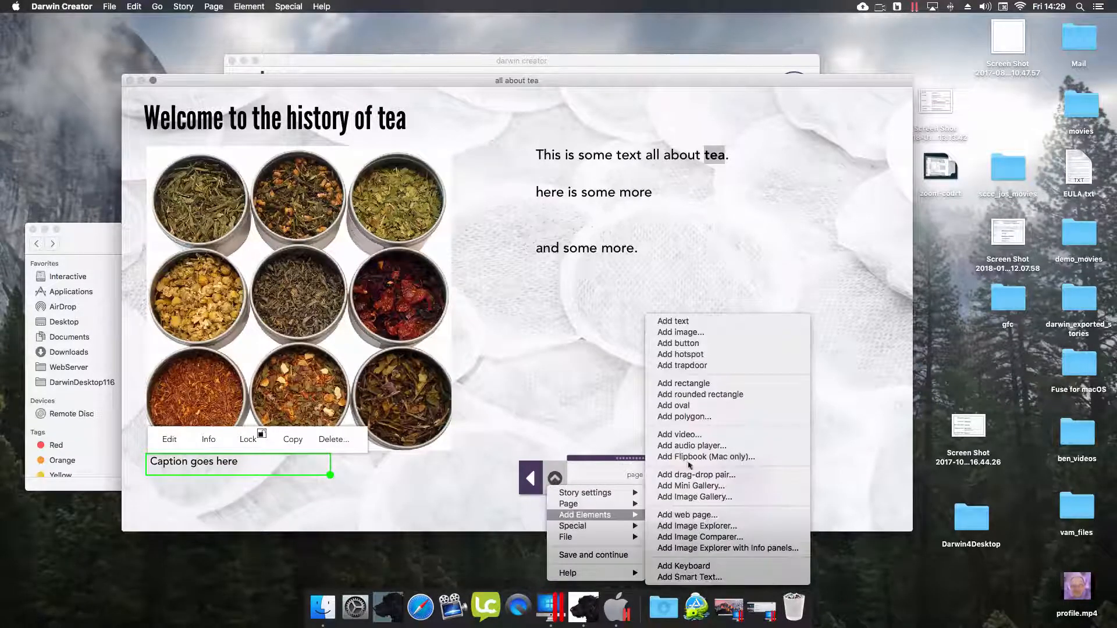
pyautogui.click(674, 343)
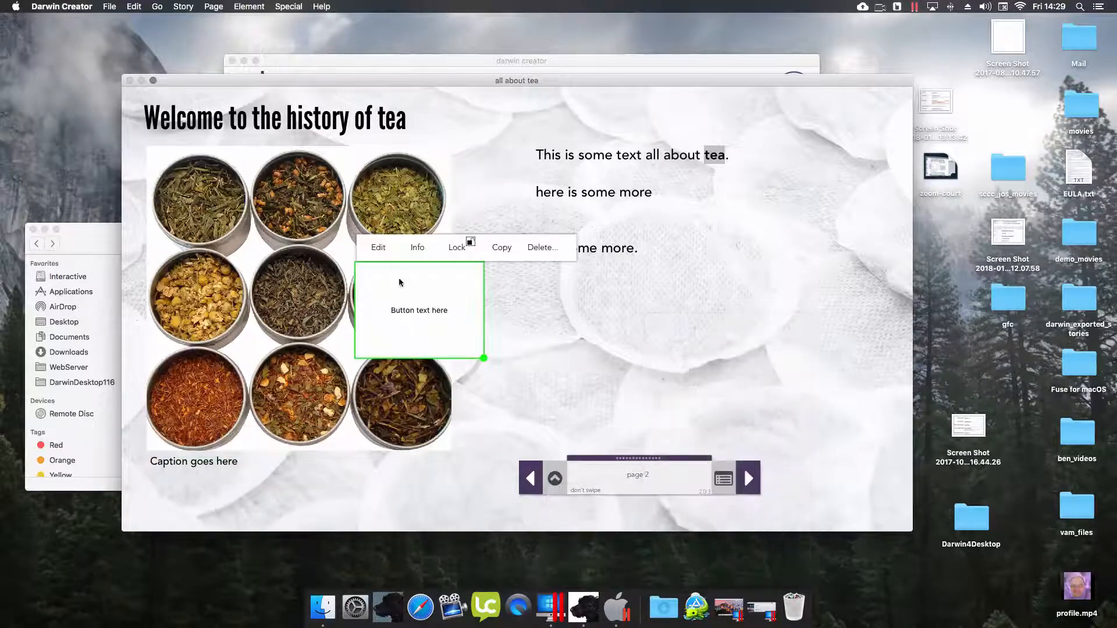
pyautogui.click(378, 248)
pyautogui.write('HOME')
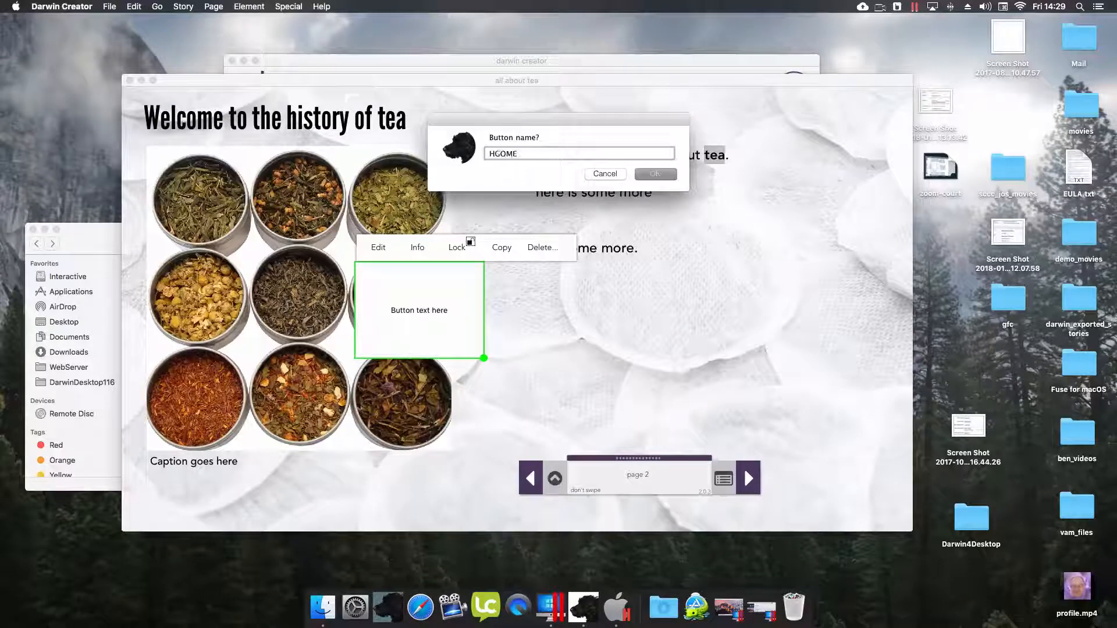
pyautogui.press('BackSpace')
pyautogui.press('BackSpace')
pyautogui.write('HOMWE')
pyautogui.press('BackSpace')
pyautogui.press('BackSpace')
pyautogui.press('BackSpace')
pyautogui.write('OME')
pyautogui.press('Return')
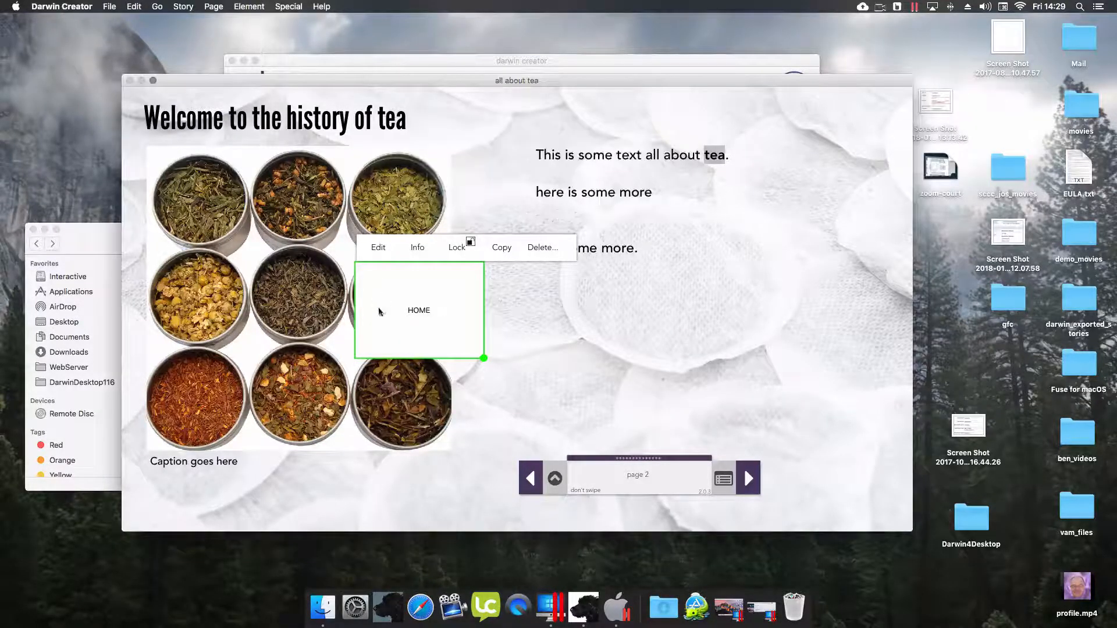
# - Style HOME with maroon fill and white LeagueGothic-Regular 34 label, shrinking it to 151 × 65
pyautogui.click(417, 249)
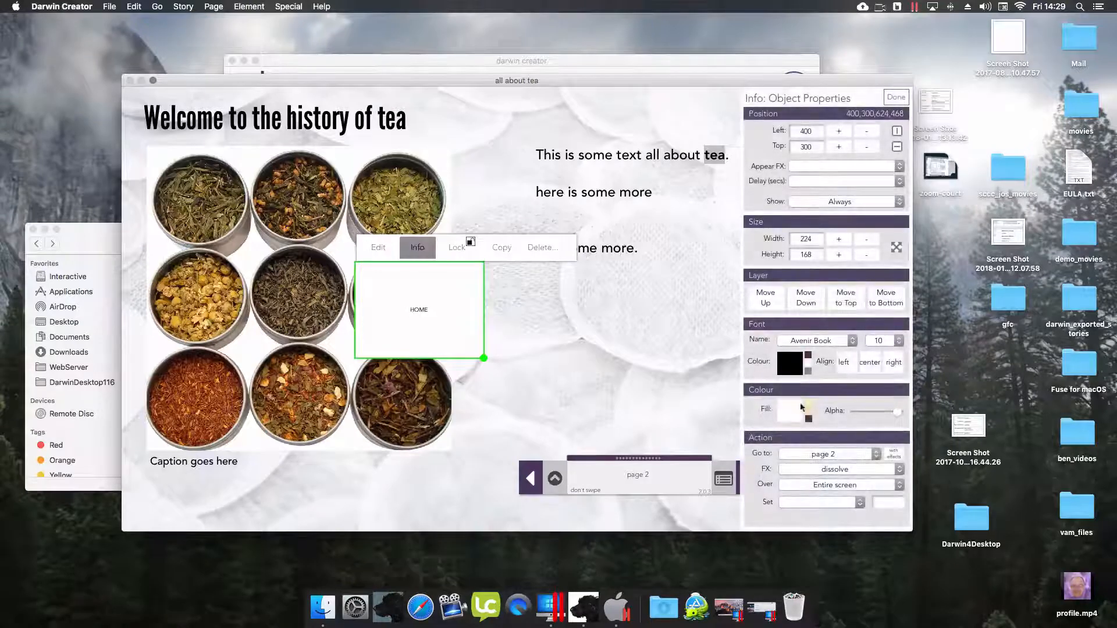
pyautogui.click(809, 420)
pyautogui.click(808, 363)
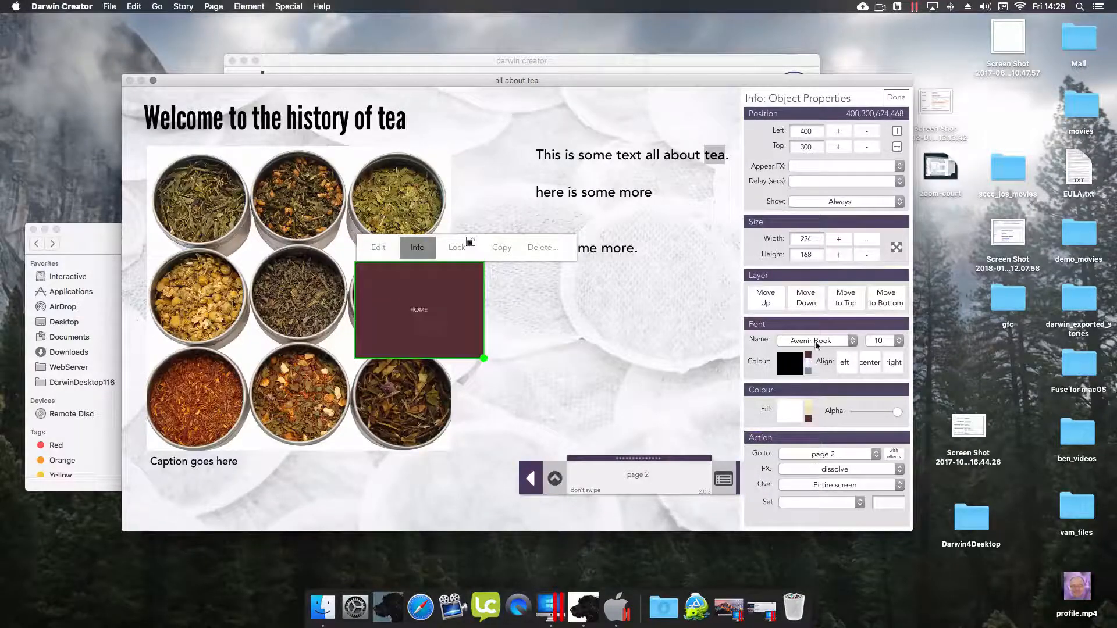
pyautogui.click(818, 343)
pyautogui.click(823, 363)
pyautogui.click(883, 343)
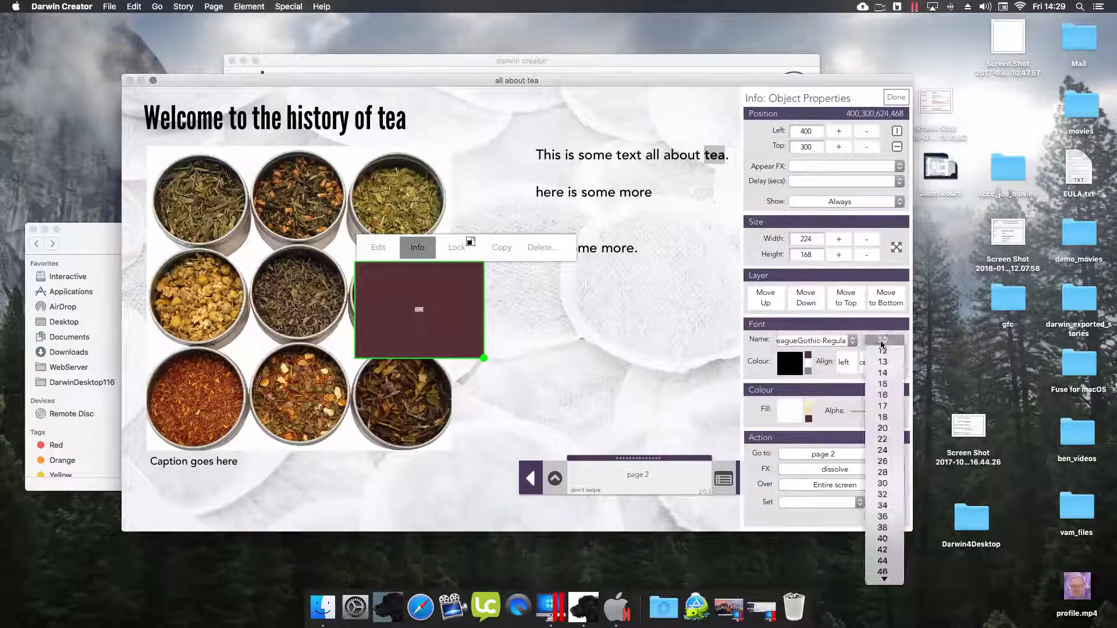
pyautogui.click(880, 505)
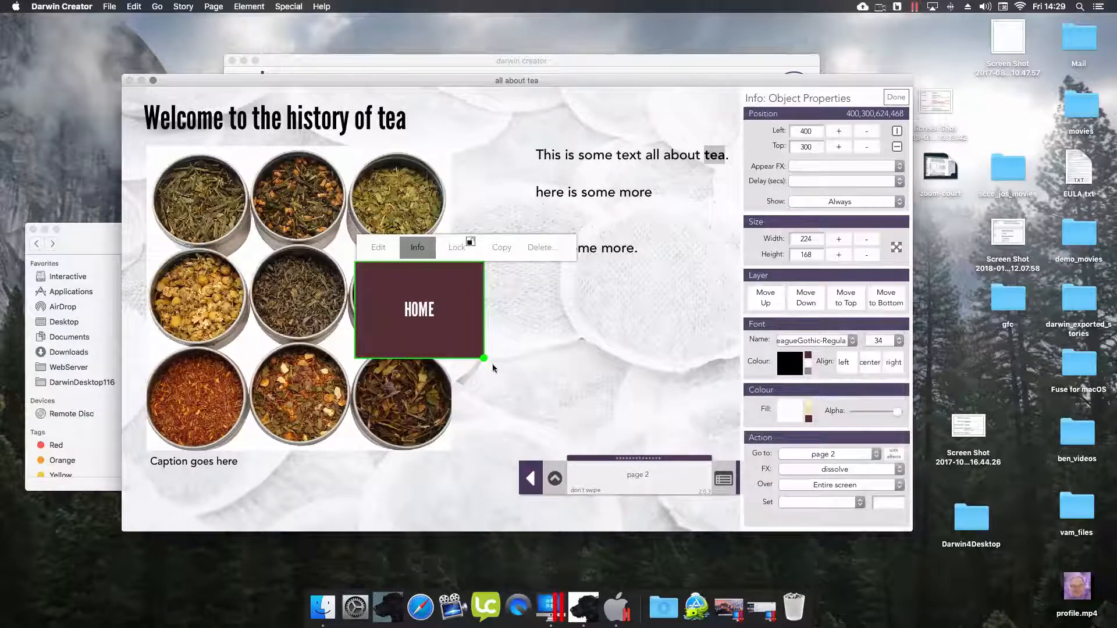
pyautogui.moveTo(484, 358); pyautogui.dragTo(198, 515)
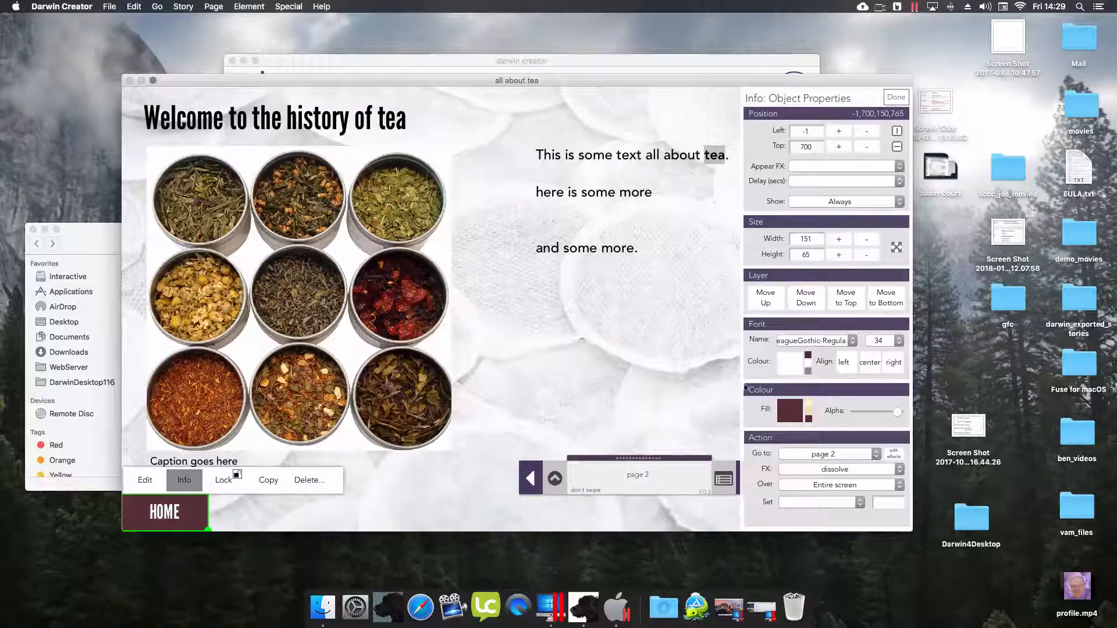
# - Make the HOME button push in from the right after a 3.0-second delay
pyautogui.click(814, 167)
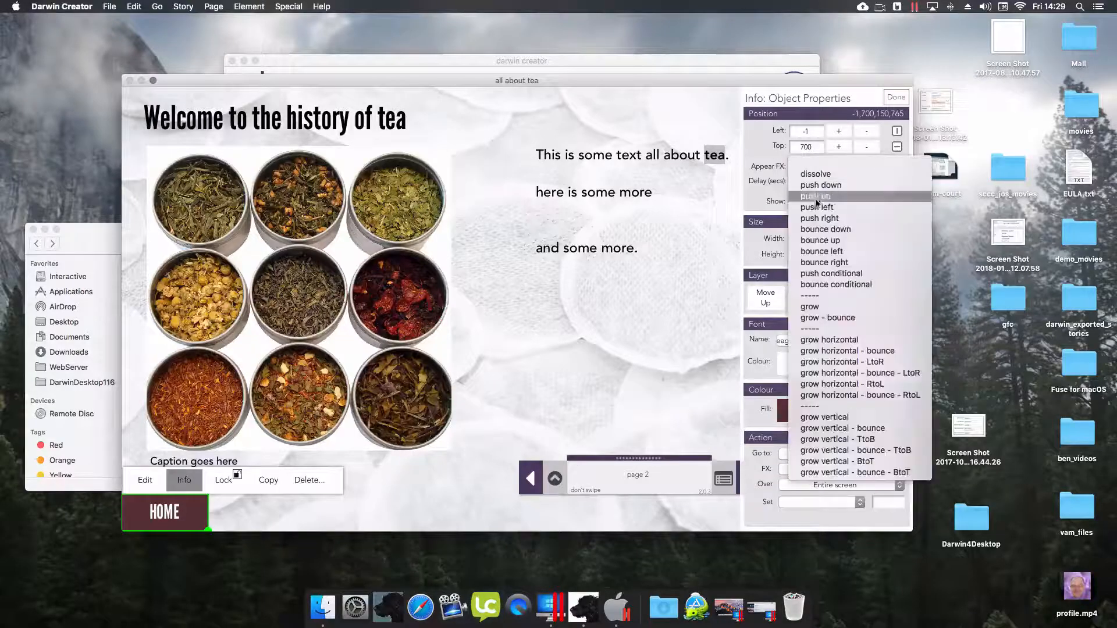
pyautogui.click(818, 218)
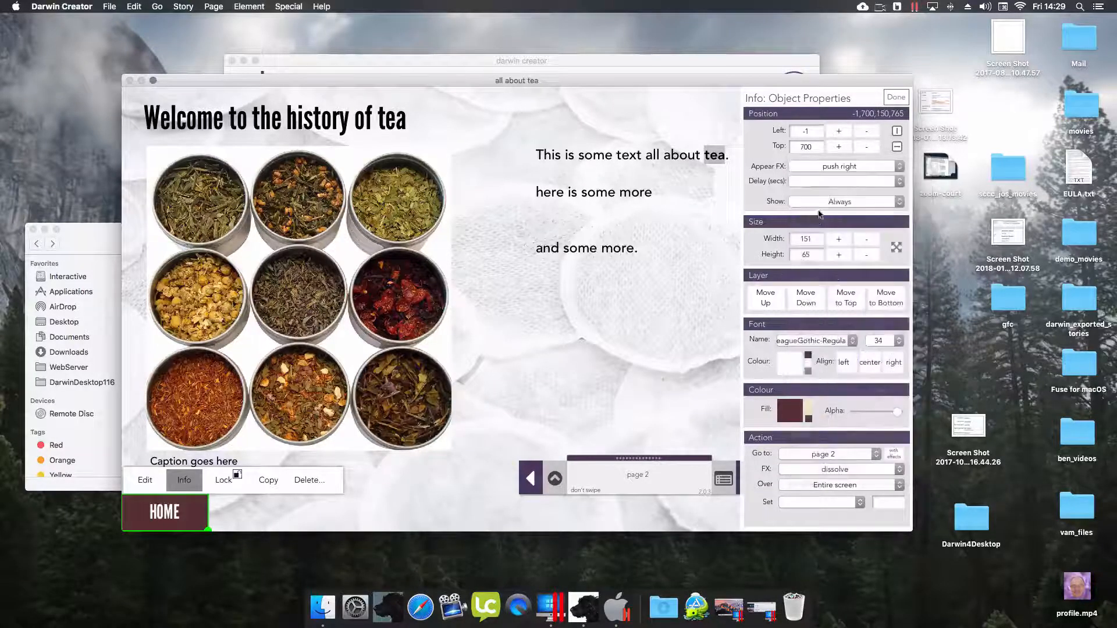
pyautogui.click(816, 181)
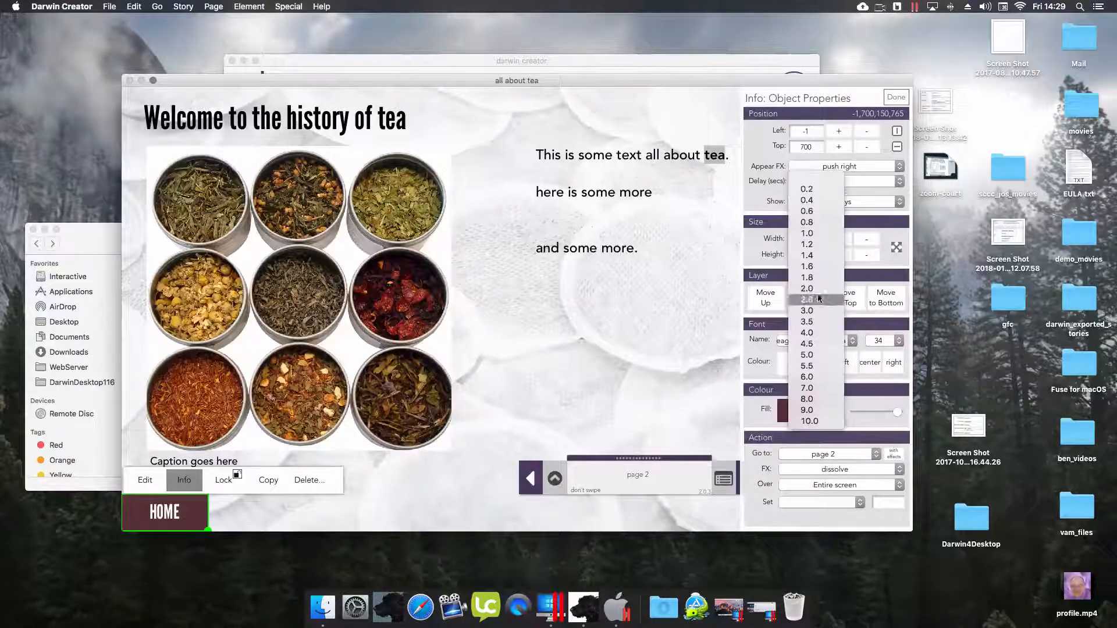
pyautogui.click(815, 309)
# - Link HOME to 'my first page' with a dissolve transition
pyautogui.click(799, 457)
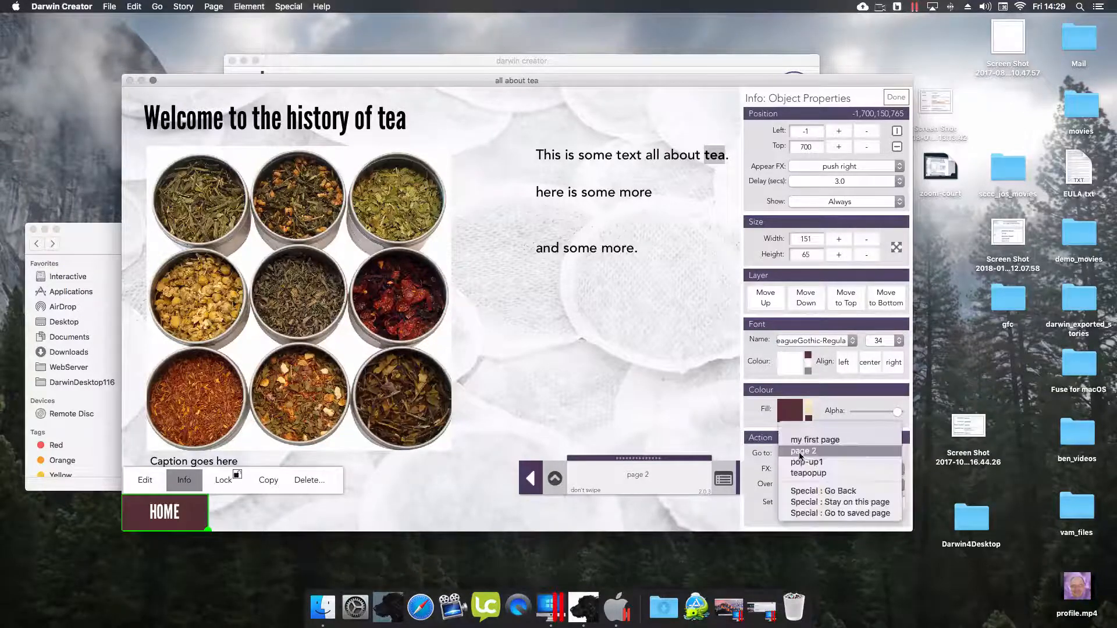
pyautogui.click(803, 435)
pyautogui.click(801, 469)
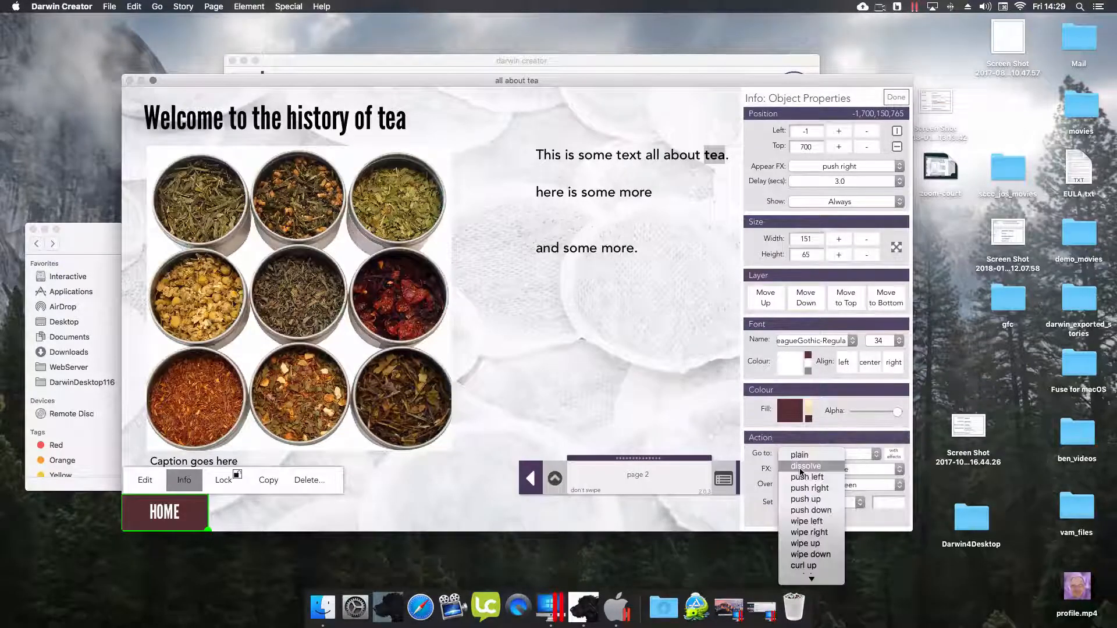
pyautogui.click(803, 466)
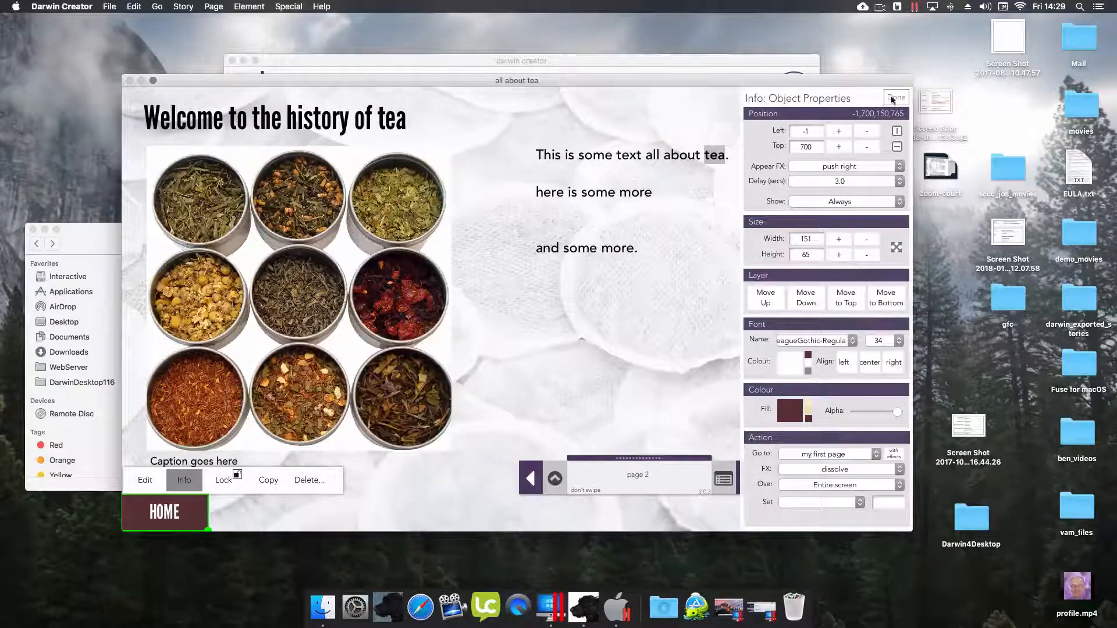
pyautogui.click(895, 97)
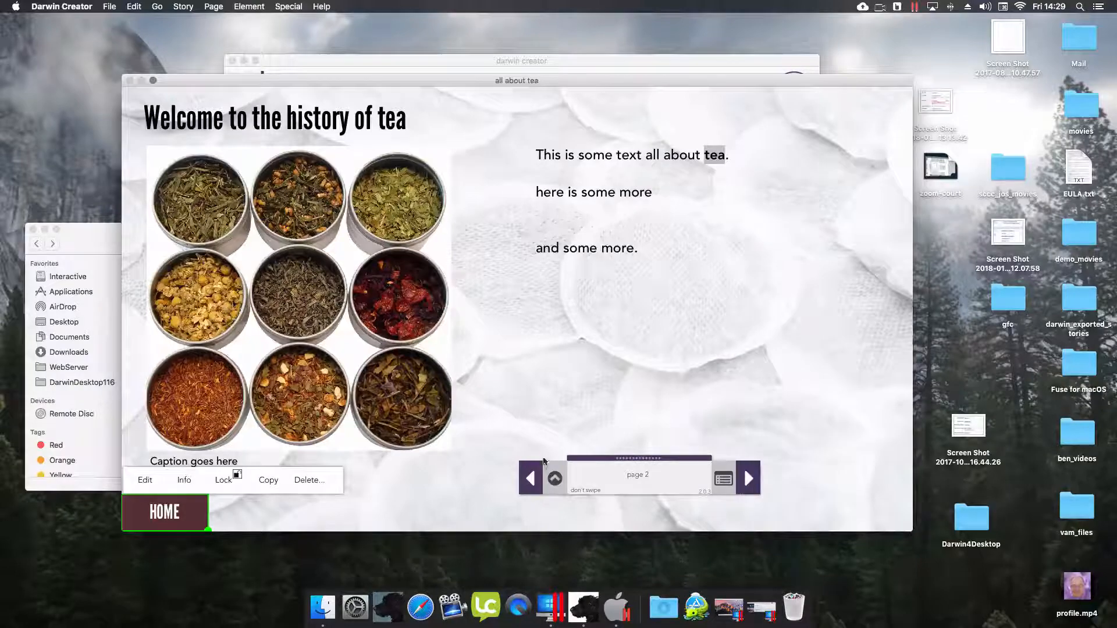
pyautogui.click(555, 478)
# - Save and close the story, then play 'all about tea' through to the tea history page
pyautogui.moveTo(575, 538)
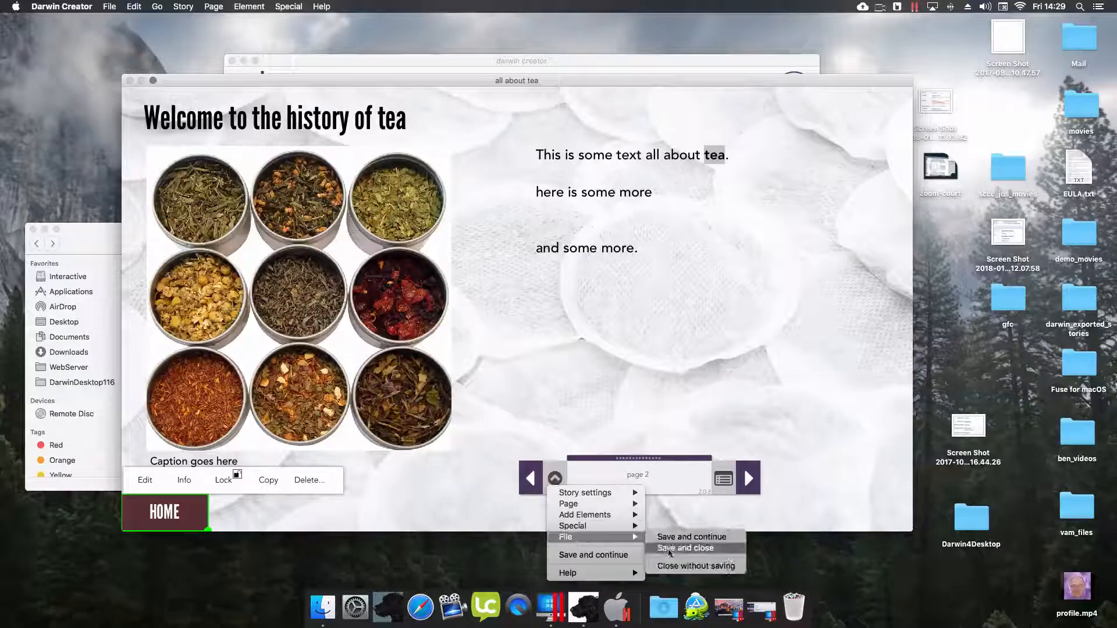
pyautogui.click(674, 549)
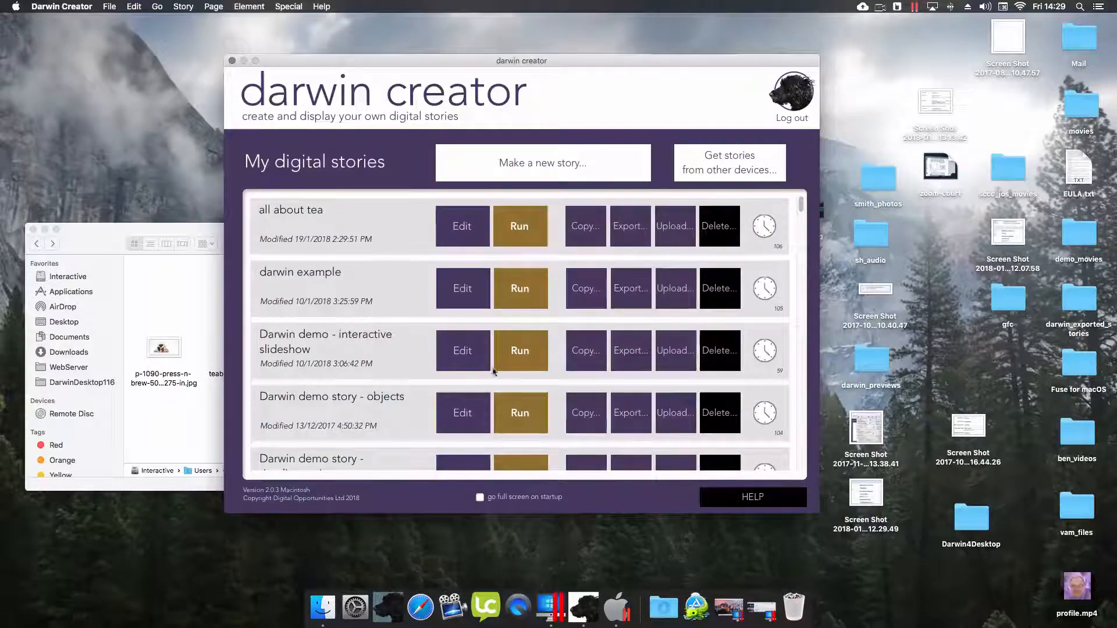
pyautogui.click(505, 220)
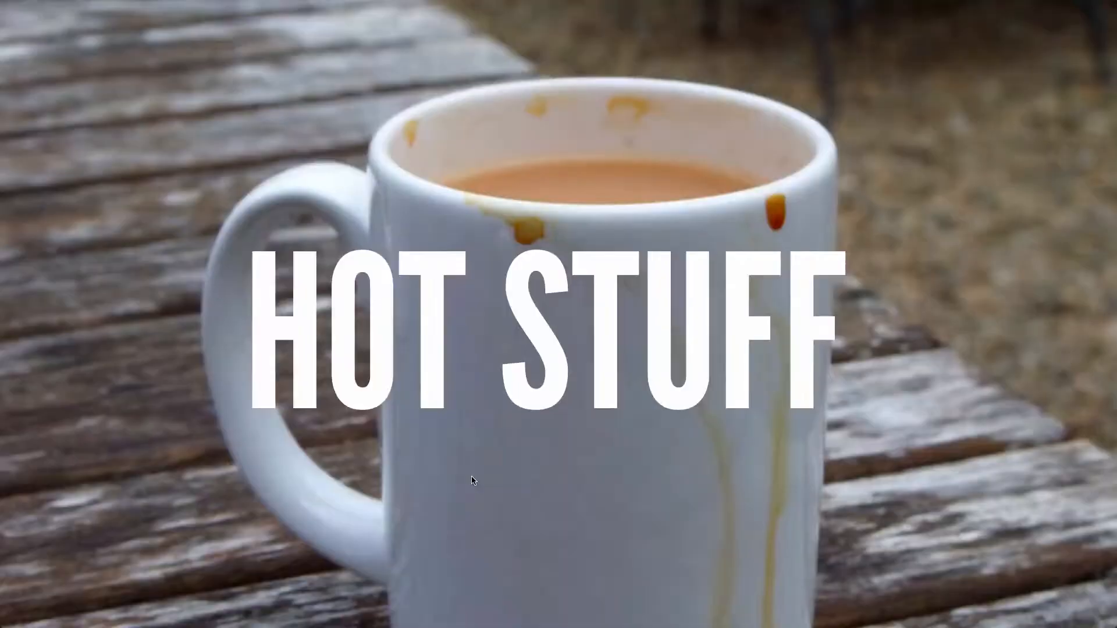
pyautogui.click(473, 477)
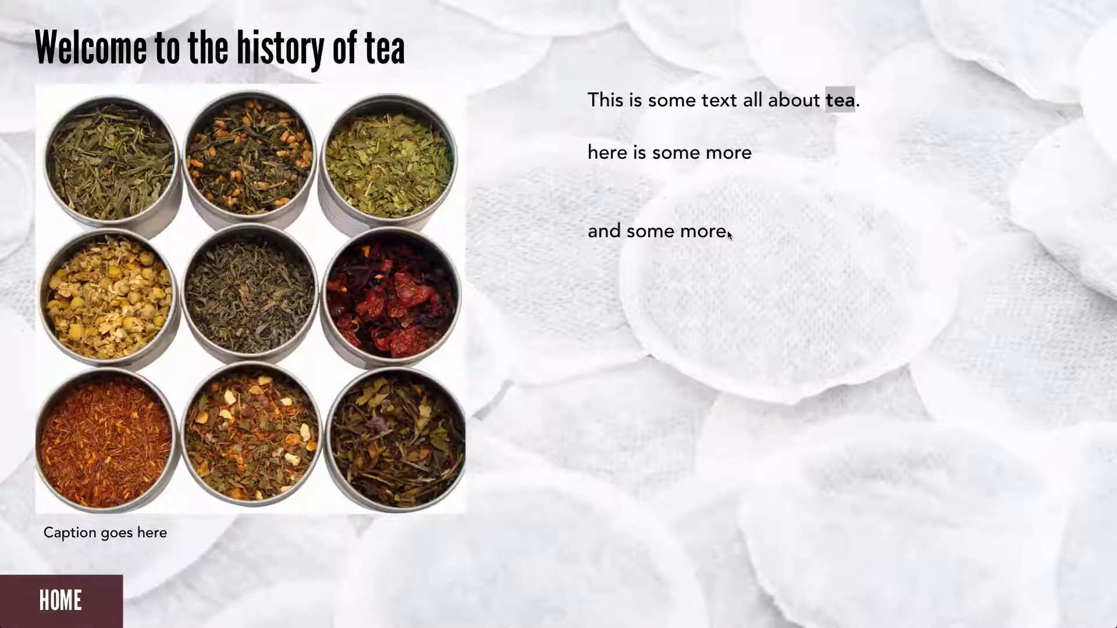
pyautogui.press('Escape')
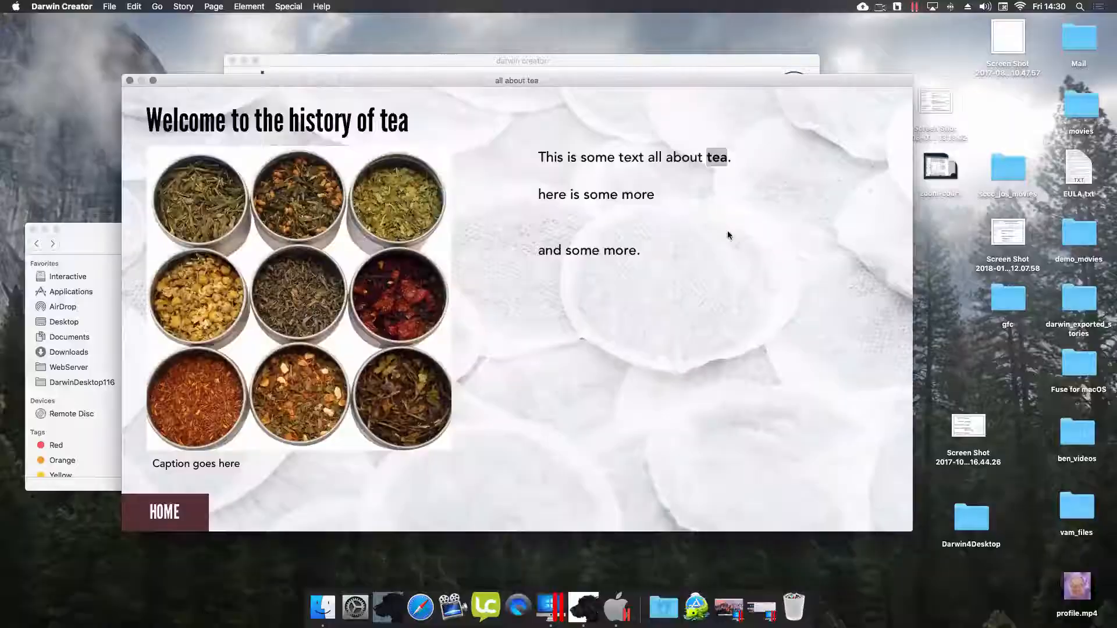
# - Reopen the story and make HOT STUFF bounce in from the right after 0.2 s
pyautogui.click(129, 81)
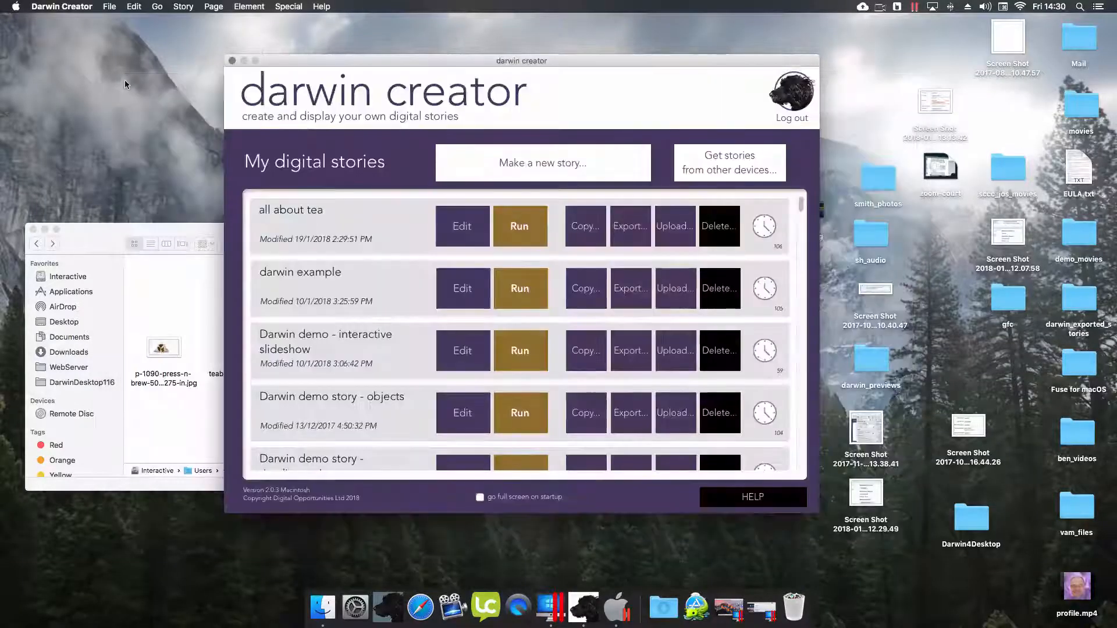
pyautogui.click(448, 225)
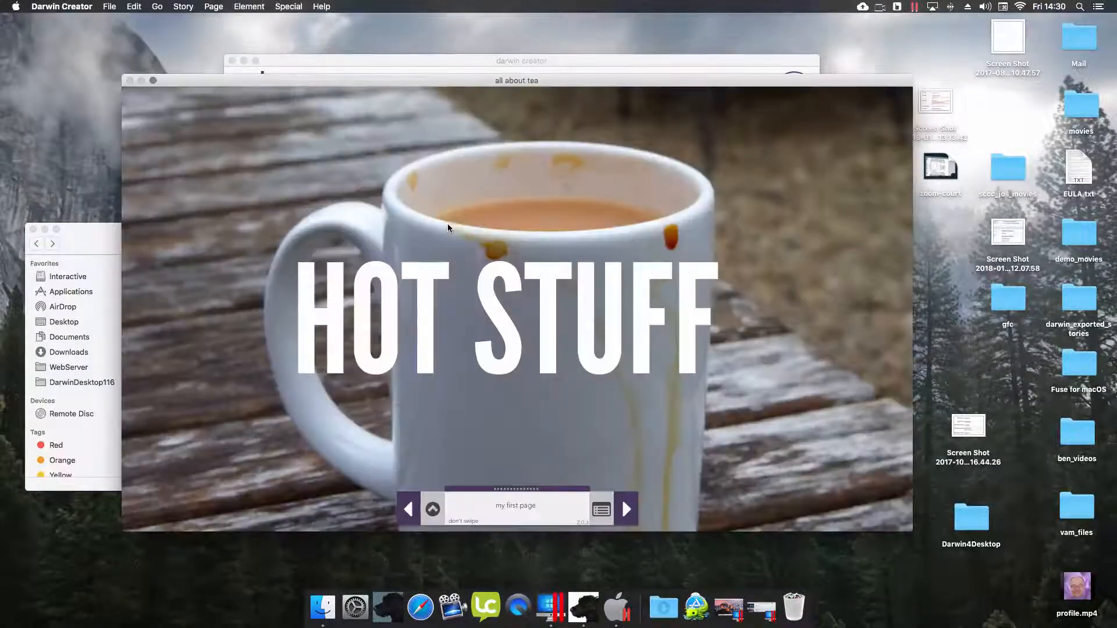
pyautogui.click(504, 324)
pyautogui.click(341, 197)
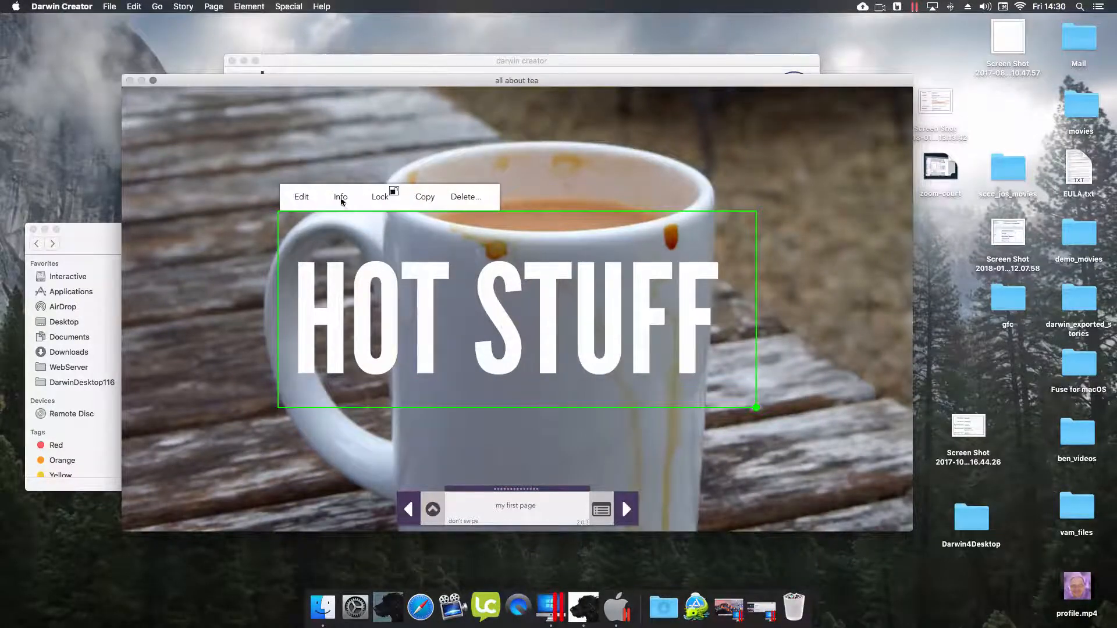
pyautogui.click(808, 169)
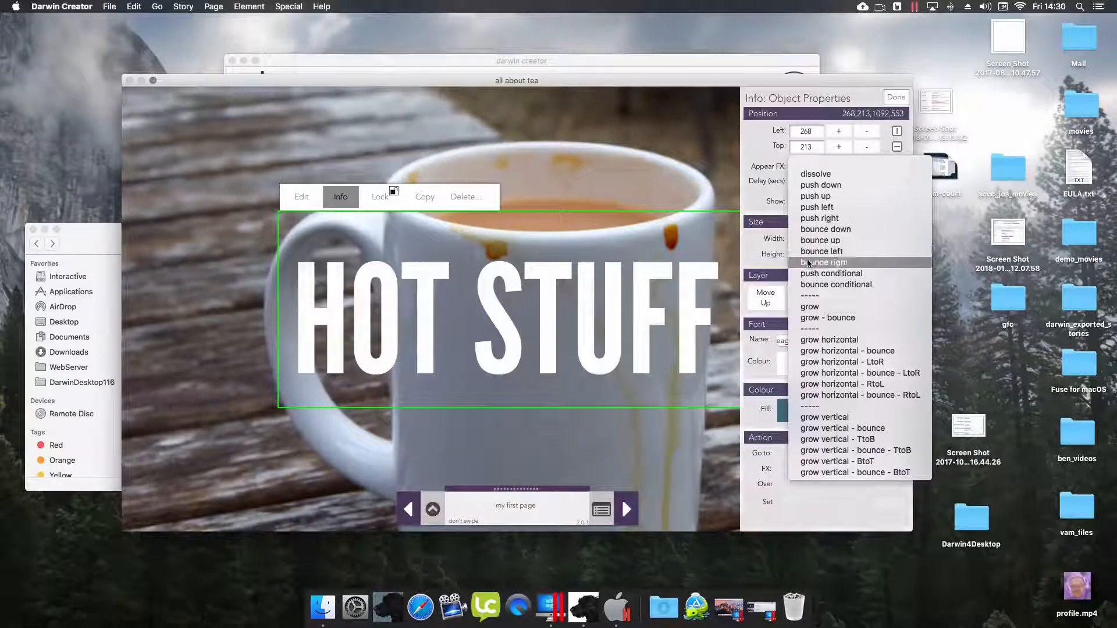
pyautogui.click(809, 263)
pyautogui.click(823, 182)
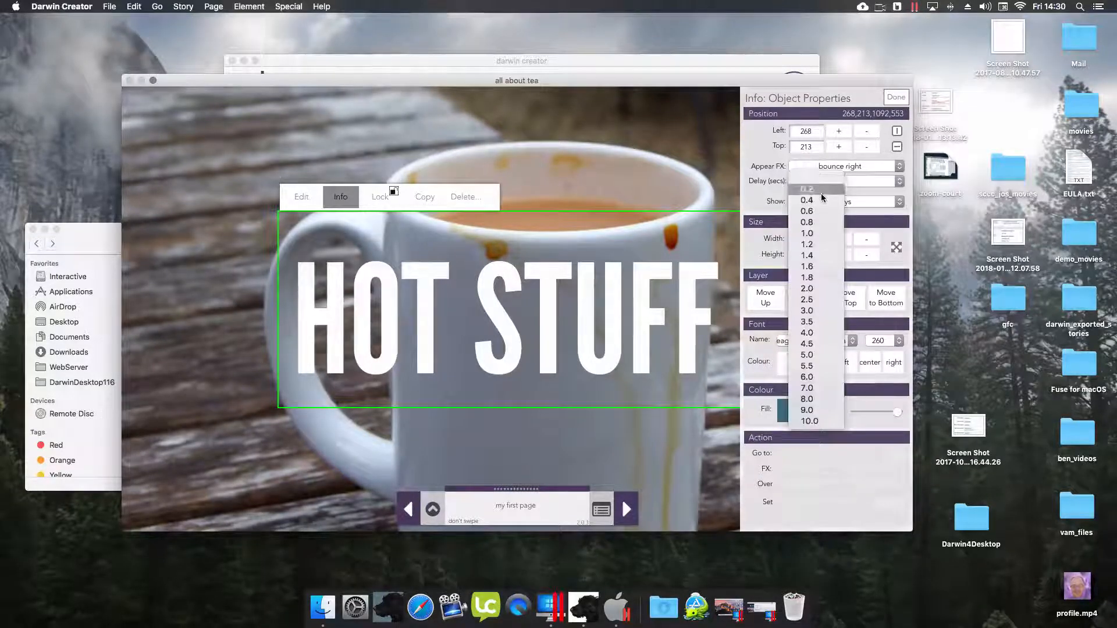
pyautogui.click(817, 195)
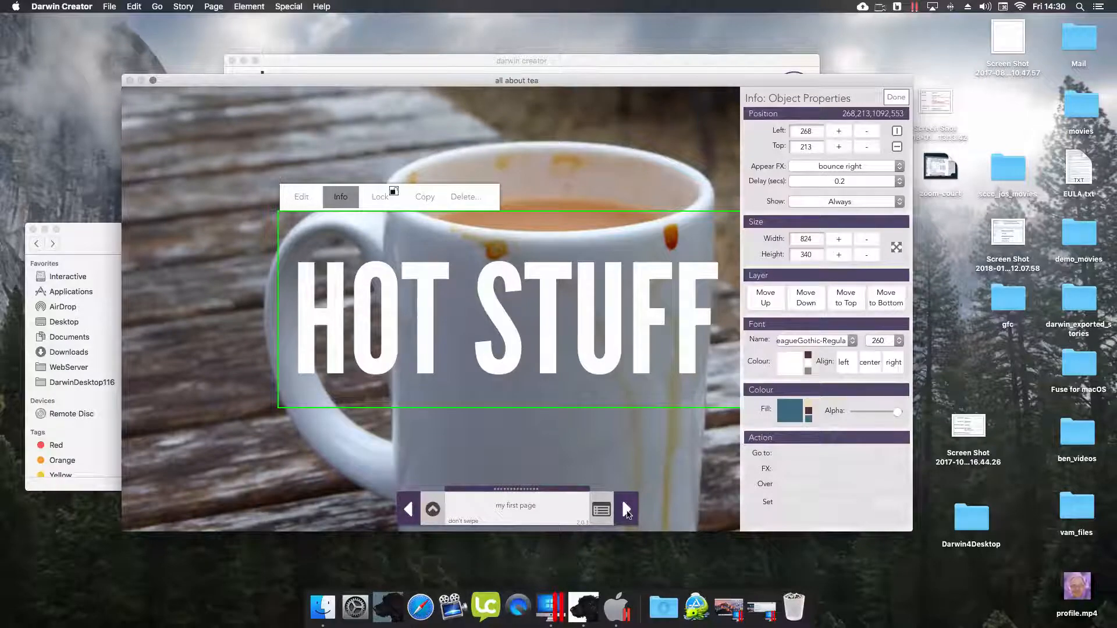
# - Make page 2's body text dissolve in after a 1.6-second delay
pyautogui.click(627, 510)
pyautogui.click(580, 194)
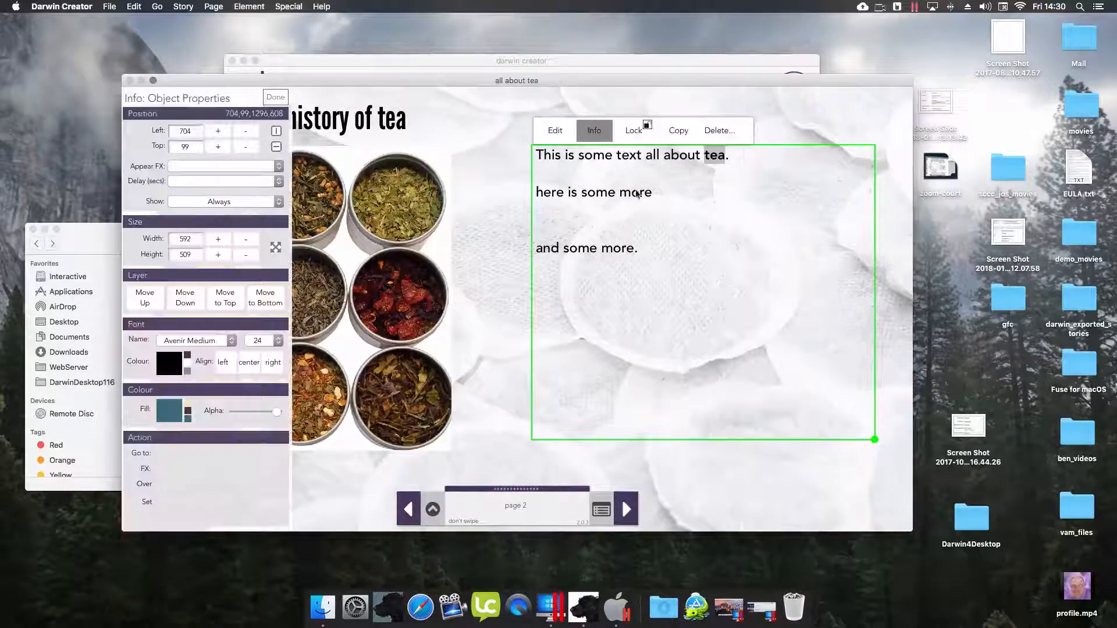
pyautogui.click(202, 167)
pyautogui.click(204, 174)
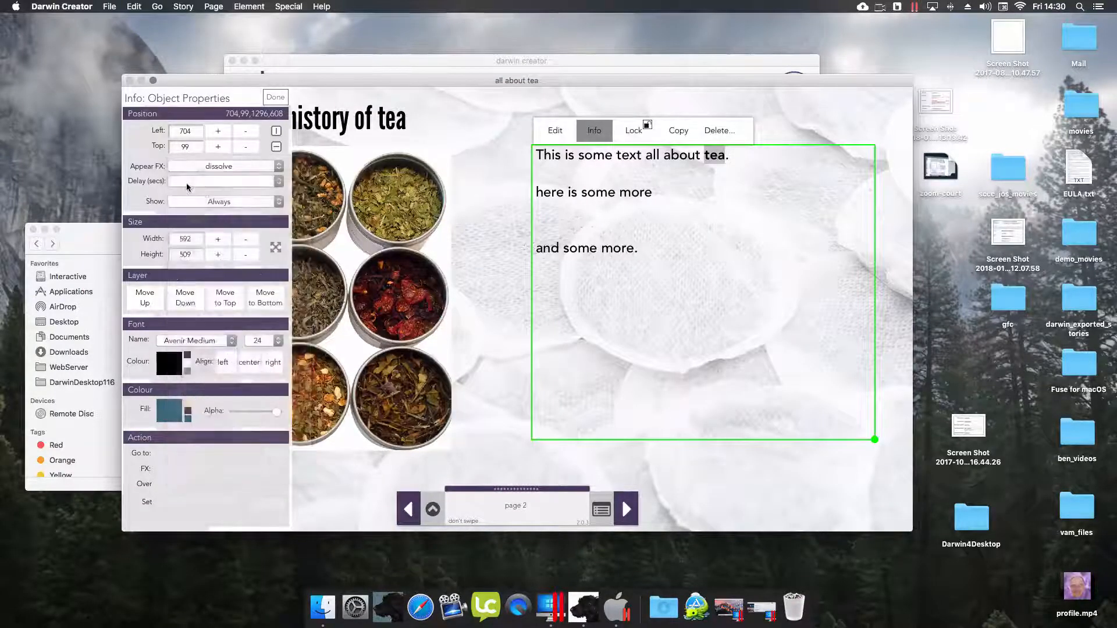
pyautogui.click(193, 181)
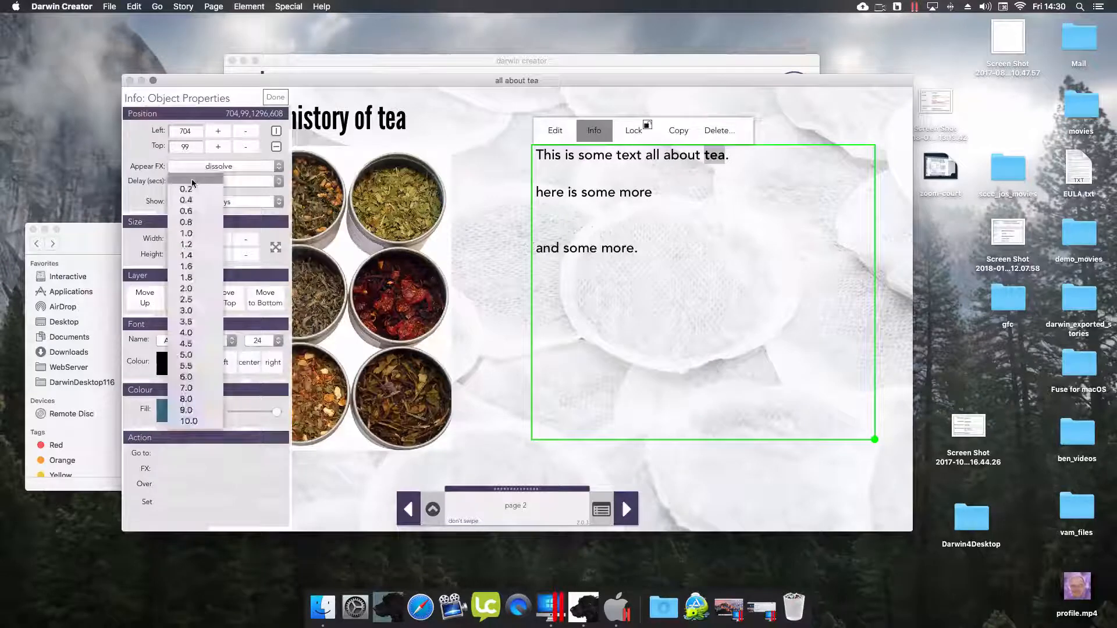
pyautogui.click(193, 268)
pyautogui.click(275, 97)
# - Save the story and continue
pyautogui.click(433, 510)
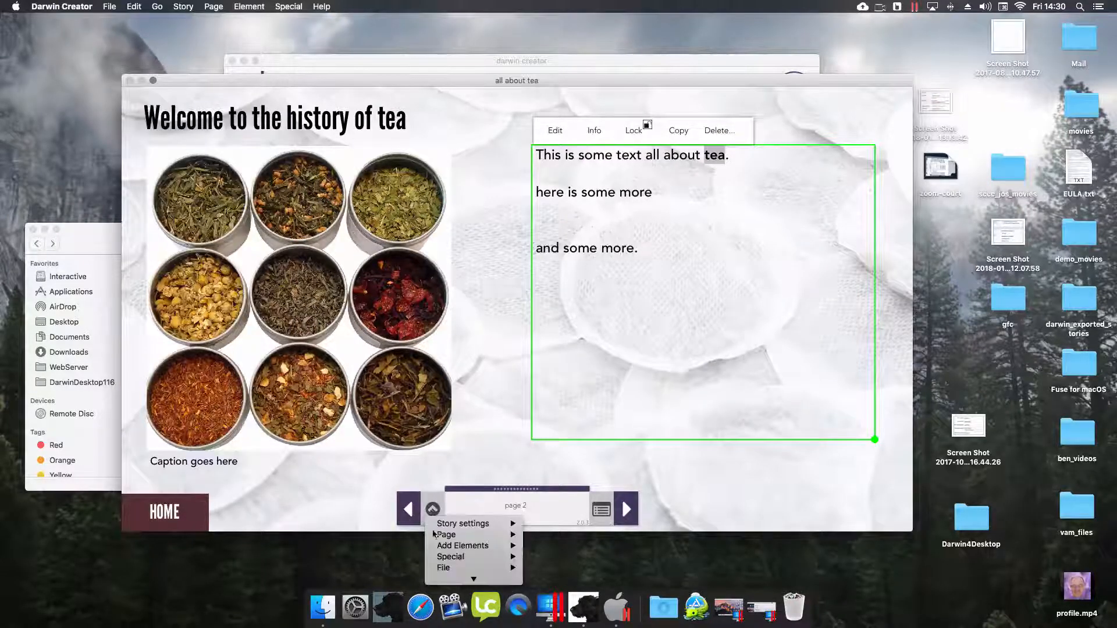
pyautogui.moveTo(445, 530)
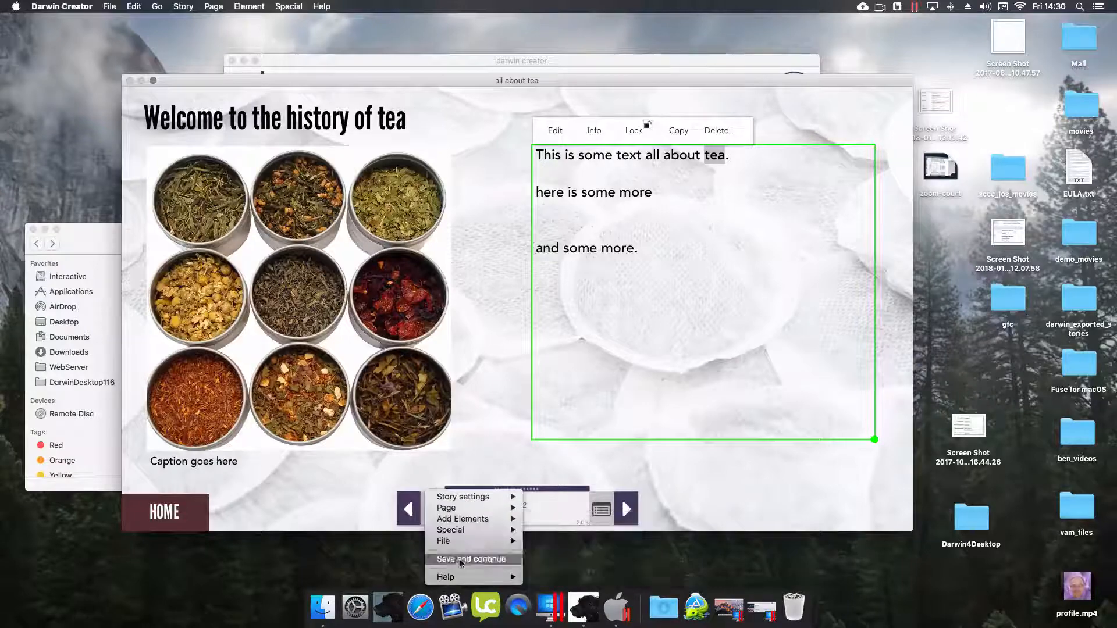
pyautogui.moveTo(489, 541)
pyautogui.click(556, 554)
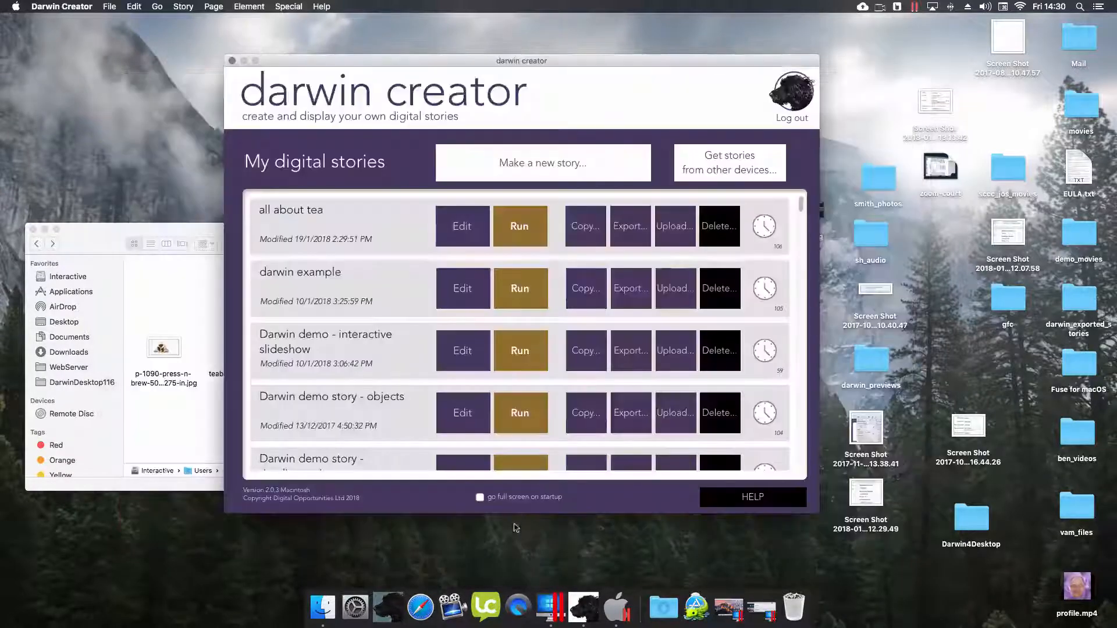
# - Play 'all about tea', scroll the tea popup, close it, and use HOME to return to the cover
pyautogui.click(518, 233)
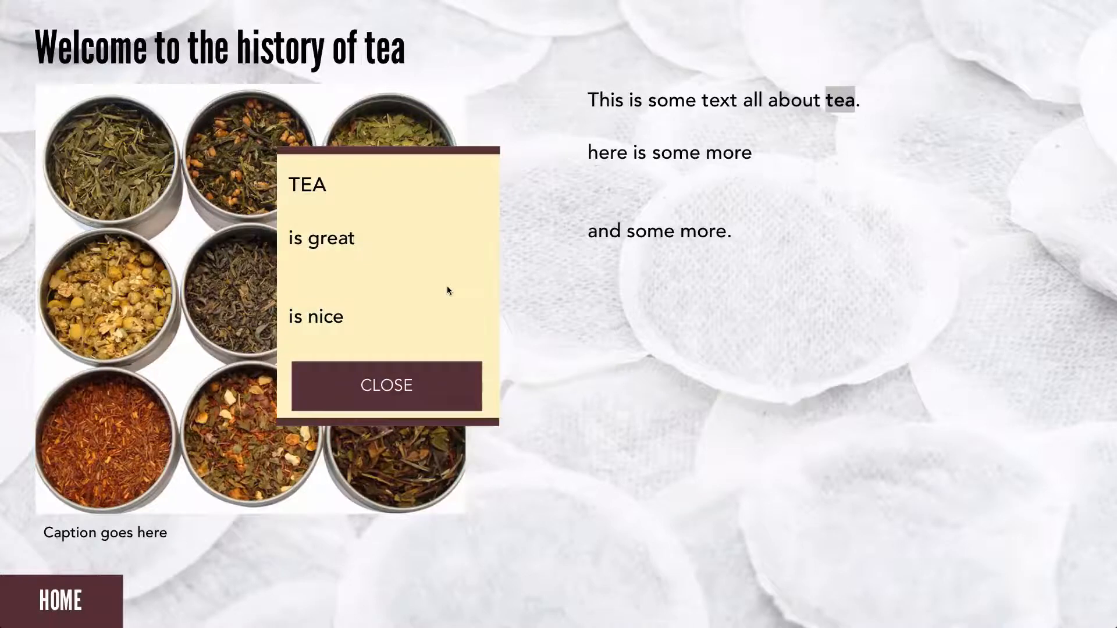
pyautogui.moveTo(343, 319)
pyautogui.mouseDown()
pyautogui.moveTo(344, 205)
pyautogui.moveTo(356, 313)
pyautogui.mouseUp()
pyautogui.scroll(-3, 356, 313)
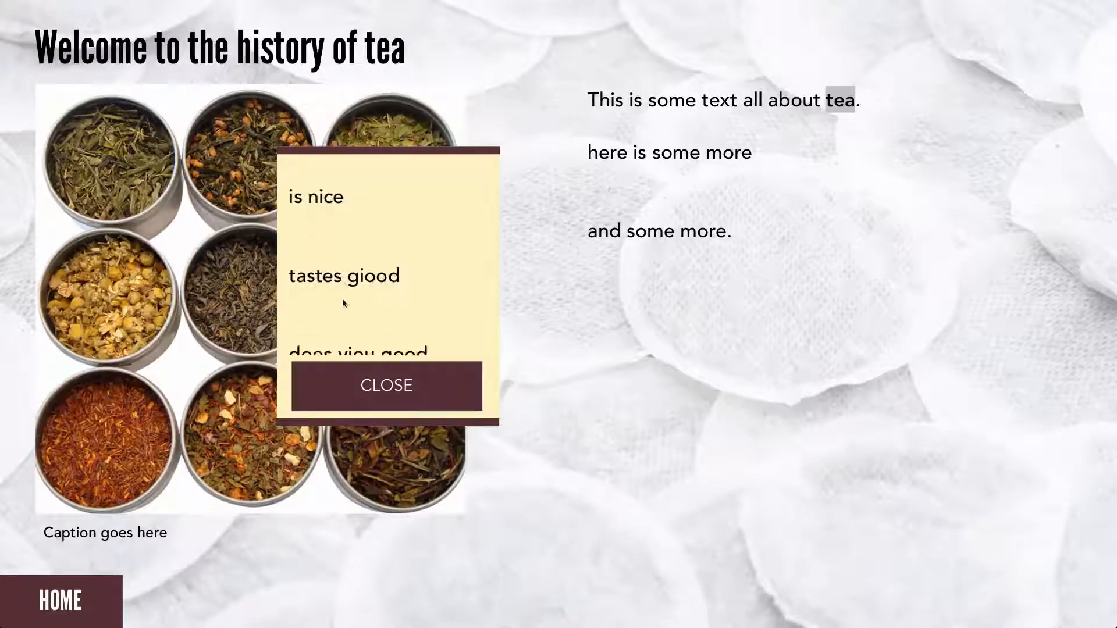
pyautogui.click(365, 385)
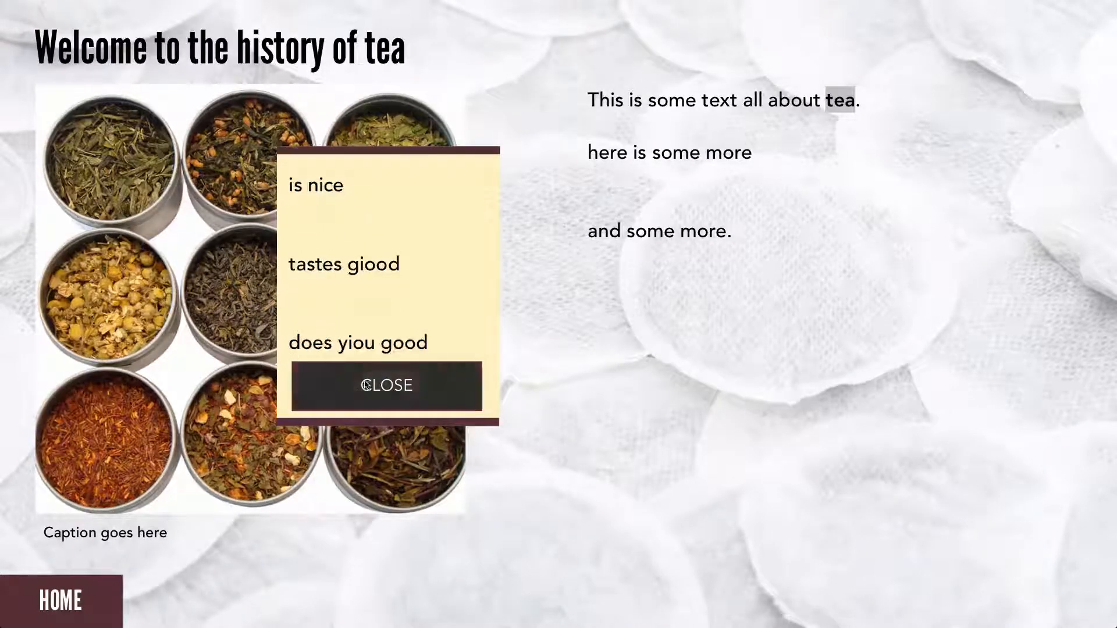
pyautogui.click(100, 590)
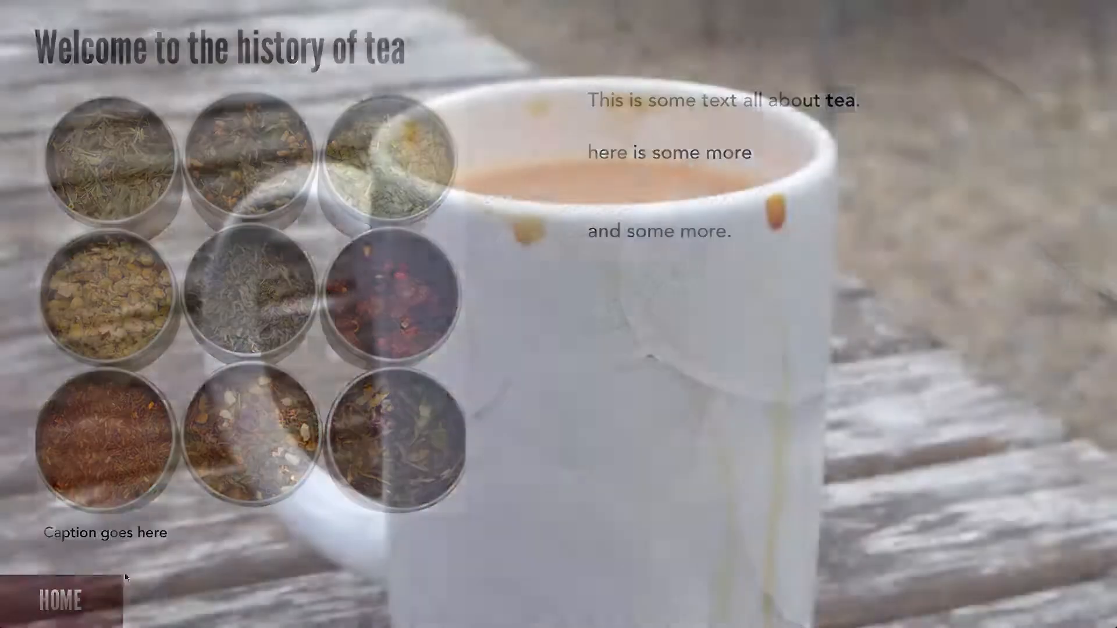